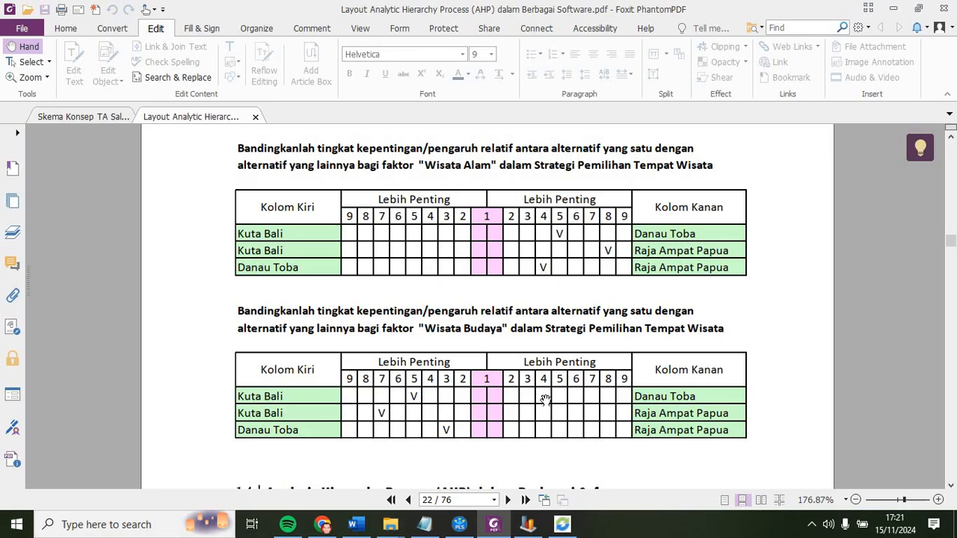
# Step: Switch to SuperDecisions and create a new cluster named Tujuan
pyautogui.click(563, 525)
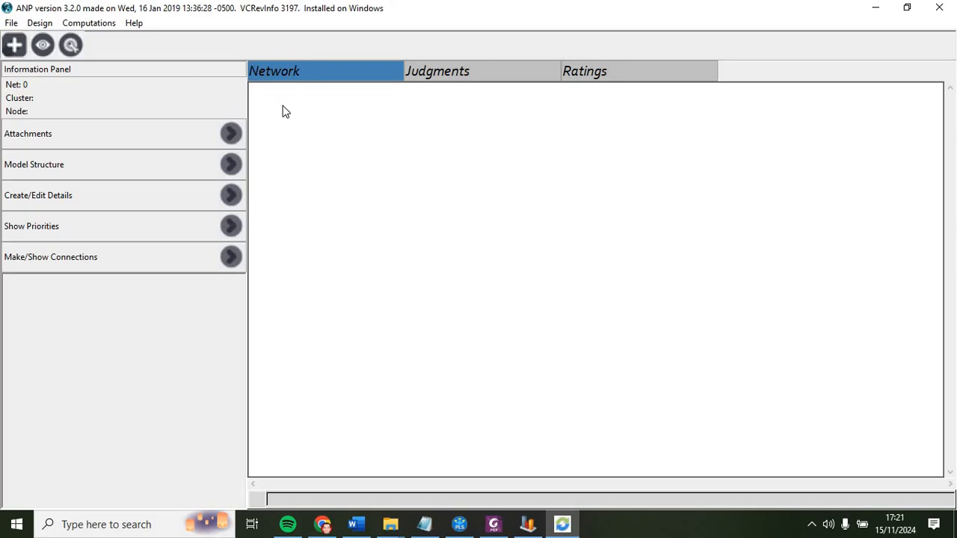
pyautogui.click(14, 45)
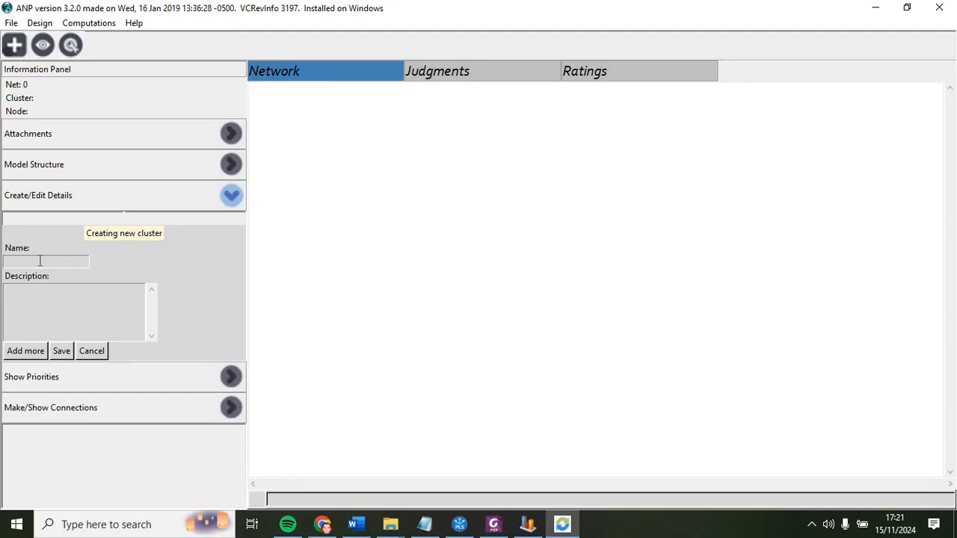
pyautogui.write('Tujuan')
pyautogui.click(22, 352)
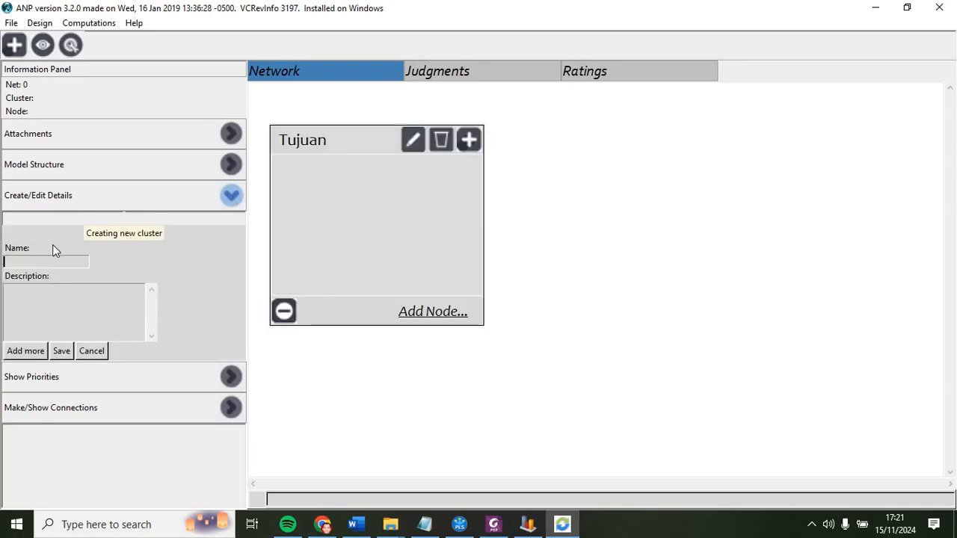
# Step: Create a second cluster named Kriteria
pyautogui.write('Krite')
pyautogui.press('BackSpace')
pyautogui.press('BackSpace')
pyautogui.write('teria')
pyautogui.click(26, 351)
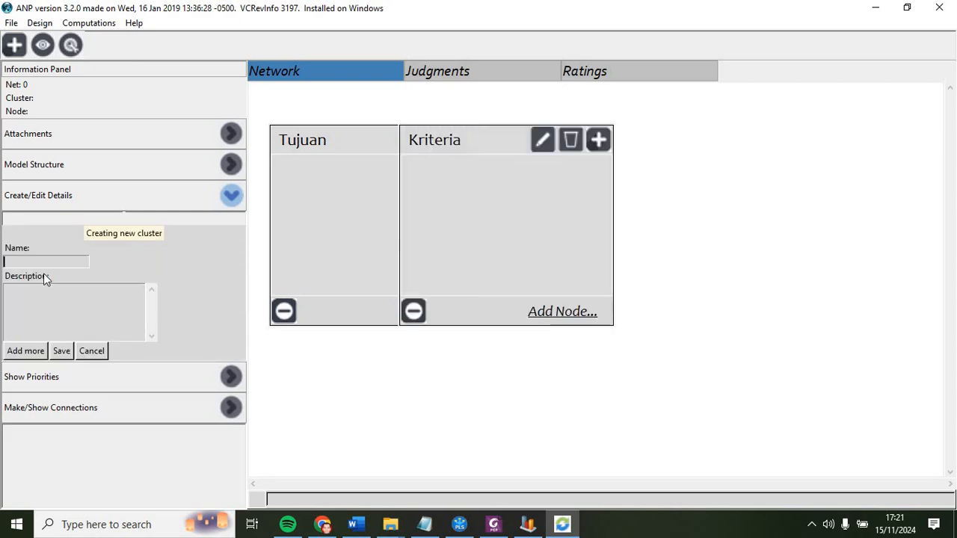
# Step: Create a third cluster named Alternatif and rearrange the Alternatif and Kriteria clusters side by side
pyautogui.write('Alternatif')
pyautogui.click(27, 351)
pyautogui.moveTo(667, 154); pyautogui.dragTo(792, 145)
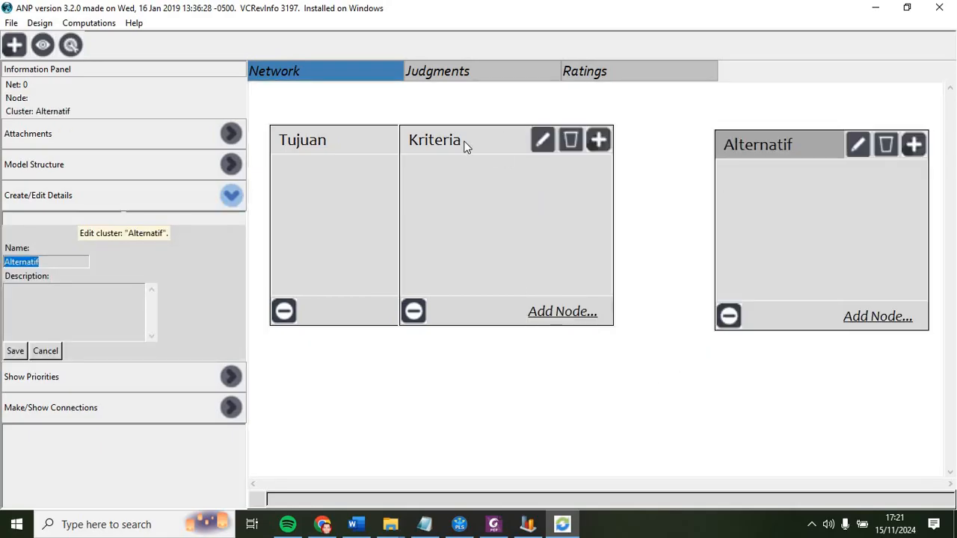
pyautogui.moveTo(543, 155); pyautogui.dragTo(506, 150)
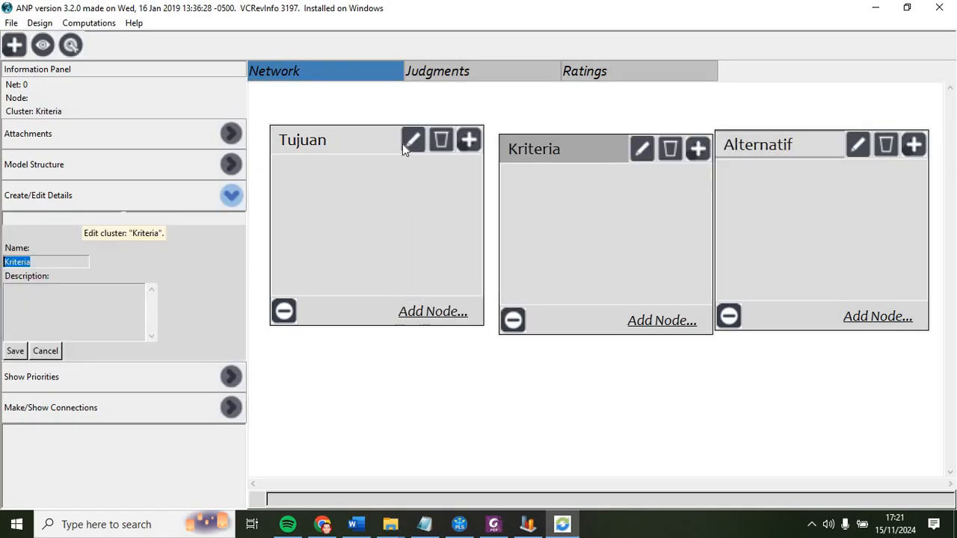
# Step: Add a node named Pilihan Lokasi Wisata to the Tujuan cluster and dismiss the error
pyautogui.click(430, 318)
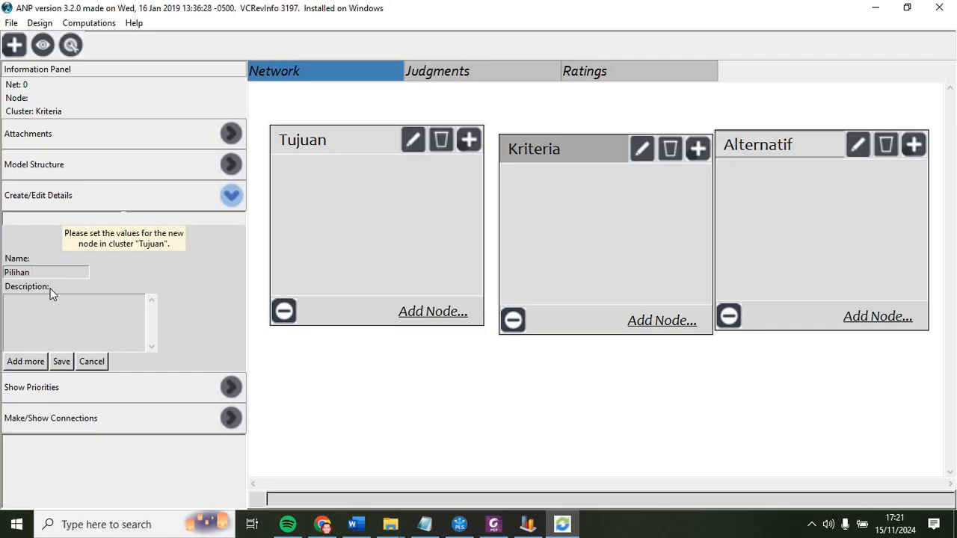
pyautogui.write('Pilihan Lokasi Wisata')
pyautogui.click(60, 363)
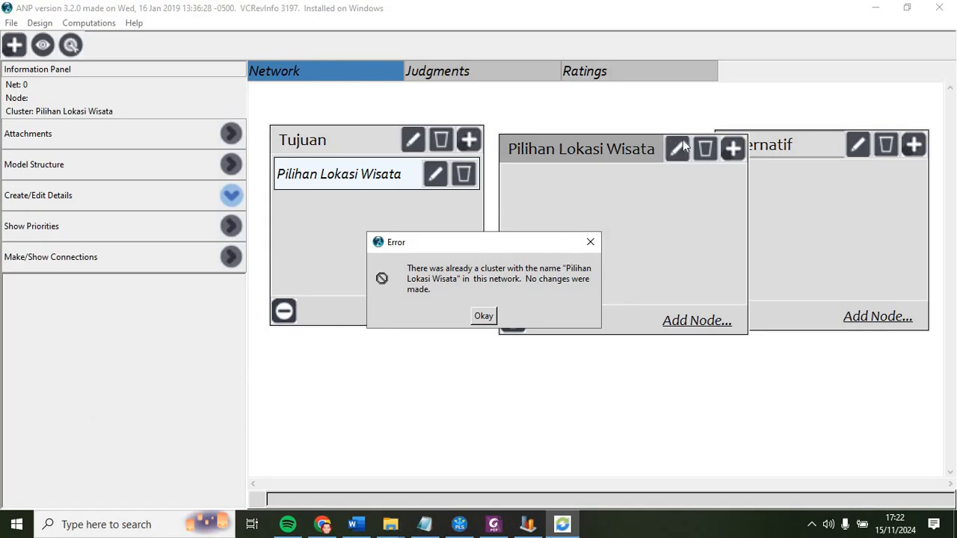
pyautogui.click(483, 316)
# Step: Rename the middle cluster back to Kriteria and dismiss the error
pyautogui.click(675, 150)
pyautogui.click(675, 152)
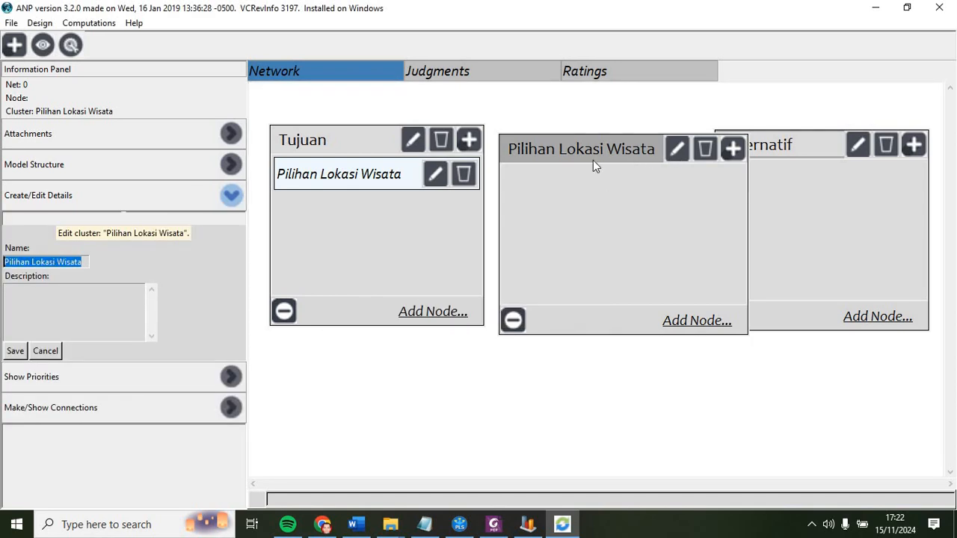
pyautogui.write('Kiriteria')
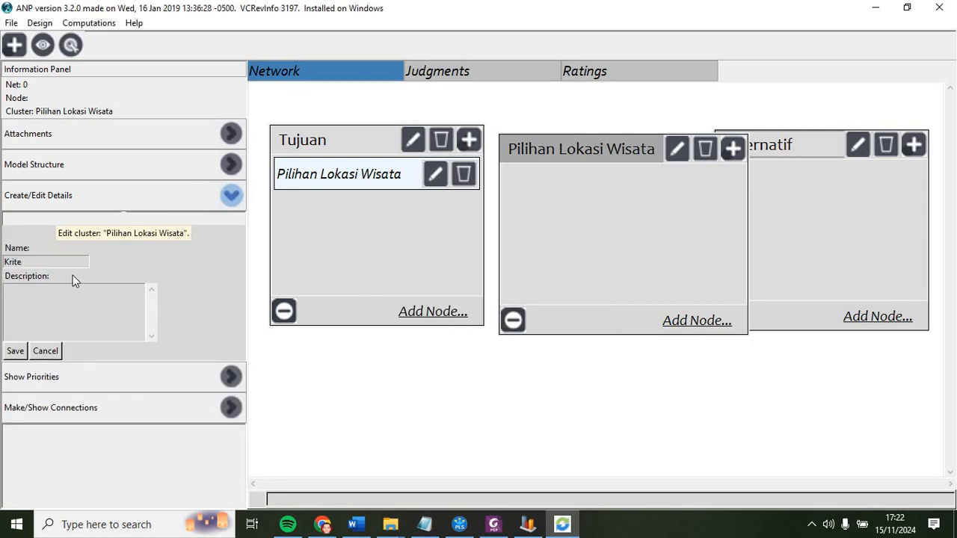
pyautogui.click(16, 352)
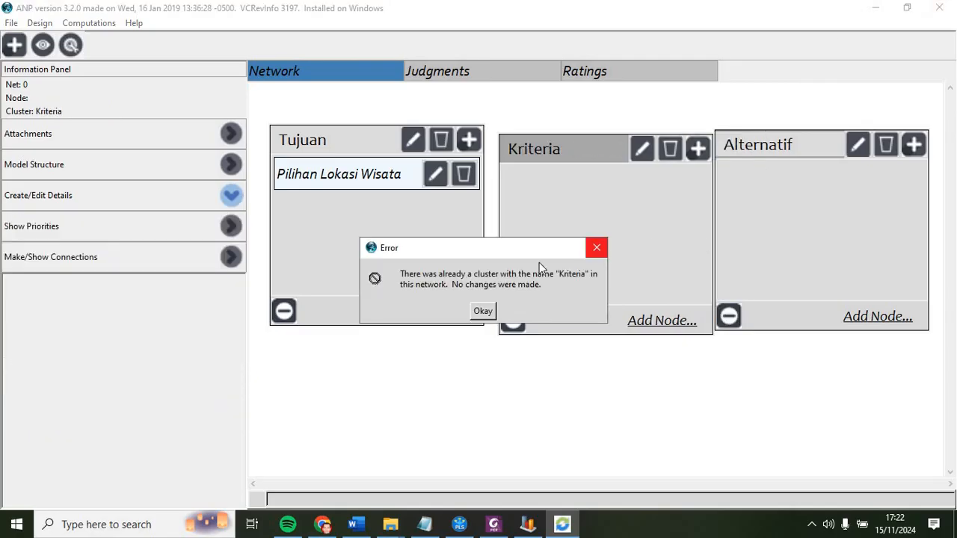
pyautogui.click(479, 312)
# Step: Reposition the Kriteria and Alternatif clusters on the network canvas
pyautogui.moveTo(566, 146); pyautogui.dragTo(556, 139)
pyautogui.moveTo(765, 143); pyautogui.dragTo(791, 142)
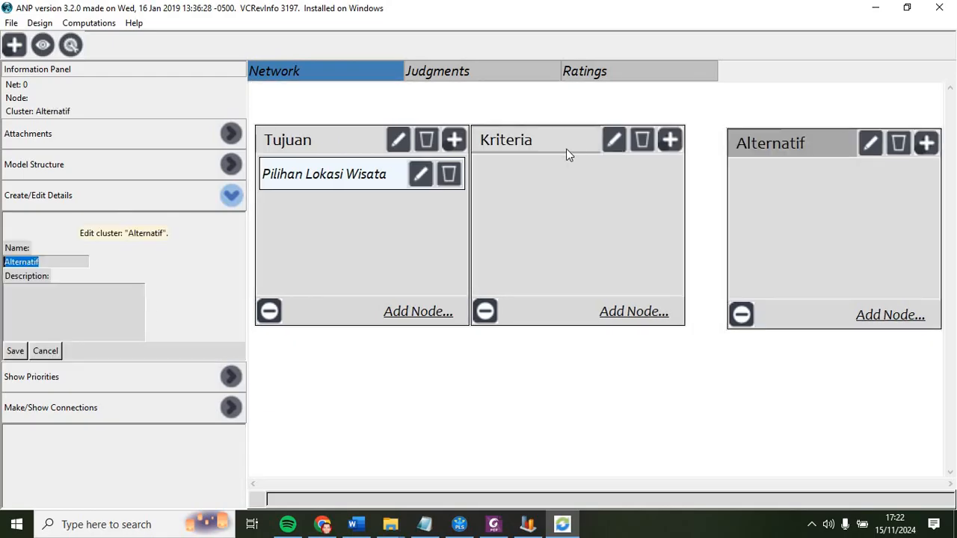
pyautogui.moveTo(552, 143); pyautogui.dragTo(572, 146)
# Step: Add nodes Biya, Wisata Alam and Wisata Budaya to the Kriteria cluster
pyautogui.click(647, 314)
pyautogui.write('Biya')
pyautogui.click(25, 361)
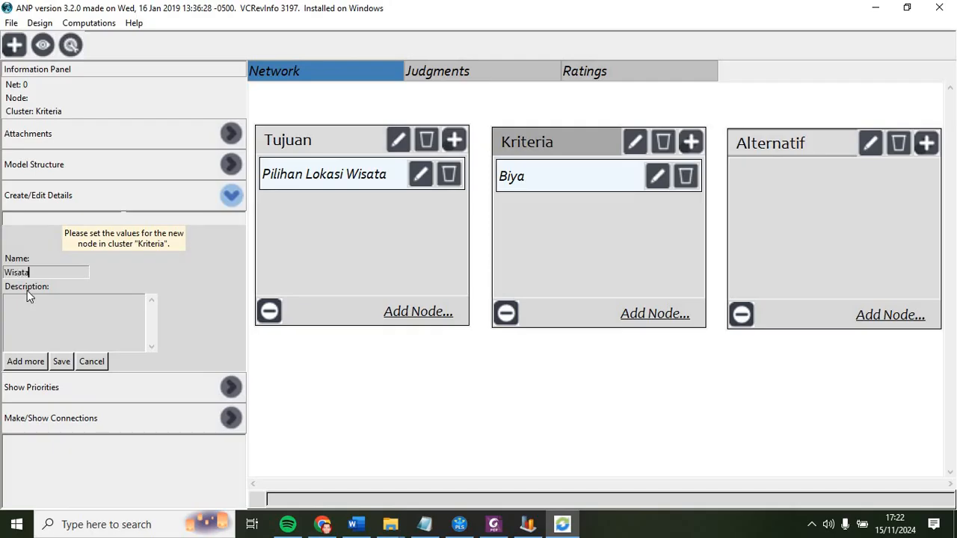
pyautogui.click(23, 361)
pyautogui.write('Wisata Budaya')
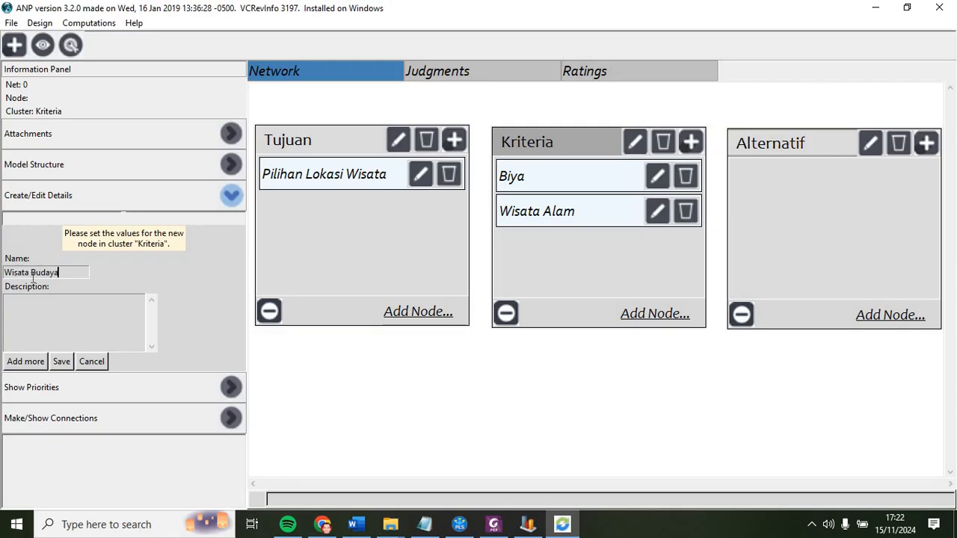
pyautogui.click(61, 361)
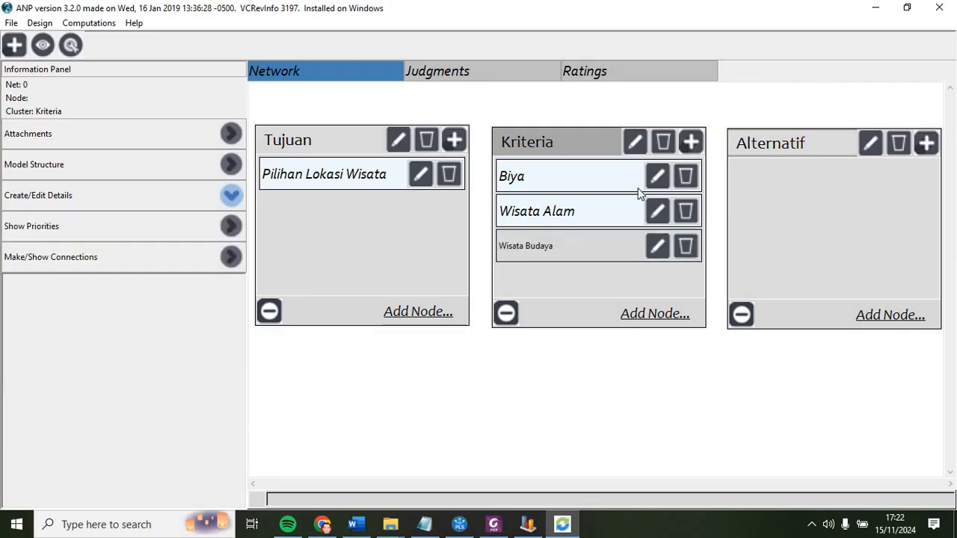
# Step: Correct the Biya node's name to Biaya
pyautogui.click(483, 311)
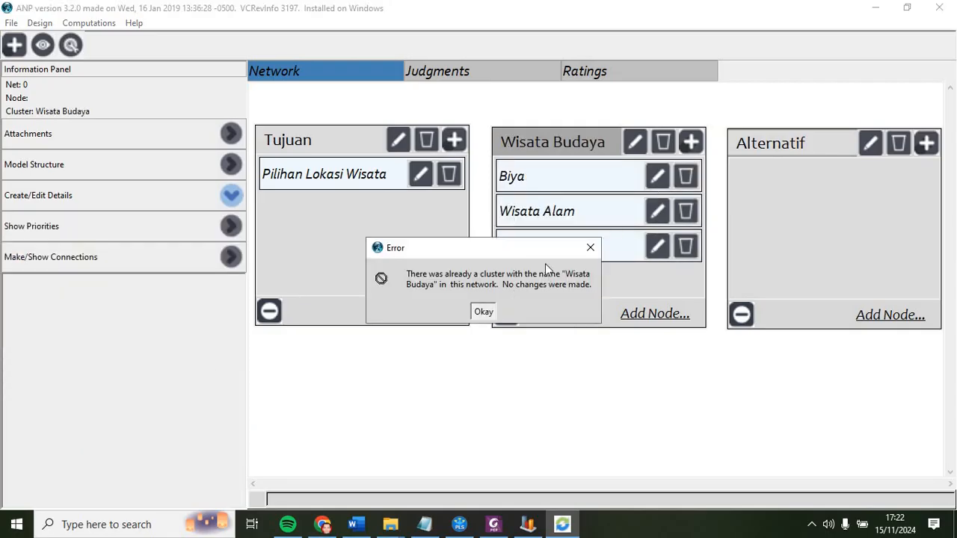
pyautogui.click(656, 175)
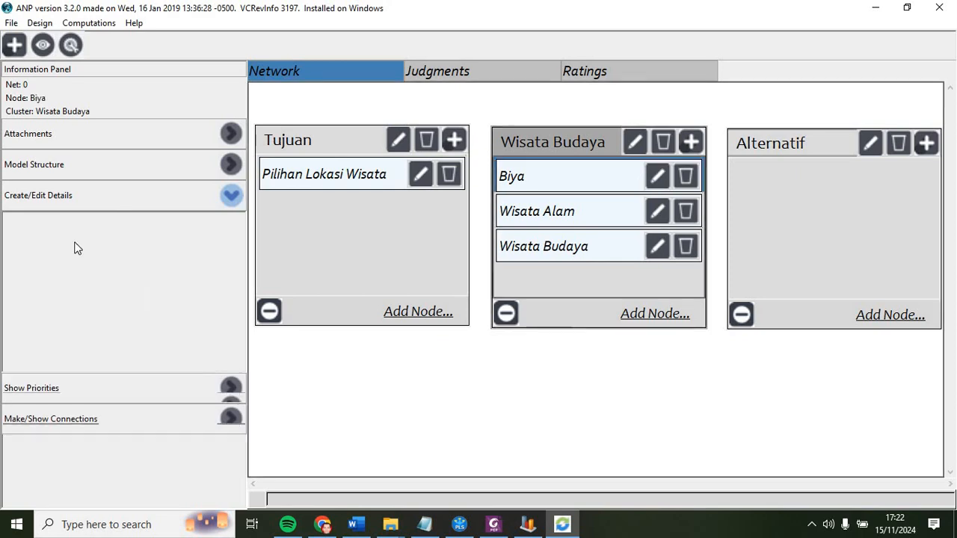
pyautogui.click(14, 273)
pyautogui.write('a')
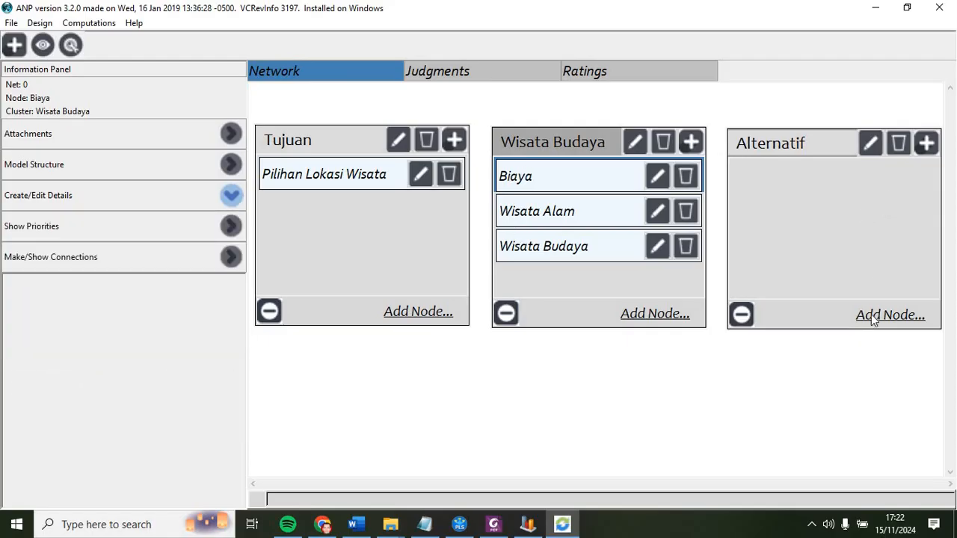
# Step: Add nodes Kuta, Danau Toba and Raja Ampat to the Alternatif cluster
pyautogui.click(871, 314)
pyautogui.write('Kuta')
pyautogui.click(38, 363)
pyautogui.write('Danau Toba')
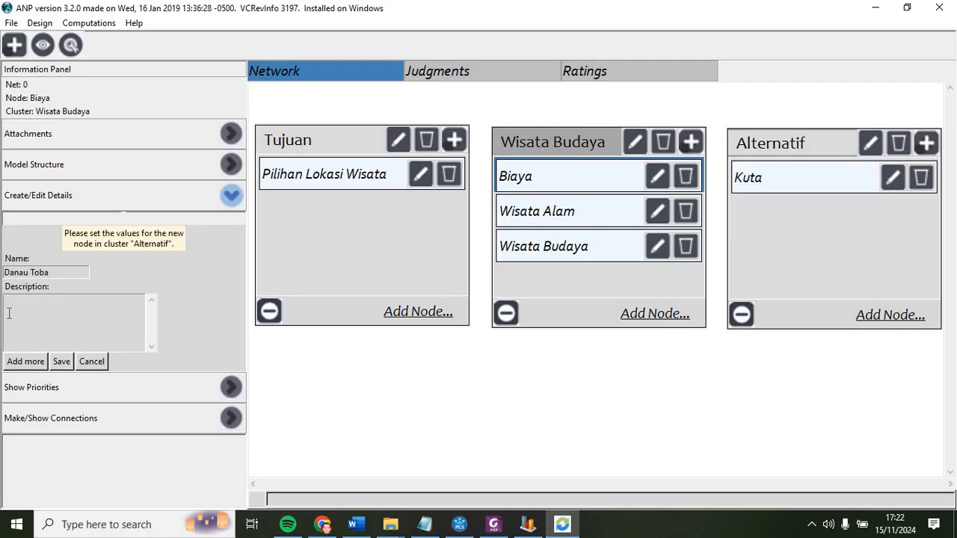
pyautogui.click(21, 366)
pyautogui.write('Raja Ampat')
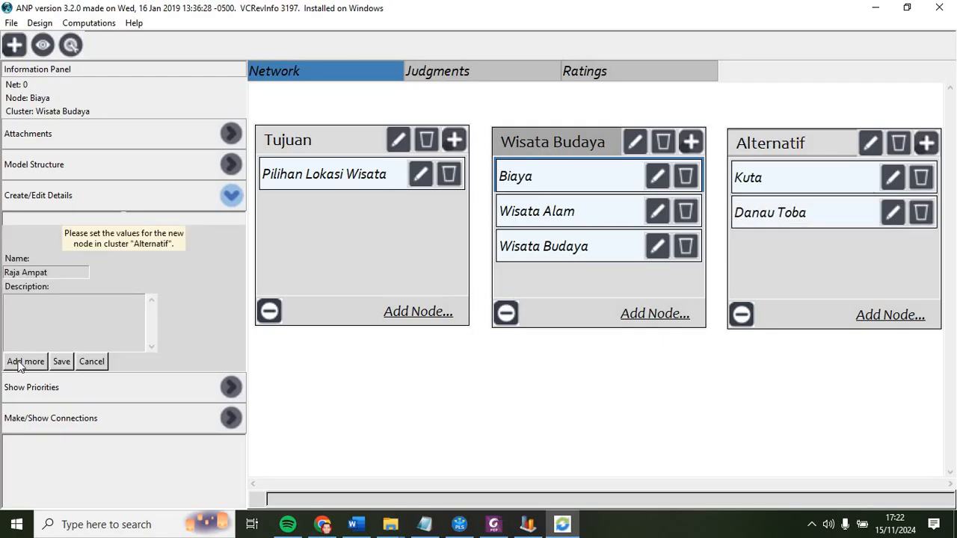
pyautogui.click(20, 367)
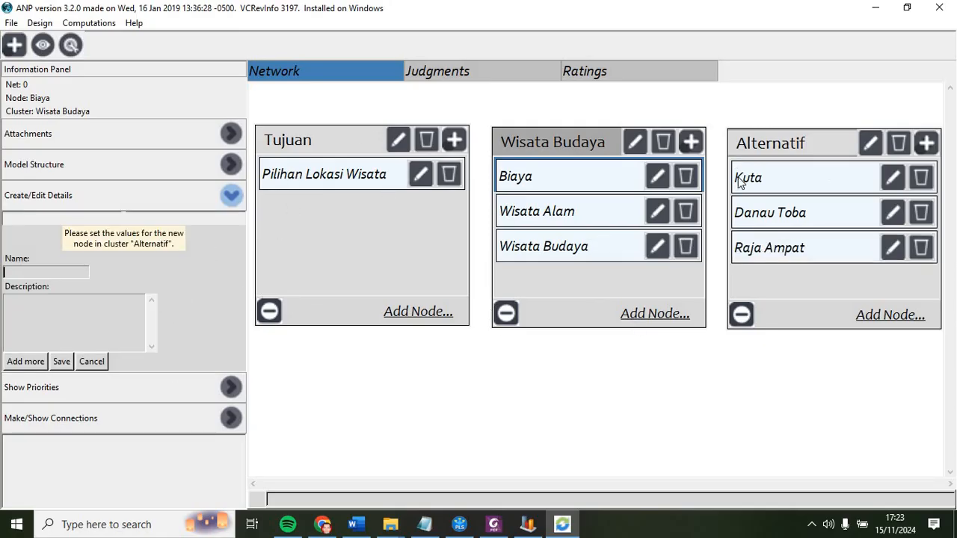
# Step: Set up connections with Pilihan Lokasi Wisata as parent node and Alternatif as child cluster
pyautogui.click(232, 387)
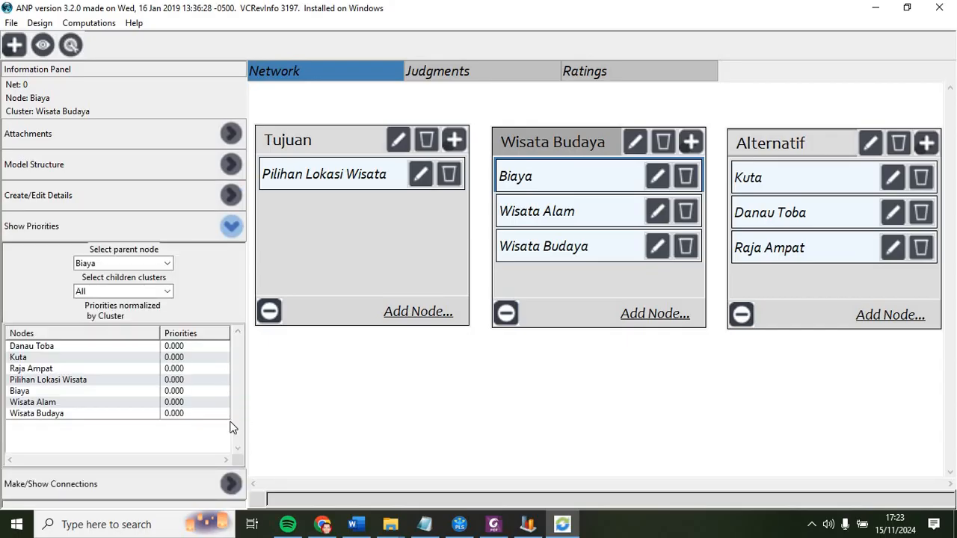
pyautogui.click(228, 229)
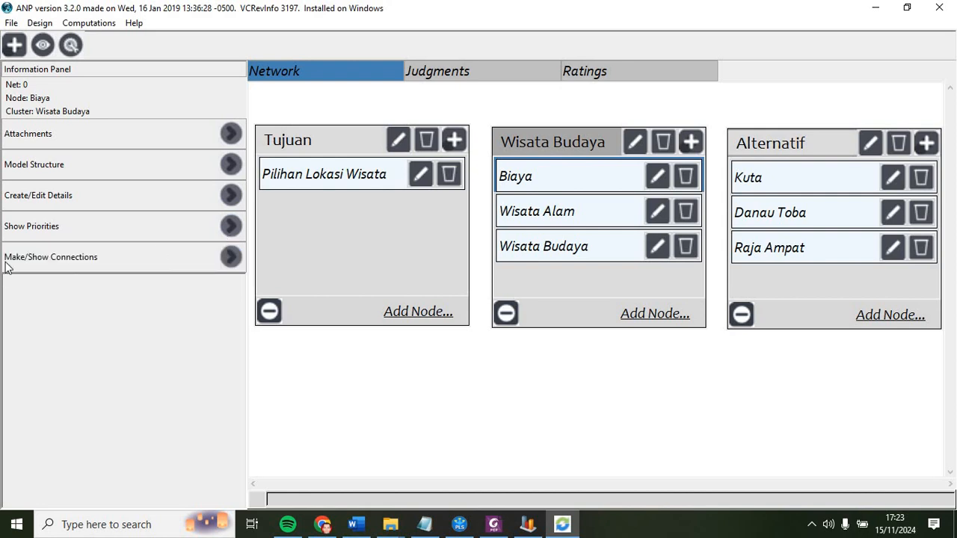
pyautogui.click(230, 258)
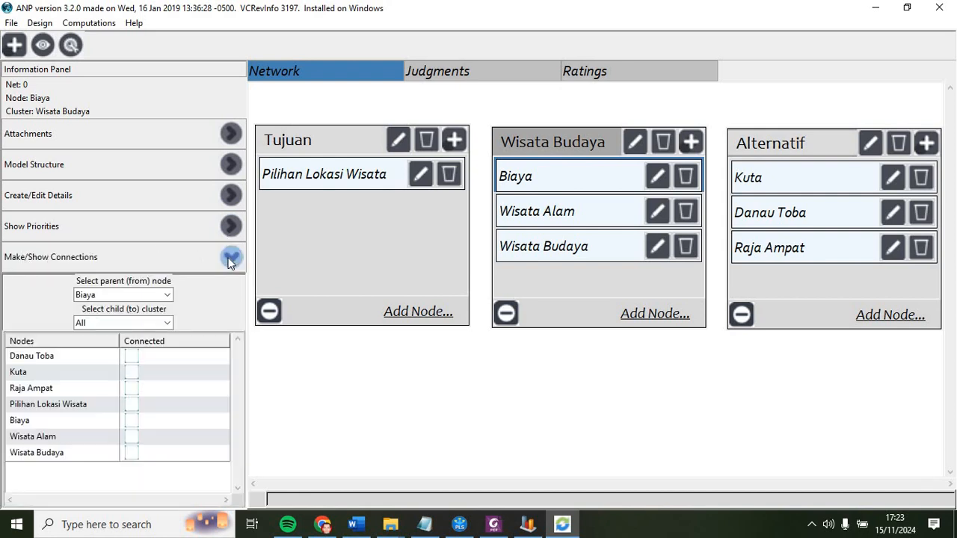
pyautogui.click(166, 296)
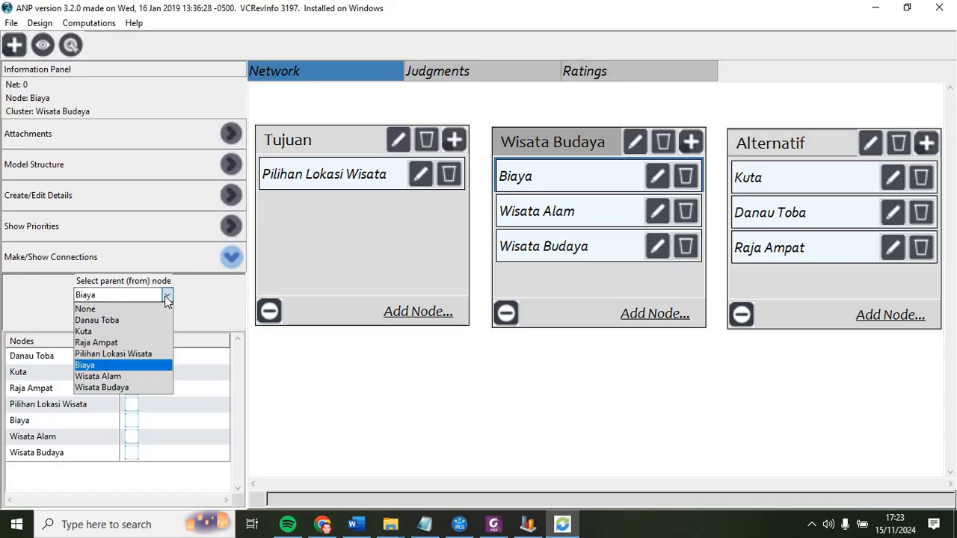
pyautogui.click(145, 354)
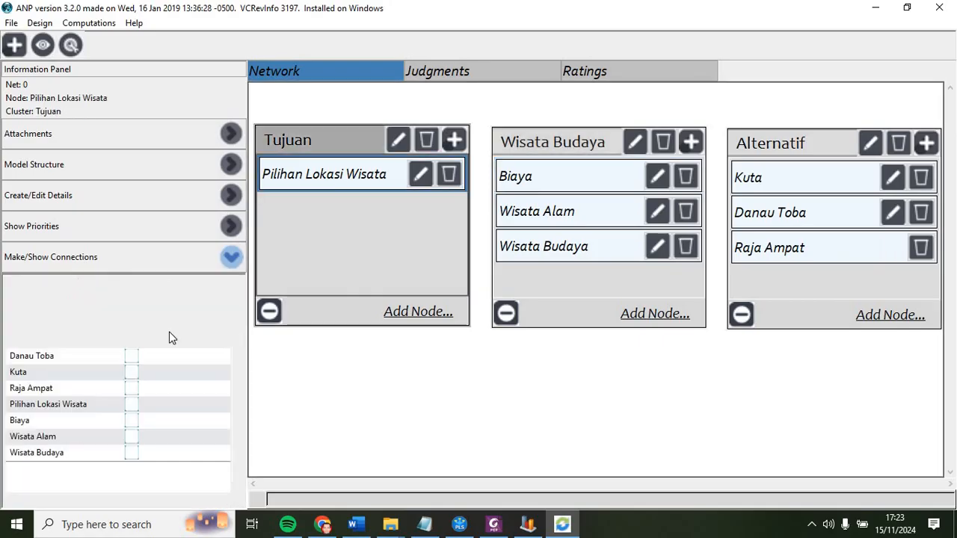
pyautogui.click(167, 323)
pyautogui.click(141, 346)
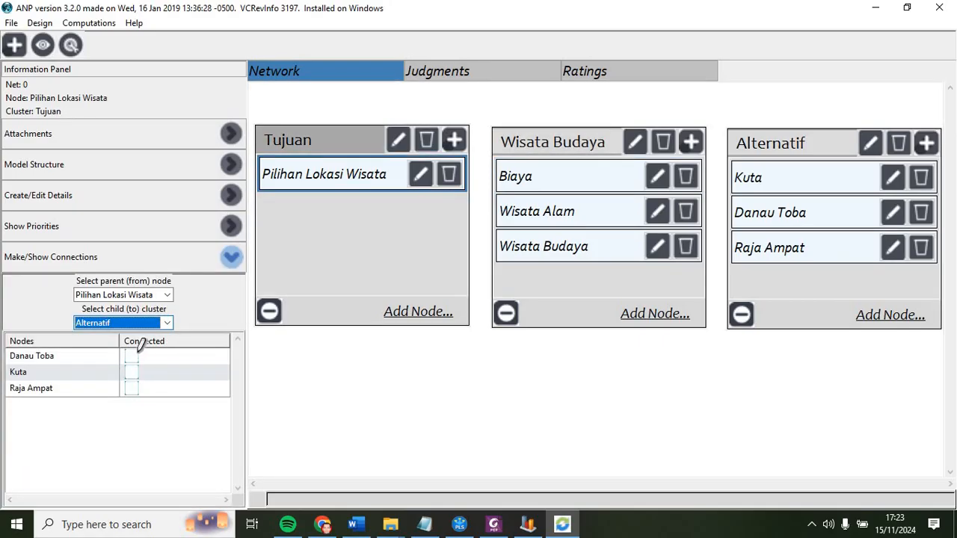
pyautogui.click(167, 326)
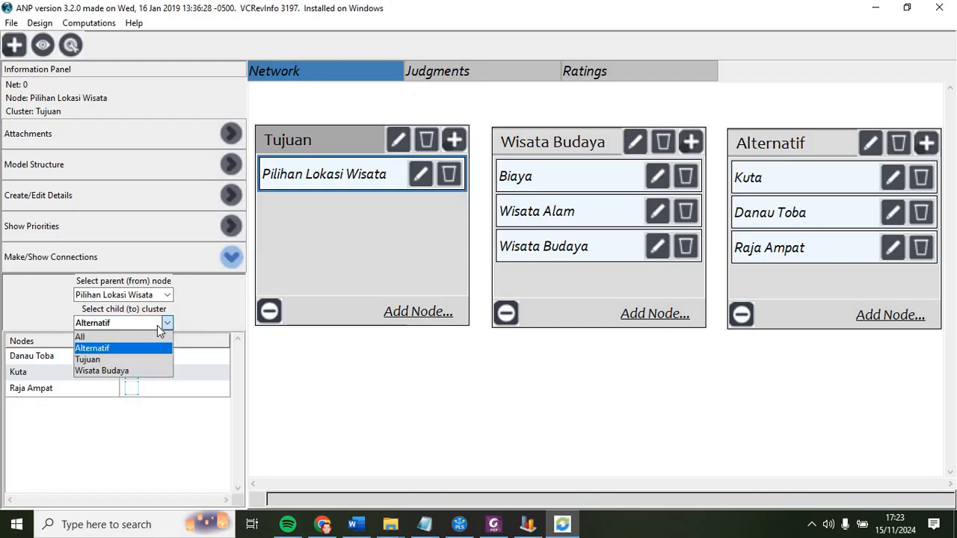
pyautogui.click(316, 266)
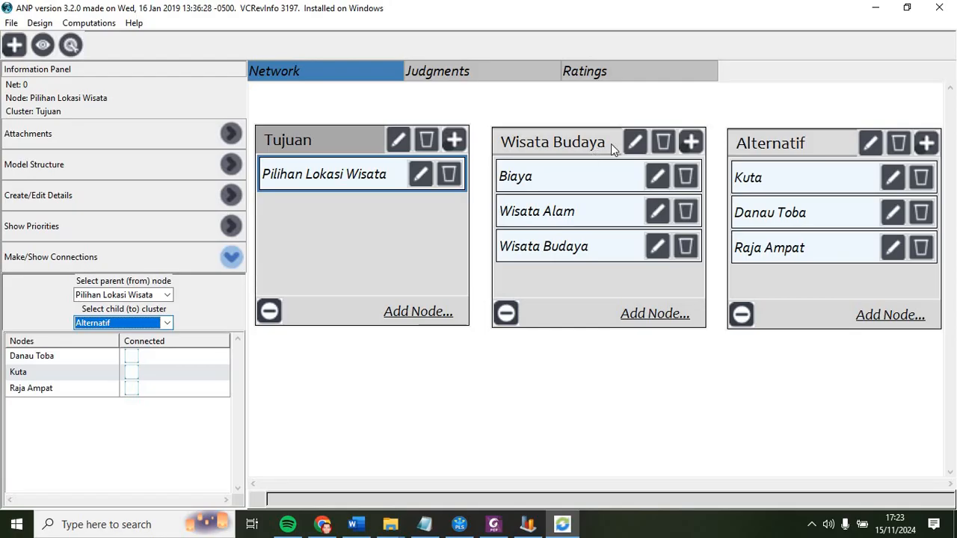
# Step: Rename the middle cluster from Wisata Budaya to Kriteria
pyautogui.click(634, 143)
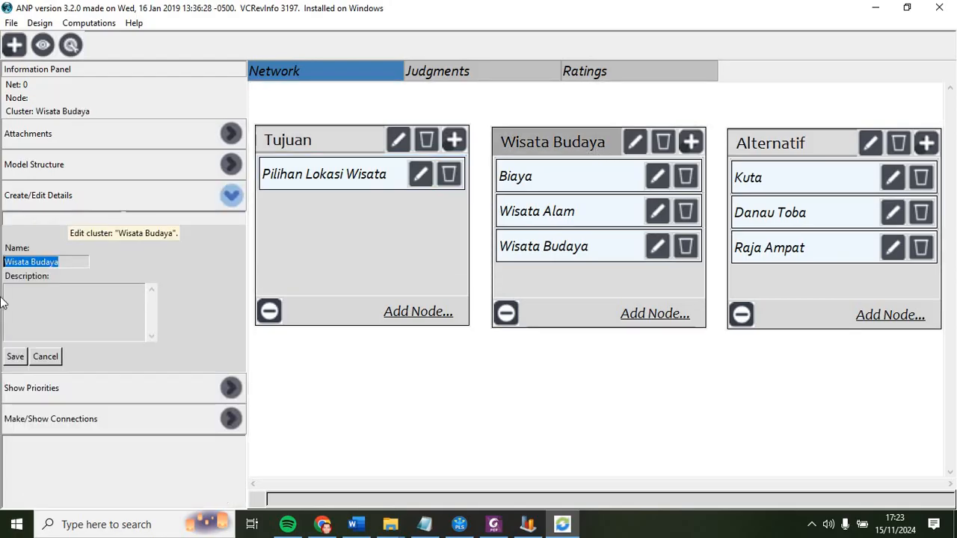
pyautogui.write('Kriter')
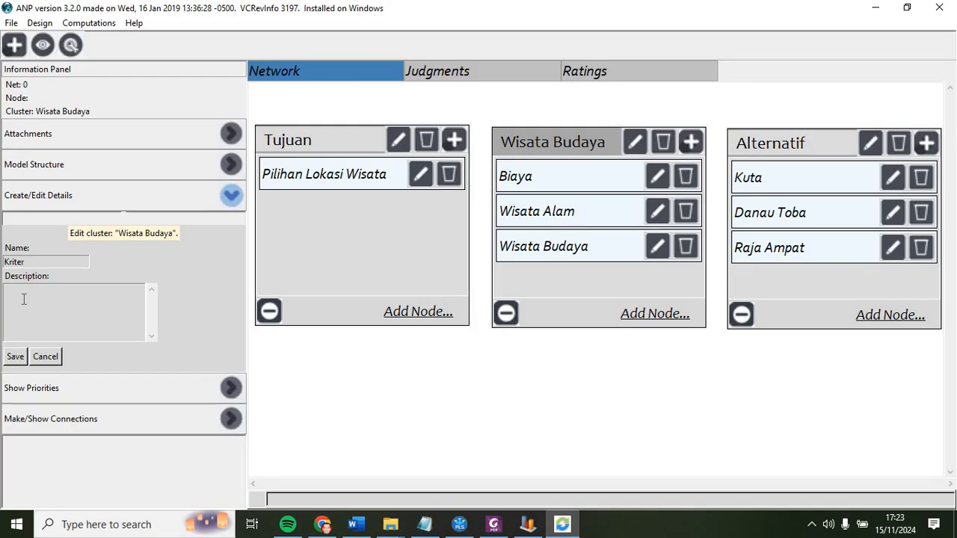
pyautogui.write('ia')
pyautogui.click(15, 356)
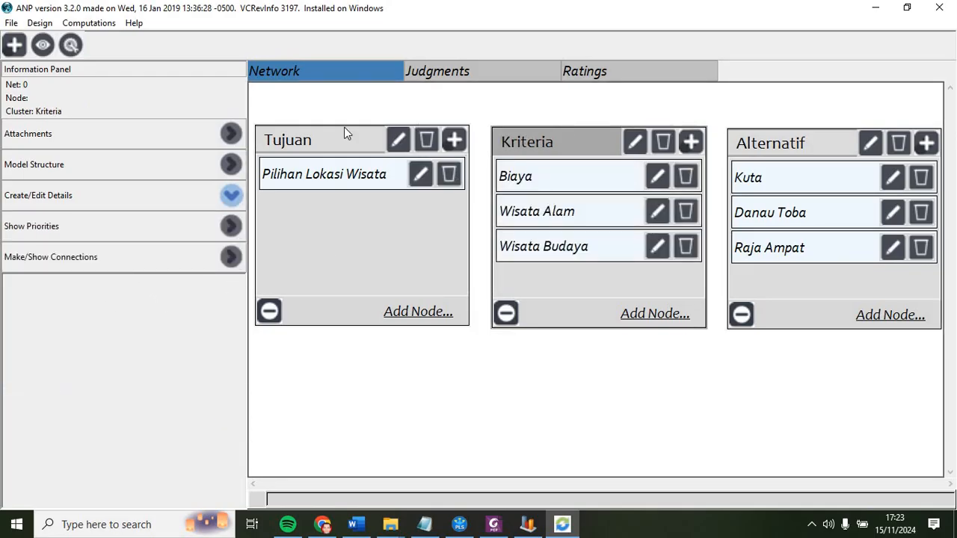
# Step: Connect parent node Pilihan Lokasi Wisata to Biaya, Wisata Alam and Wisata Budaya in the Kriteria cluster
pyautogui.click(232, 258)
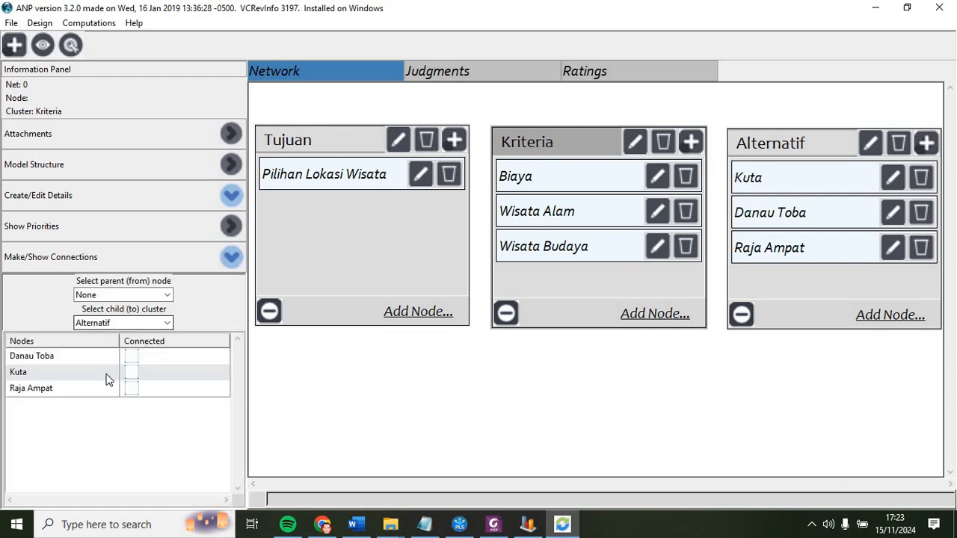
pyautogui.click(171, 295)
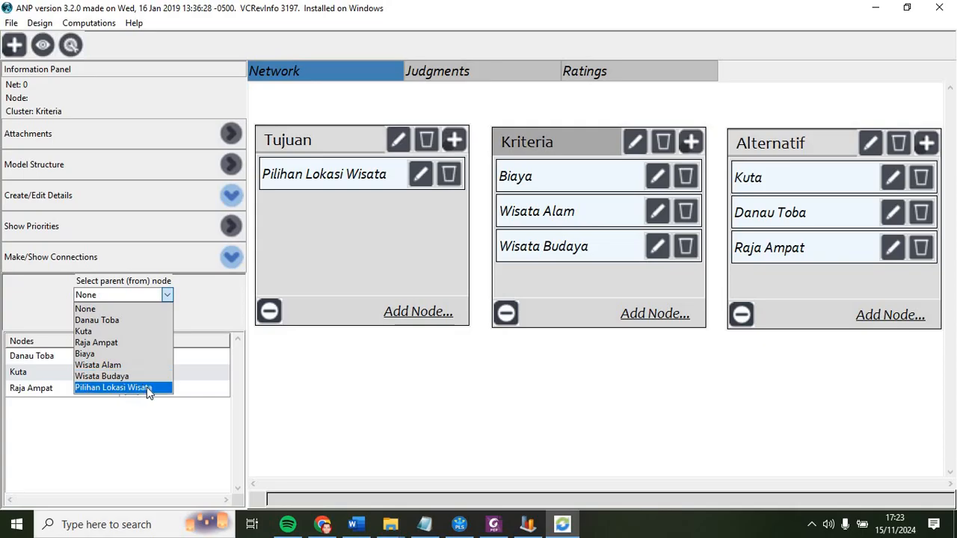
pyautogui.click(148, 388)
pyautogui.click(166, 323)
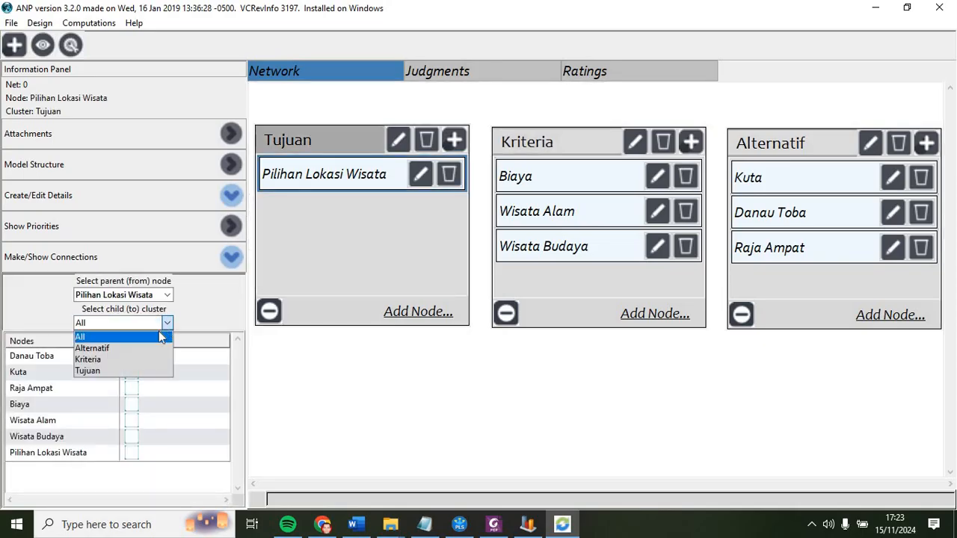
pyautogui.click(143, 348)
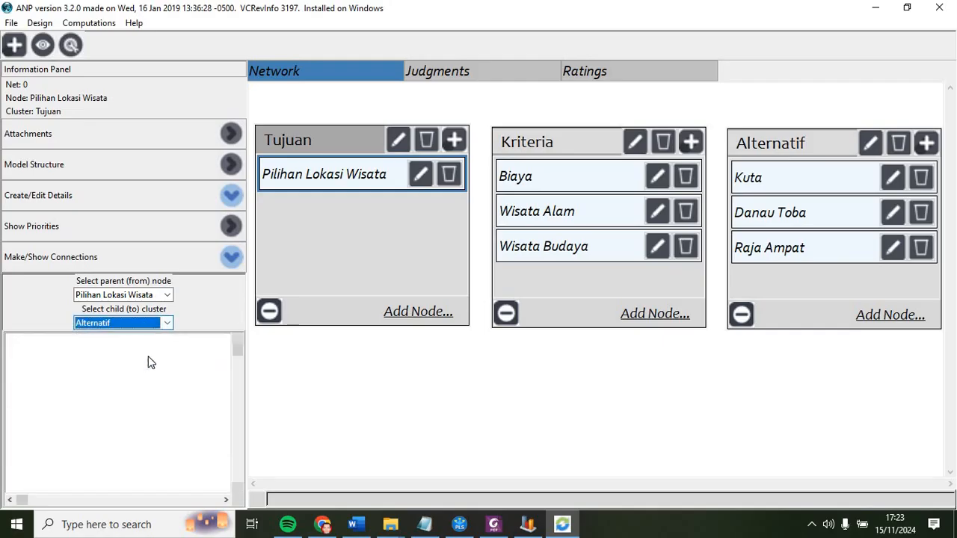
pyautogui.click(166, 323)
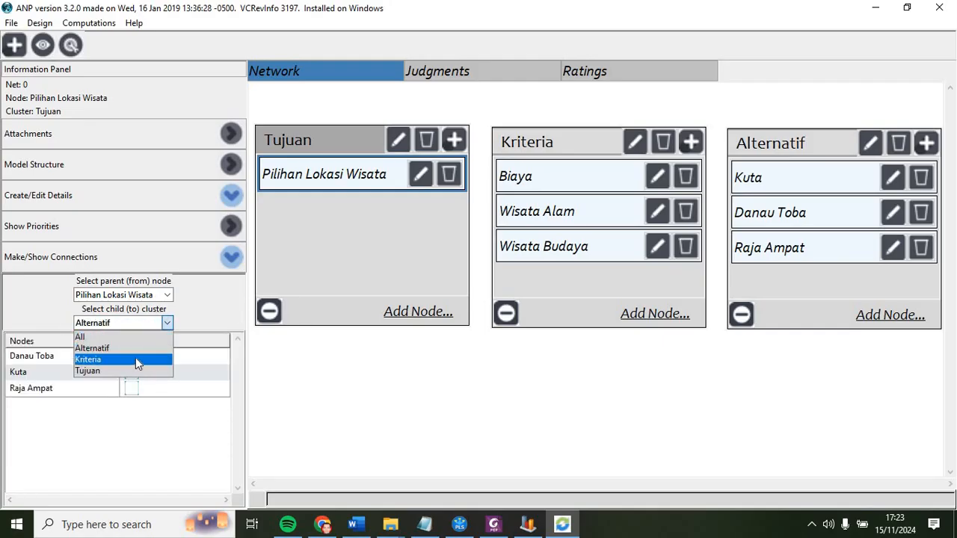
pyautogui.click(135, 359)
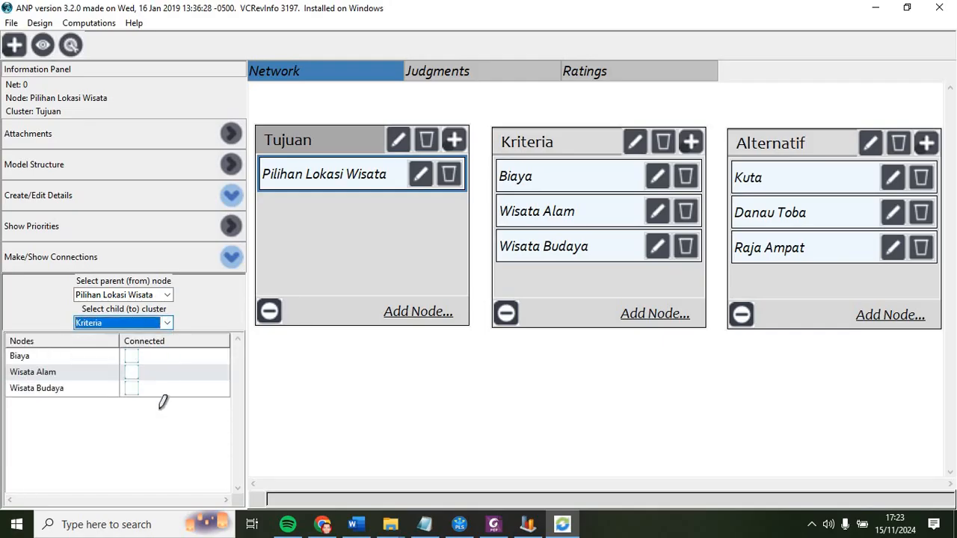
pyautogui.click(135, 357)
pyautogui.click(133, 371)
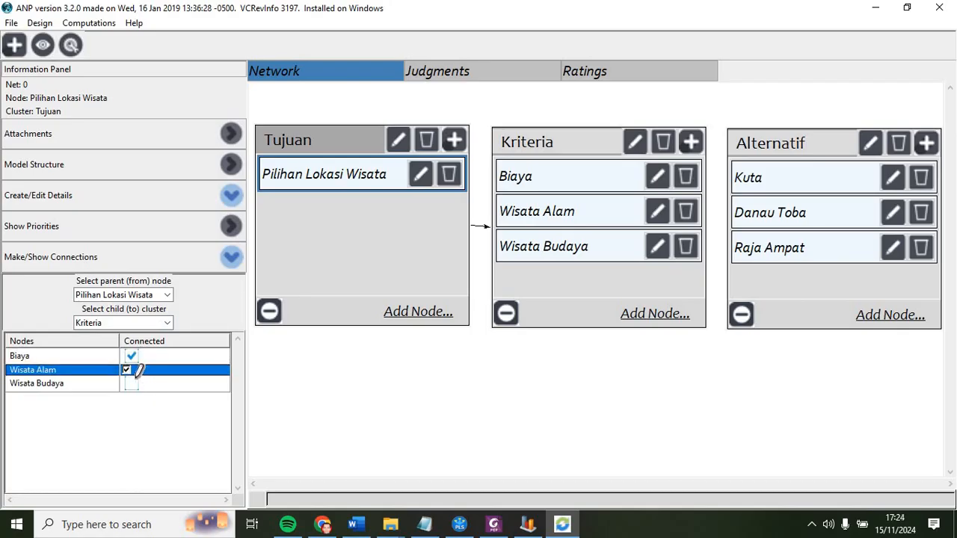
pyautogui.click(132, 387)
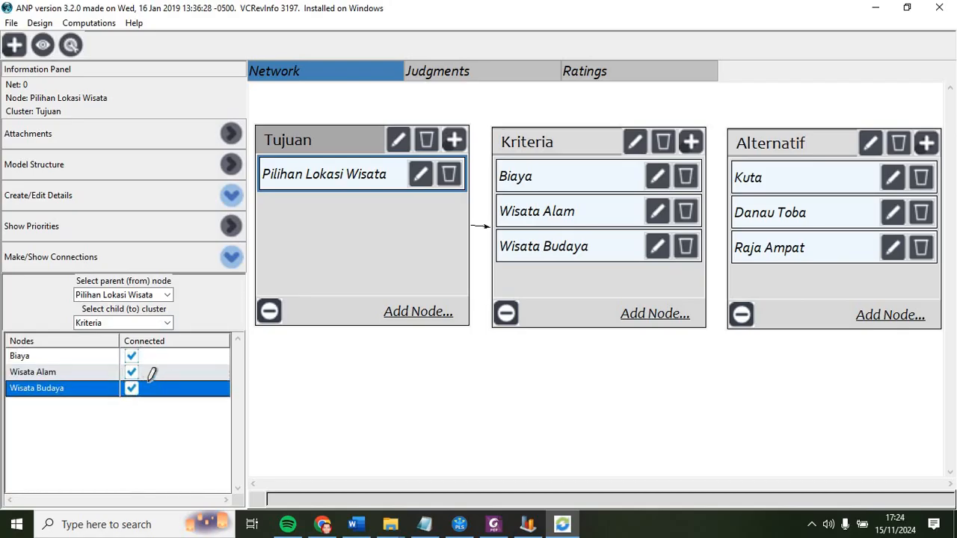
# Step: Connect parent node Biaya to Danau Toba, Kuta and Raja Ampat in the Alternatif cluster
pyautogui.click(167, 296)
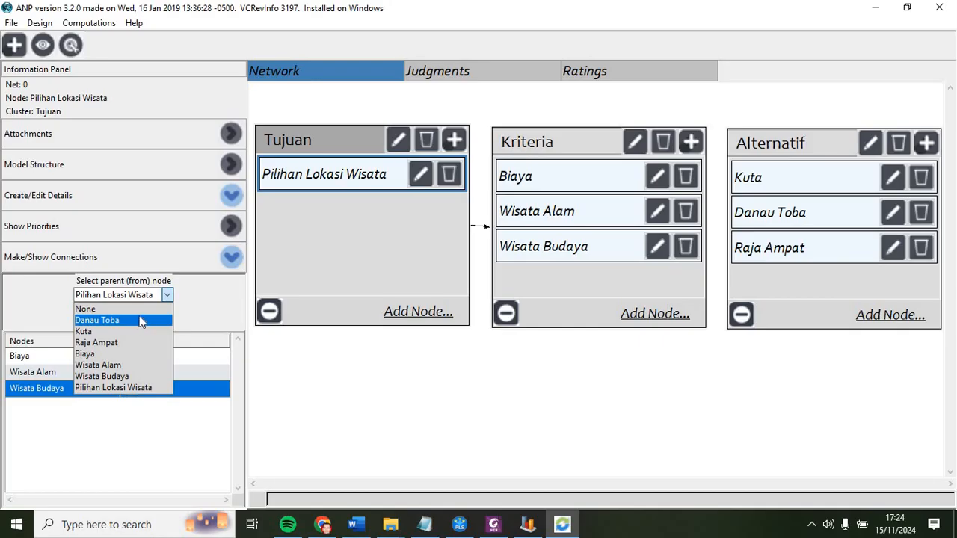
pyautogui.click(137, 354)
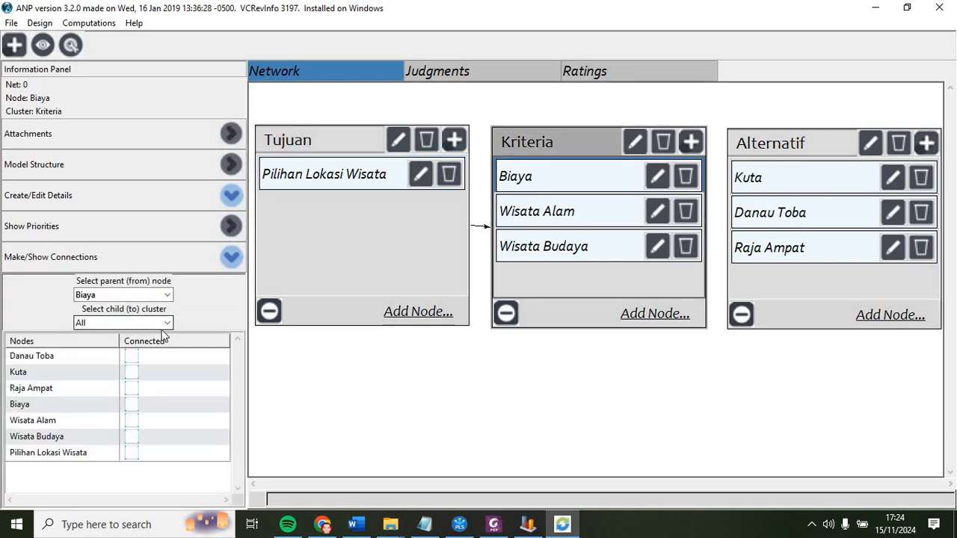
pyautogui.click(169, 324)
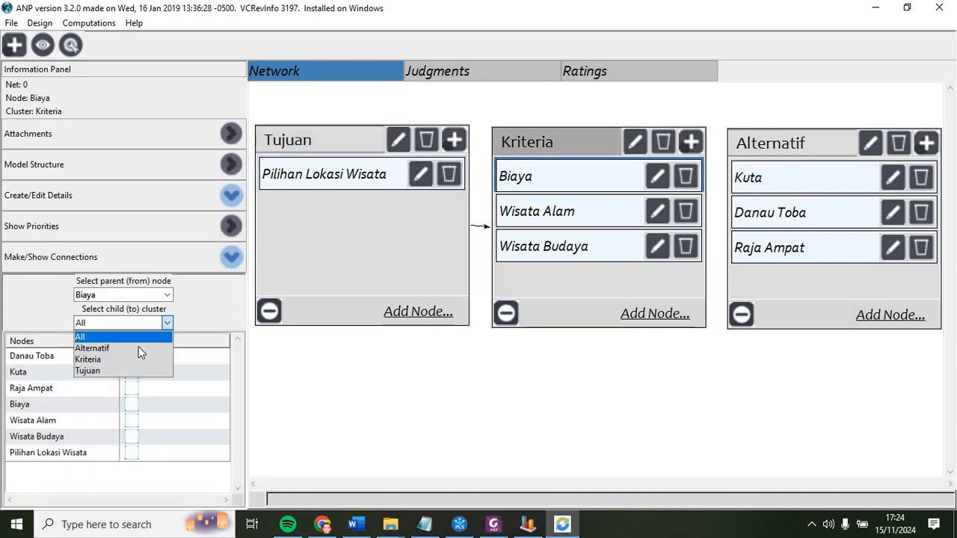
pyautogui.click(133, 347)
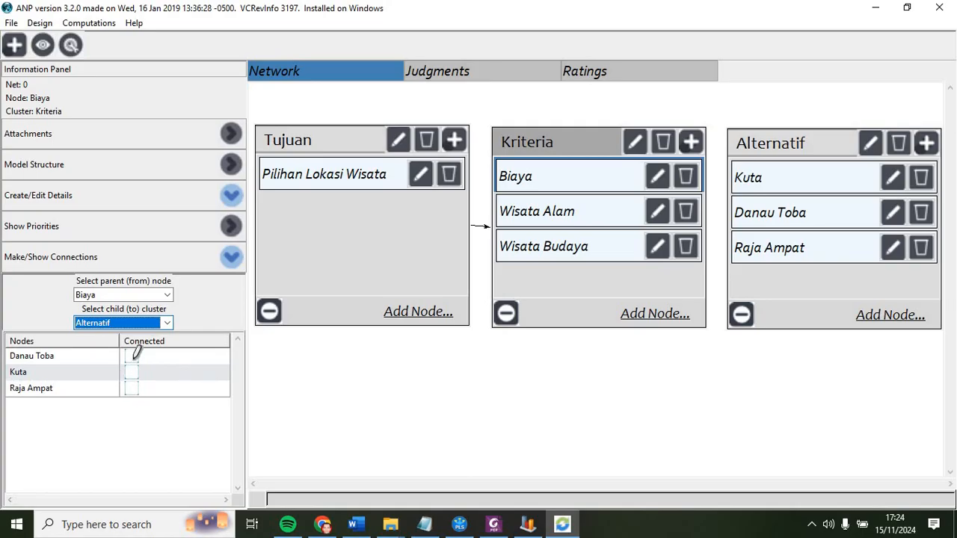
pyautogui.click(131, 357)
pyautogui.click(132, 366)
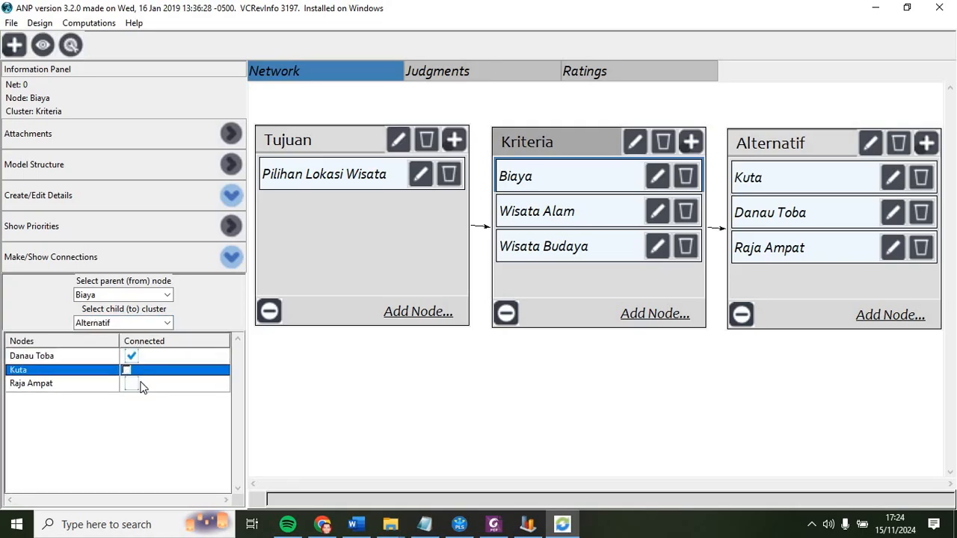
pyautogui.click(135, 386)
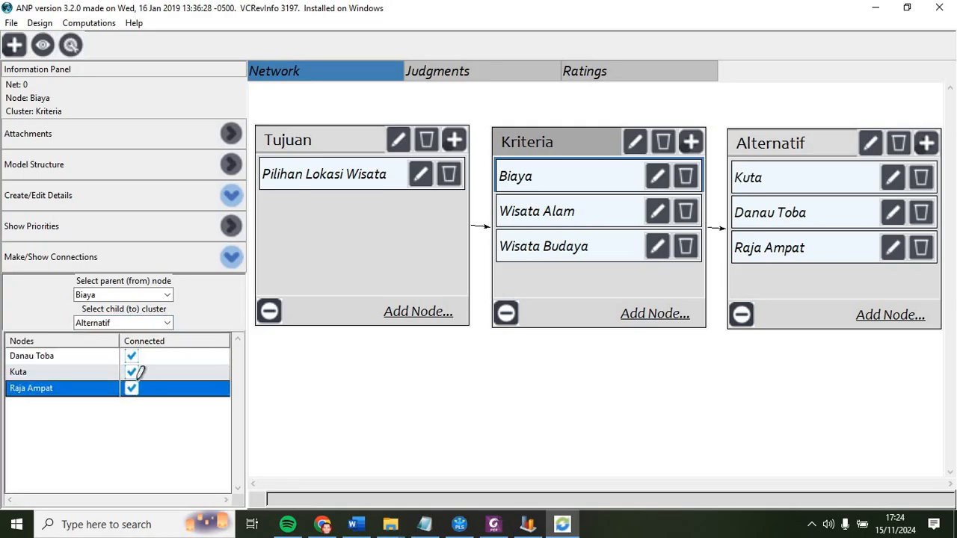
# Step: Connect parent node Wisata Alam to Danau Toba, Kuta and Raja Ampat in the Alternatif cluster
pyautogui.click(167, 295)
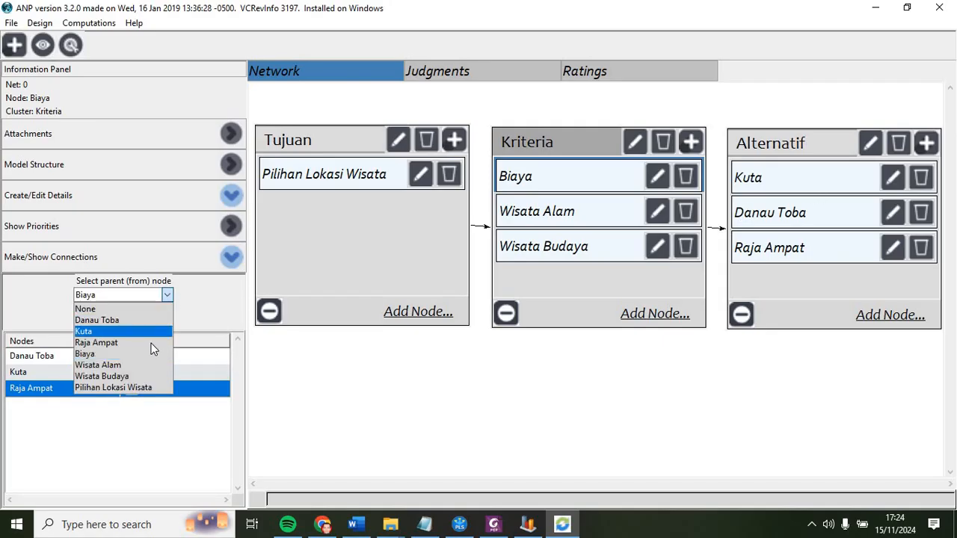
pyautogui.click(154, 365)
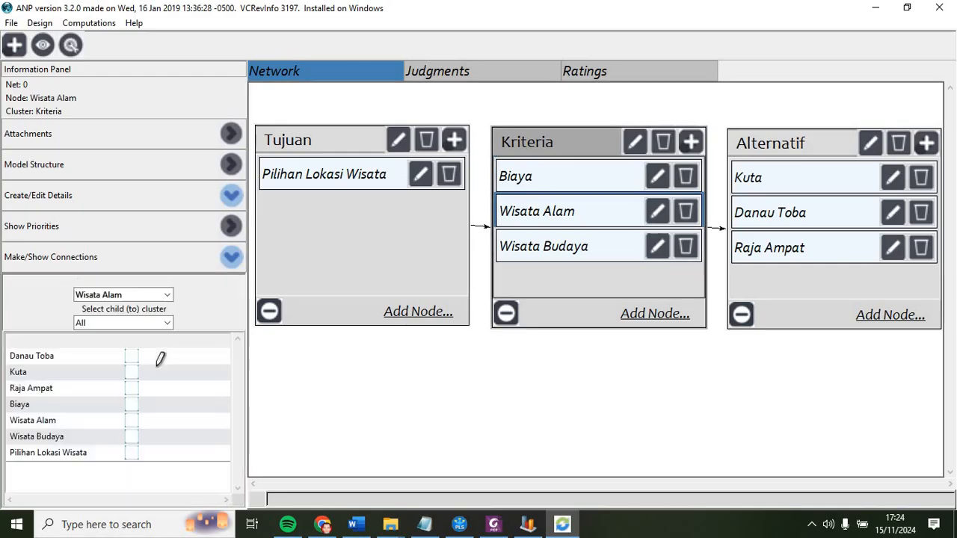
pyautogui.click(166, 323)
pyautogui.click(153, 344)
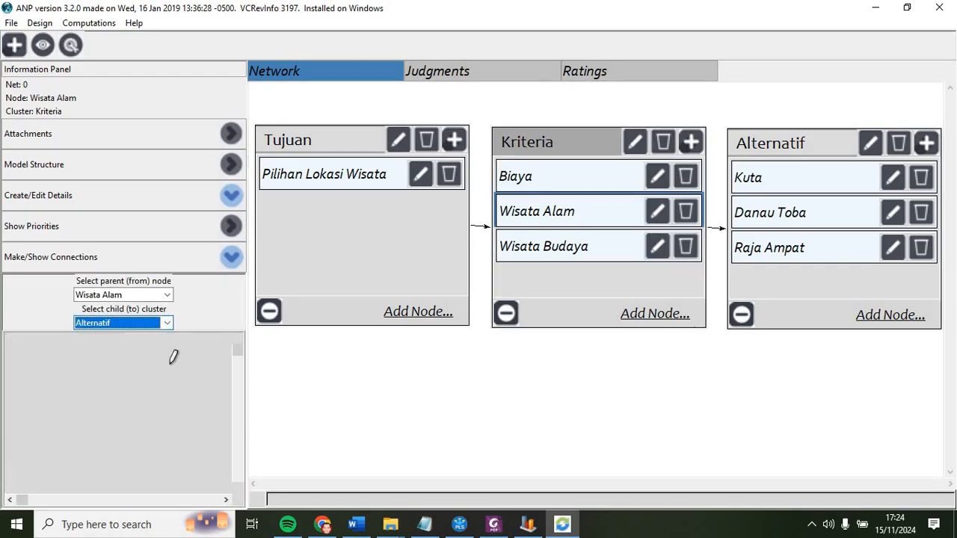
pyautogui.click(129, 356)
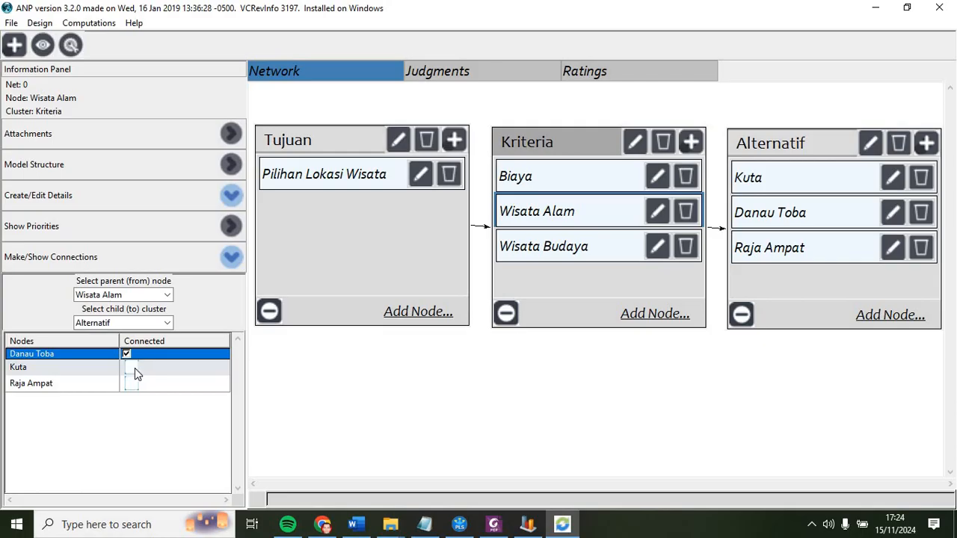
pyautogui.click(132, 368)
pyautogui.click(135, 385)
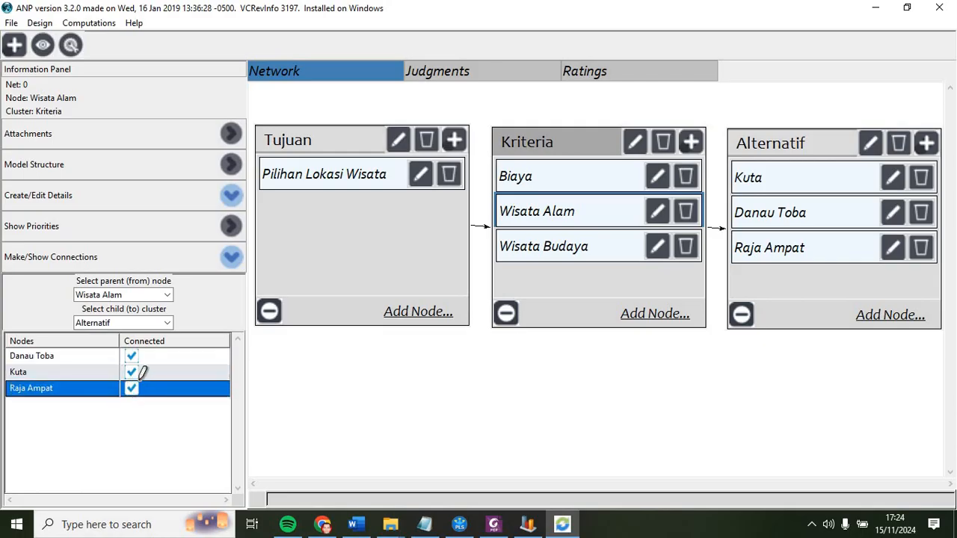
# Step: Connect parent node Wisata Budaya to Danau Toba, Kuta and Raja Ampat in the Alternatif cluster
pyautogui.click(168, 294)
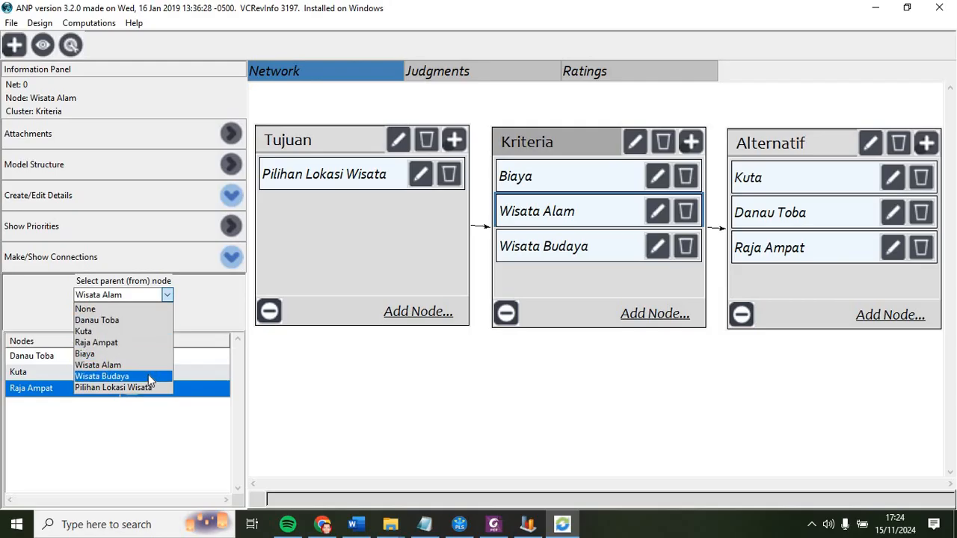
pyautogui.click(150, 375)
pyautogui.click(170, 323)
pyautogui.click(112, 344)
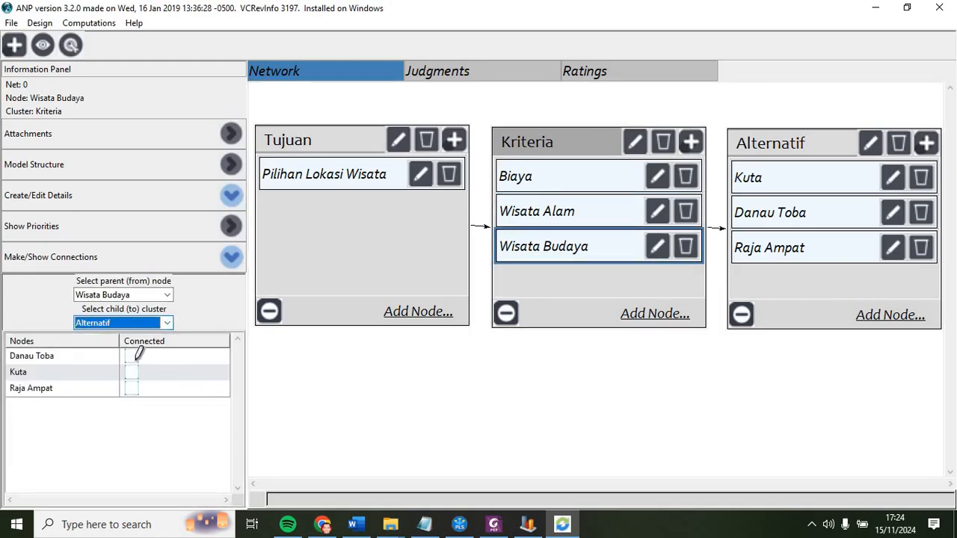
pyautogui.click(133, 355)
pyautogui.click(129, 369)
pyautogui.click(131, 384)
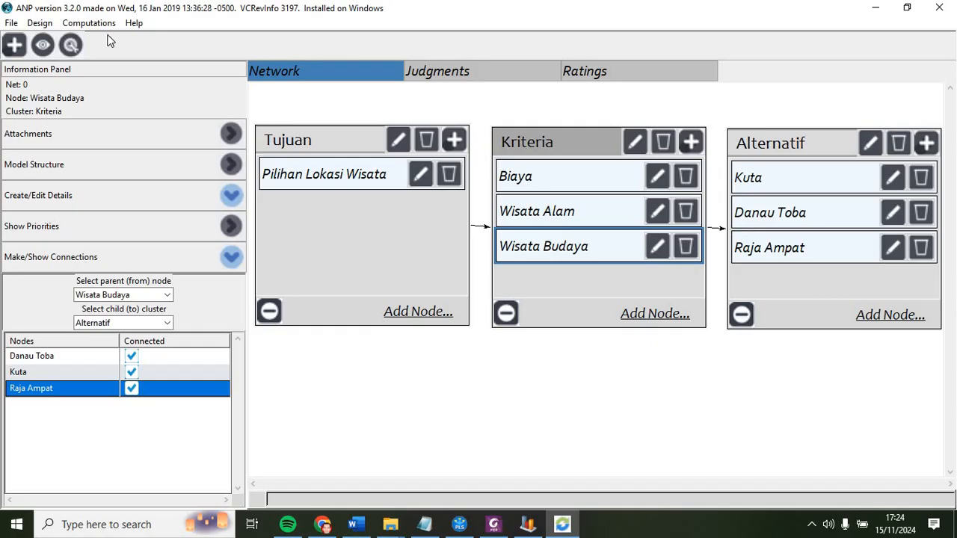
# Step: Open the graphical unweighted supermatrix to check the connections, then close it
pyautogui.click(41, 23)
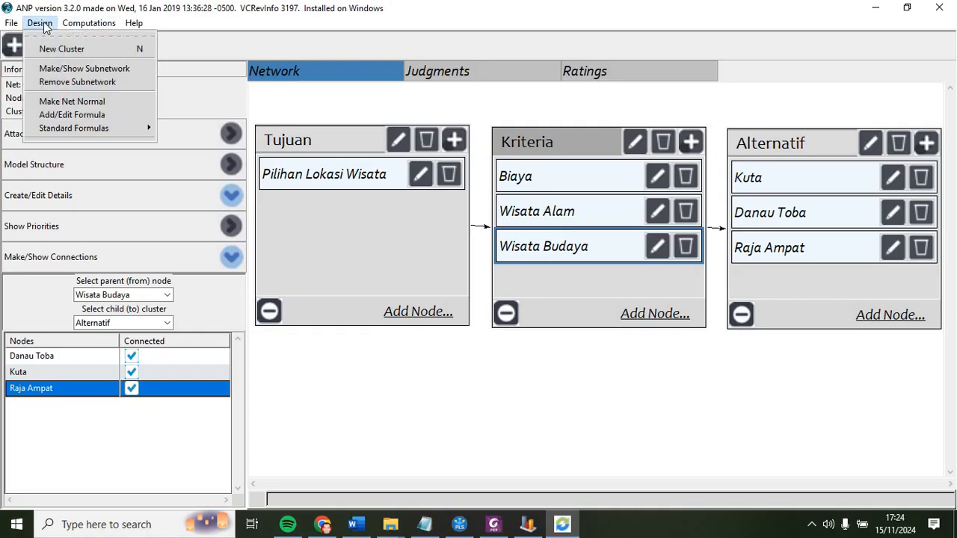
pyautogui.click(75, 25)
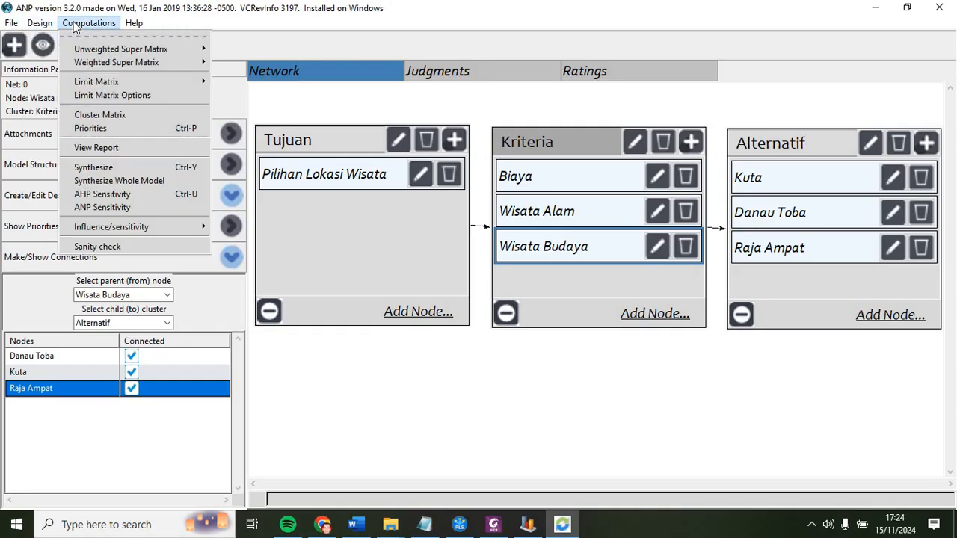
pyautogui.moveTo(101, 48)
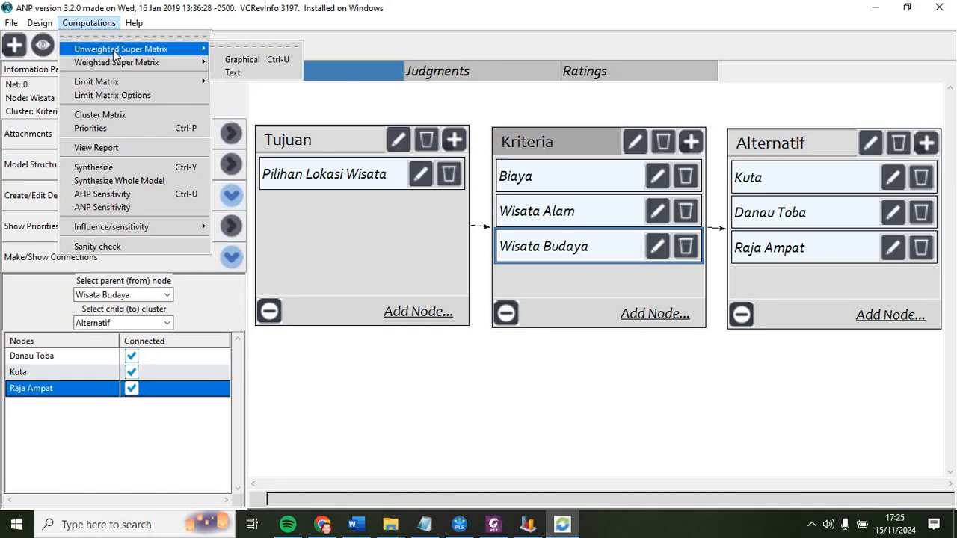
pyautogui.click(236, 59)
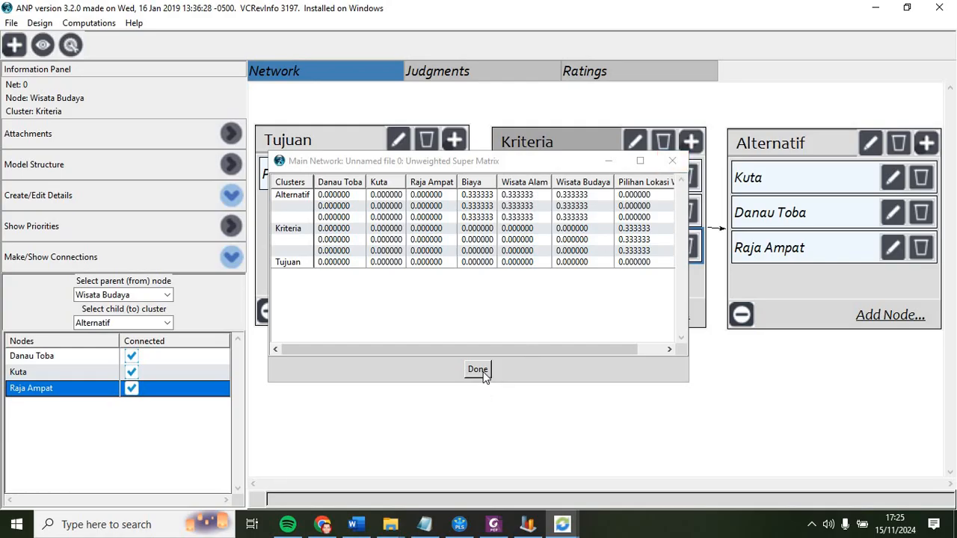
pyautogui.click(674, 163)
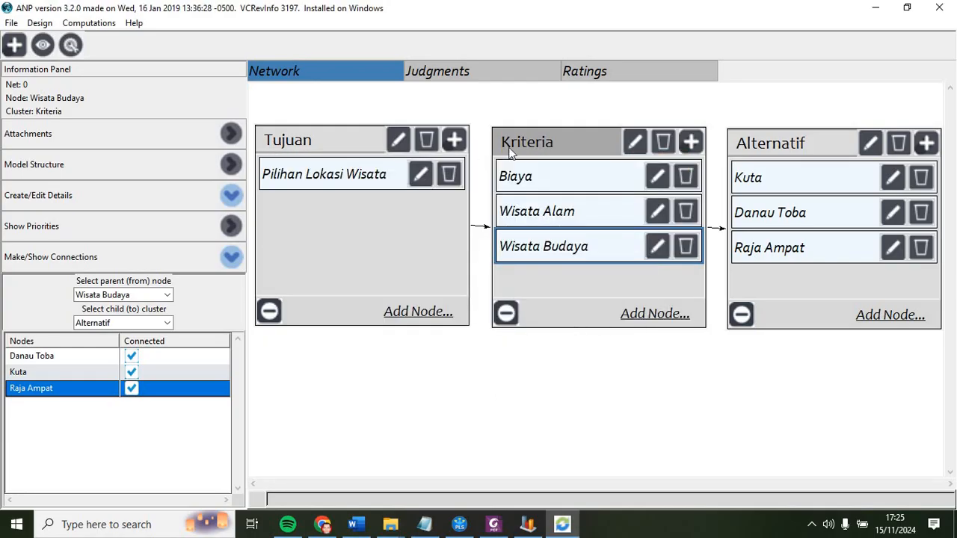
pyautogui.rightClick(319, 143)
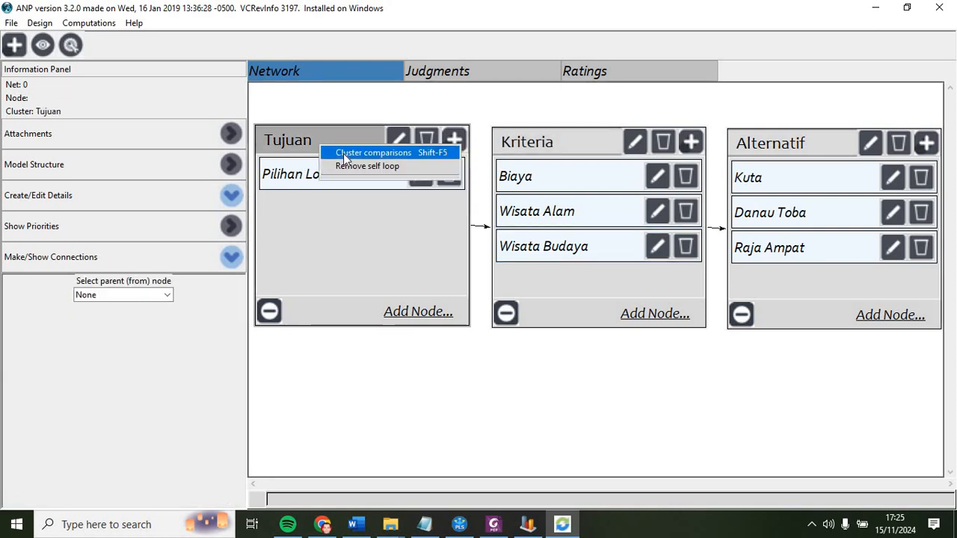
pyautogui.click(344, 153)
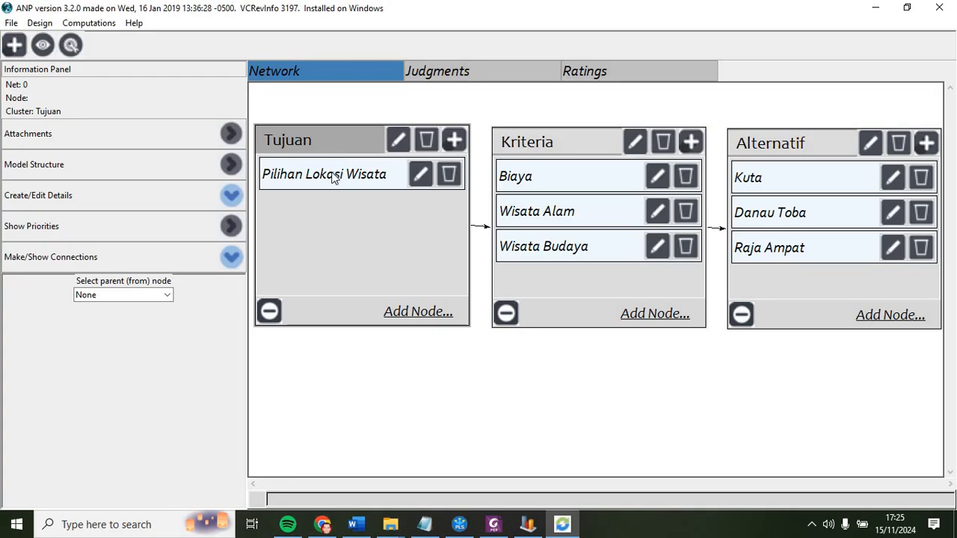
pyautogui.rightClick(333, 178)
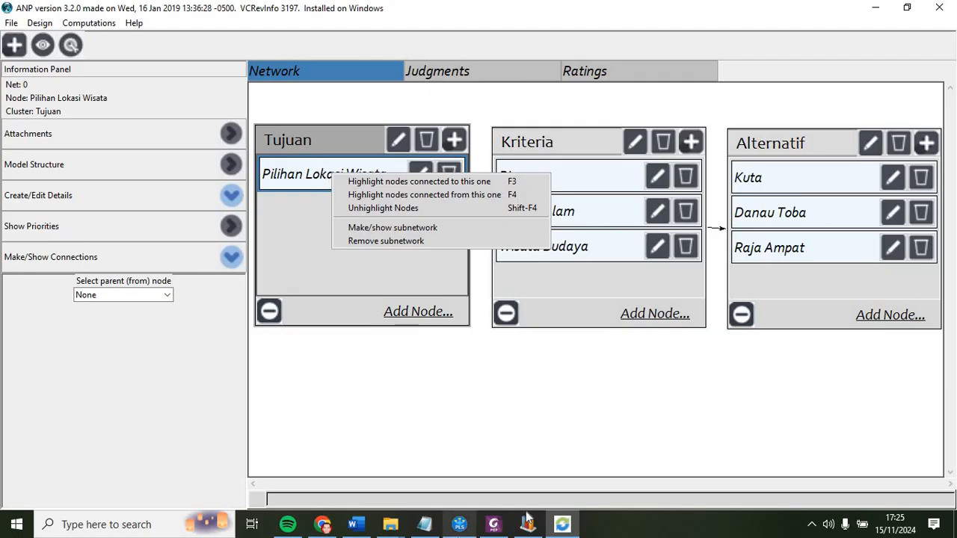
# Step: Switch to the Foxit PhantomPDF guide and scroll through its SuperDecisions connection instructions
pyautogui.click(493, 524)
pyautogui.moveTo(945, 249); pyautogui.dragTo(951, 335)
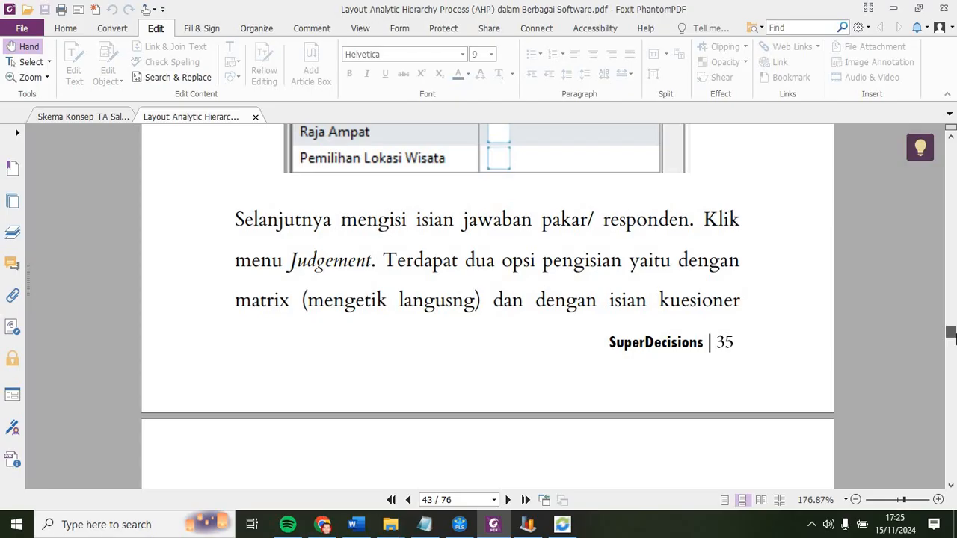
pyautogui.moveTo(951, 336); pyautogui.dragTo(952, 333)
pyautogui.click(951, 486)
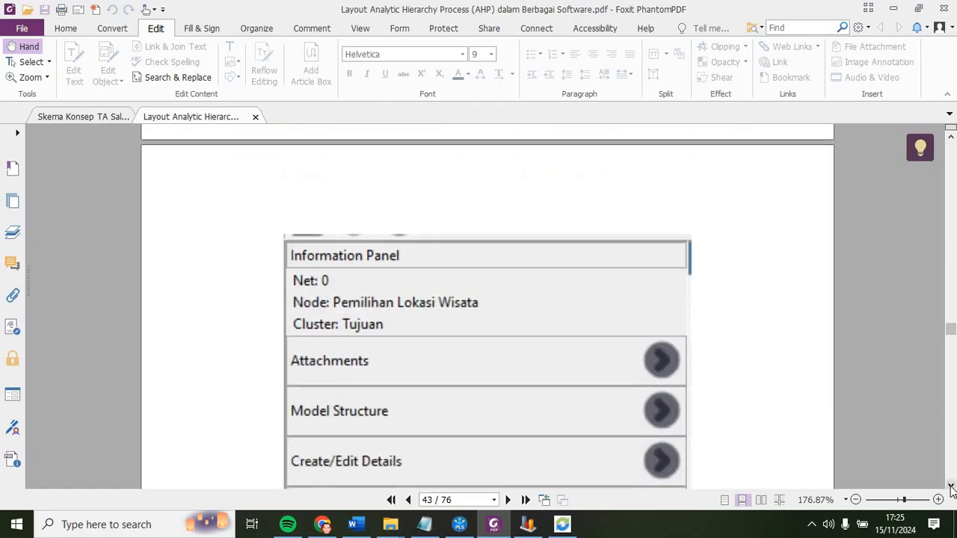
pyautogui.click(951, 486)
pyautogui.click(951, 486)
pyautogui.click(951, 486)
pyautogui.click(951, 486)
pyautogui.click(951, 486)
pyautogui.click(951, 486)
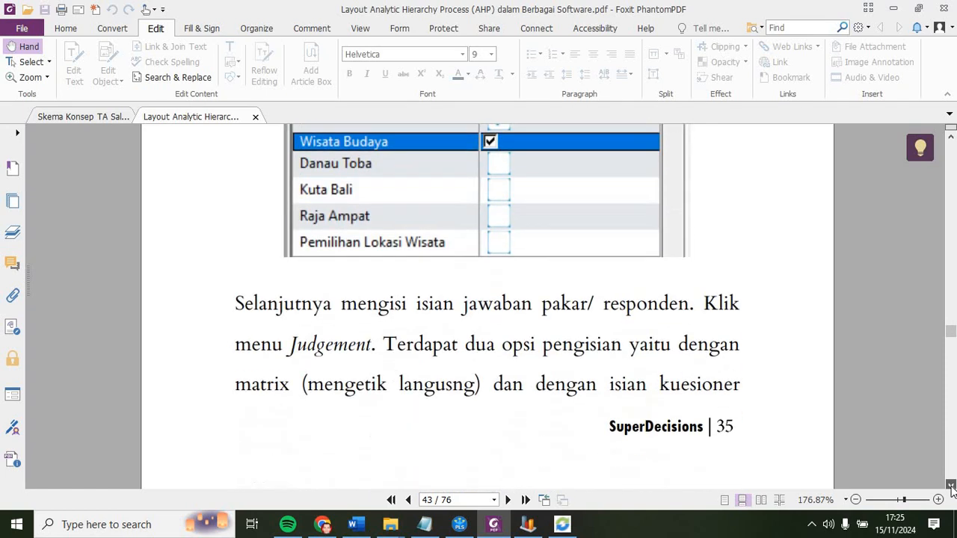
pyautogui.click(951, 486)
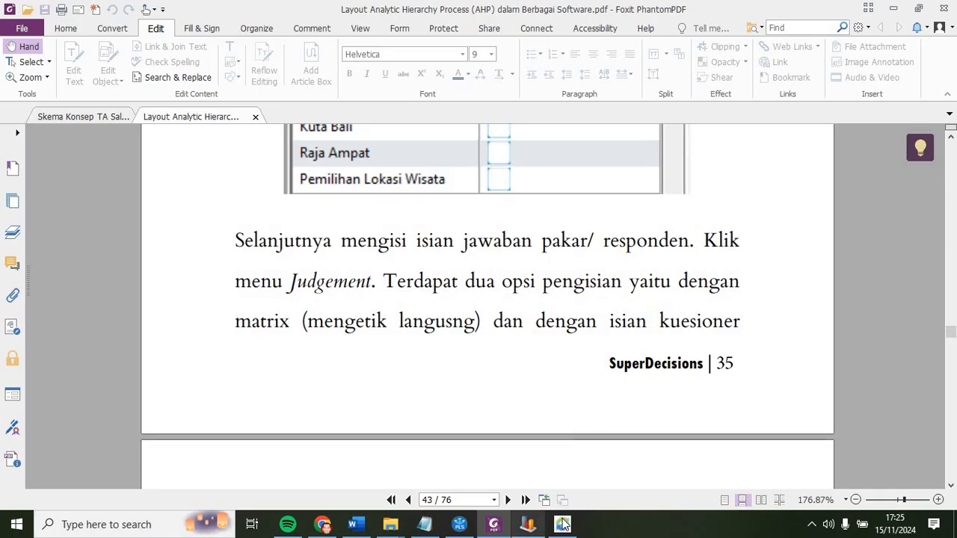
pyautogui.moveTo(565, 528)
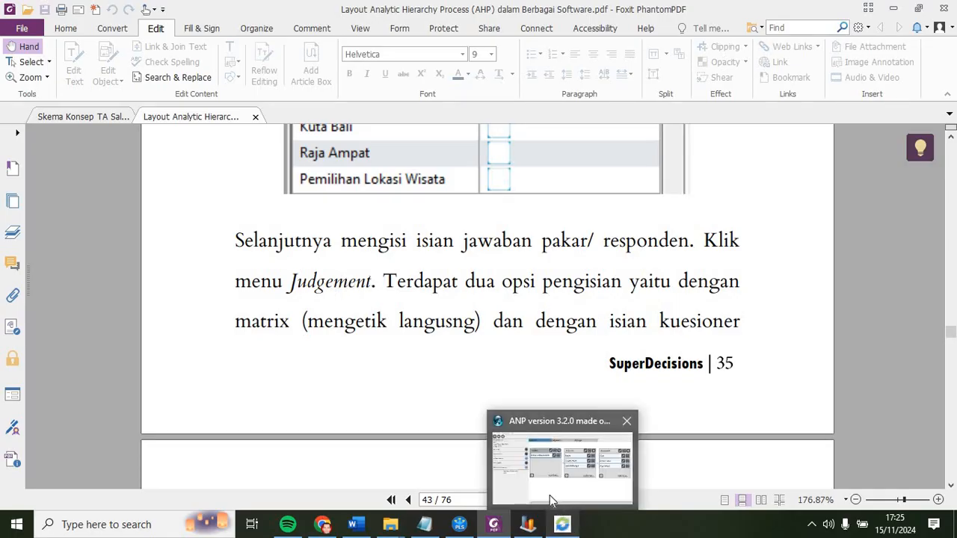
# Step: Open the pairwise judgments for the criteria with respect to Pilihan Lokasi Wisata in questionnaire mode
pyautogui.click(565, 527)
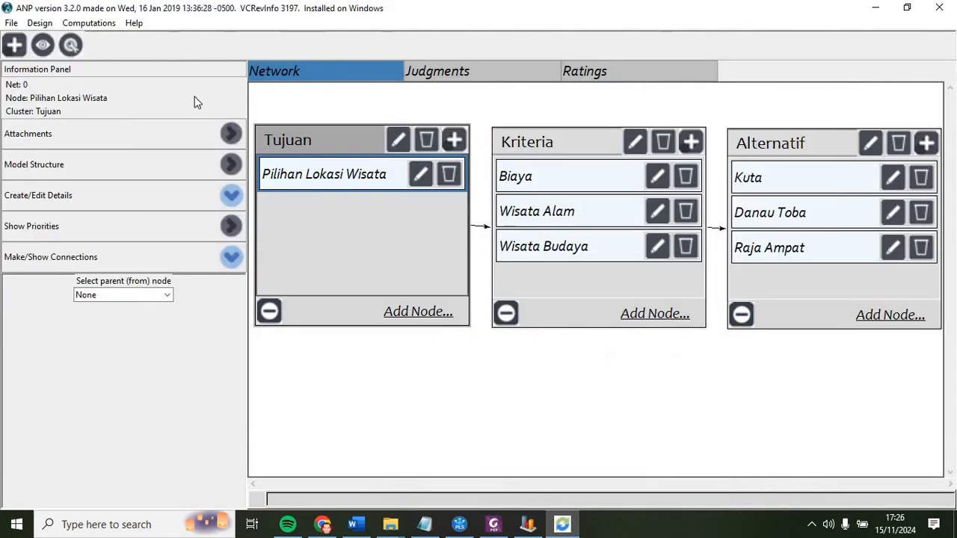
pyautogui.click(444, 74)
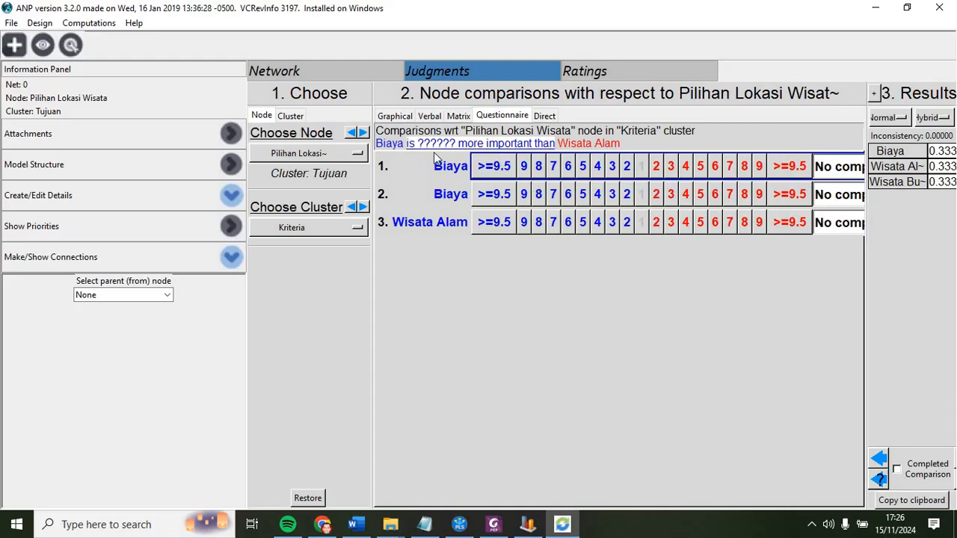
pyautogui.click(457, 115)
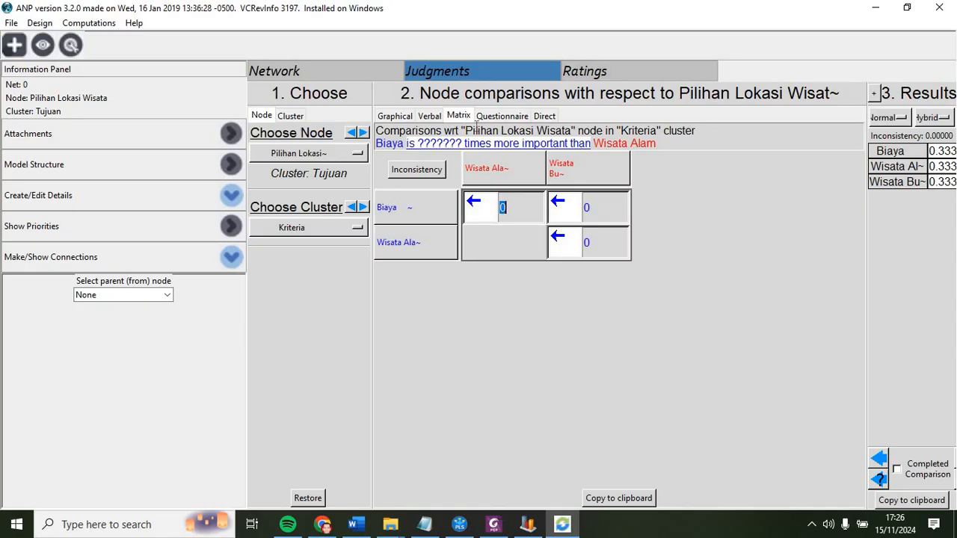
pyautogui.click(499, 117)
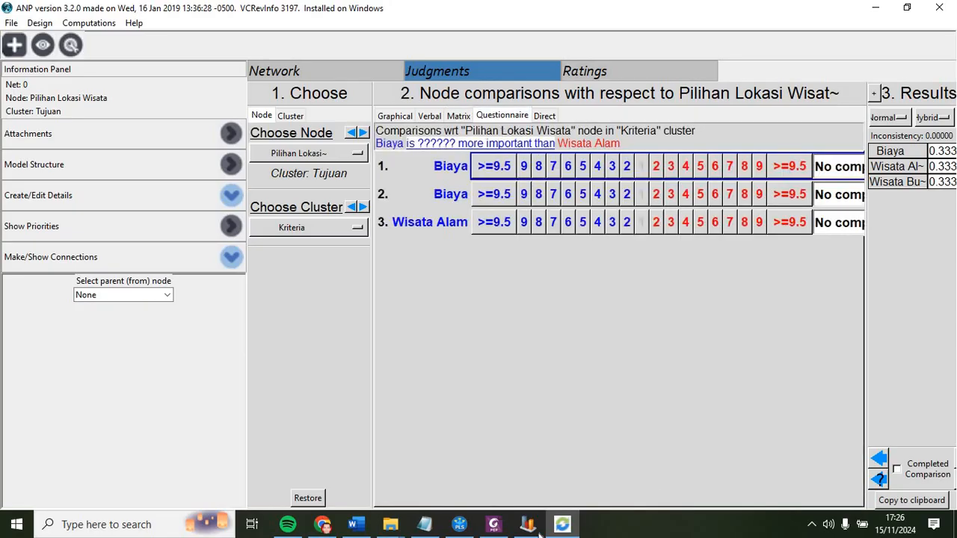
# Step: Consult the expert questionnaire's Level 1 criteria comparison table in the PDF guide
pyautogui.click(494, 527)
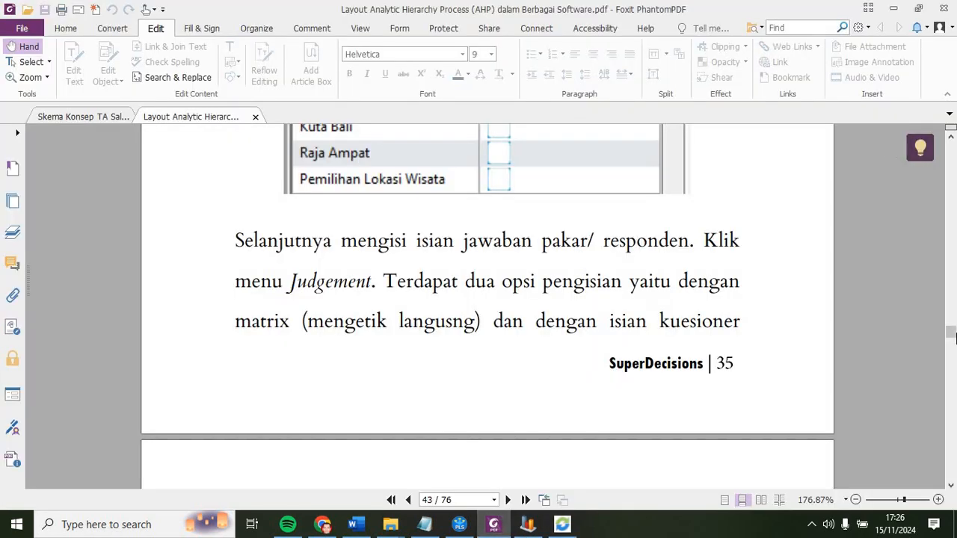
pyautogui.moveTo(951, 337); pyautogui.dragTo(950, 240)
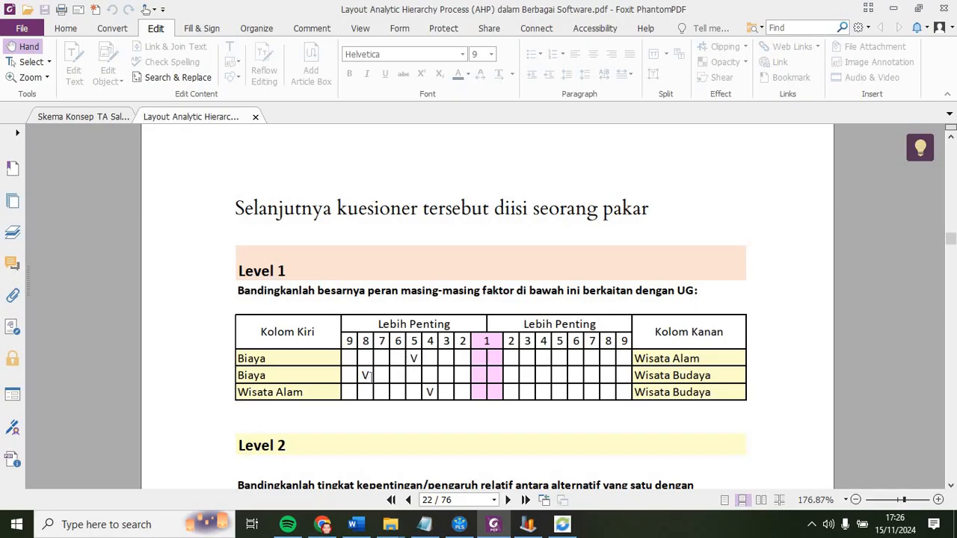
pyautogui.click(563, 524)
# Step: Rate Biaya 5 over Wisata Alam, Biaya 8 over Wisata Budaya, and Wisata Alam 4 over Wisata Budaya, then view the matrix
pyautogui.click(583, 167)
pyautogui.click(538, 194)
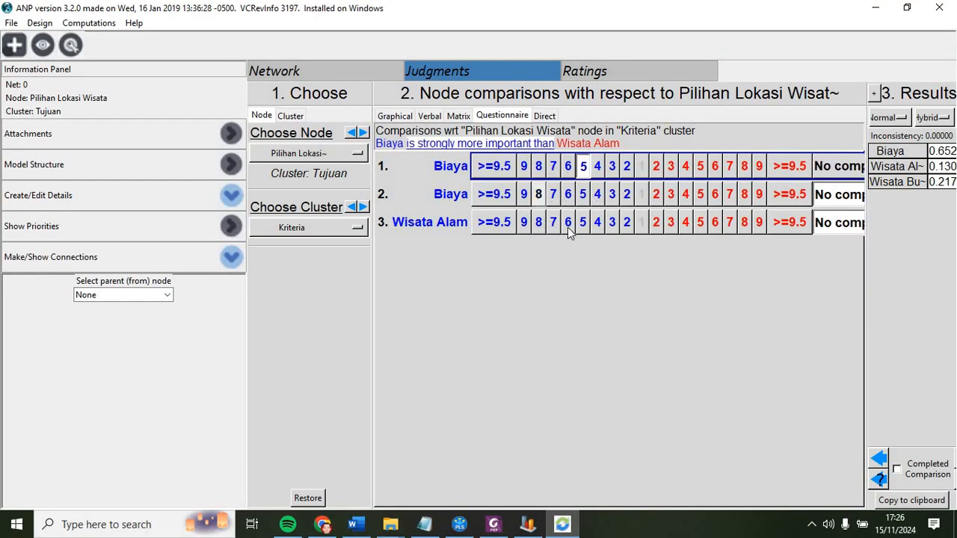
pyautogui.click(597, 222)
pyautogui.click(458, 115)
pyautogui.click(585, 250)
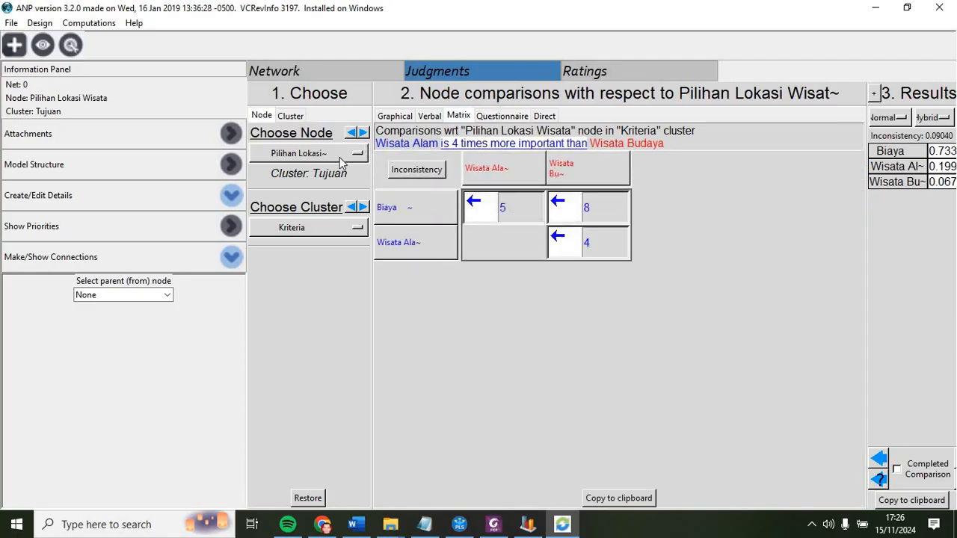
# Step: Open the alternative comparisons for the Biaya node and read the Level 2 Biaya table in the PDF guide
pyautogui.click(363, 133)
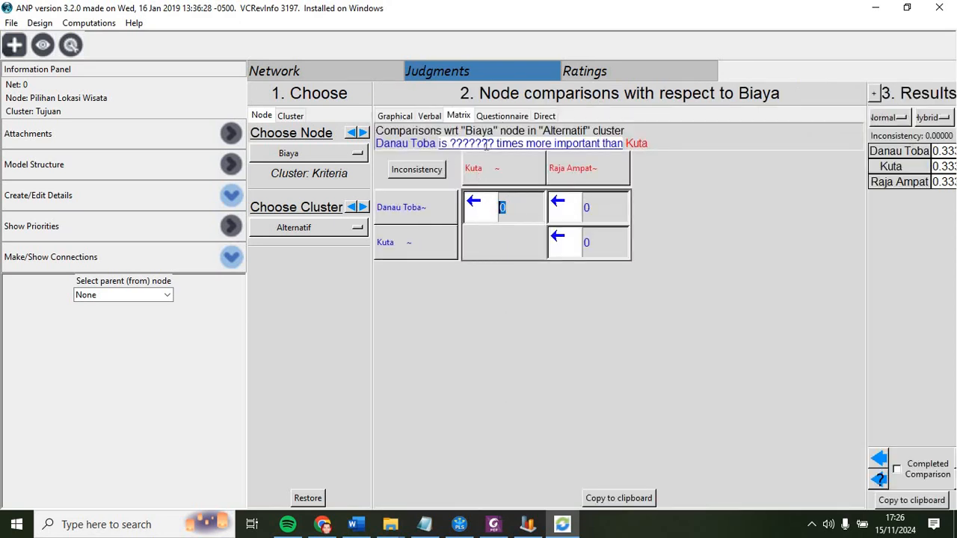
pyautogui.click(502, 117)
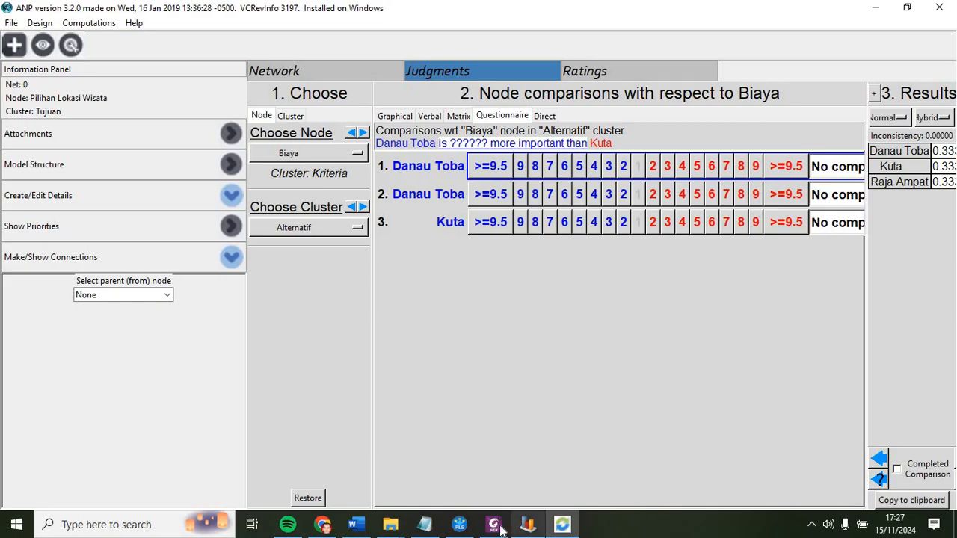
pyautogui.click(495, 526)
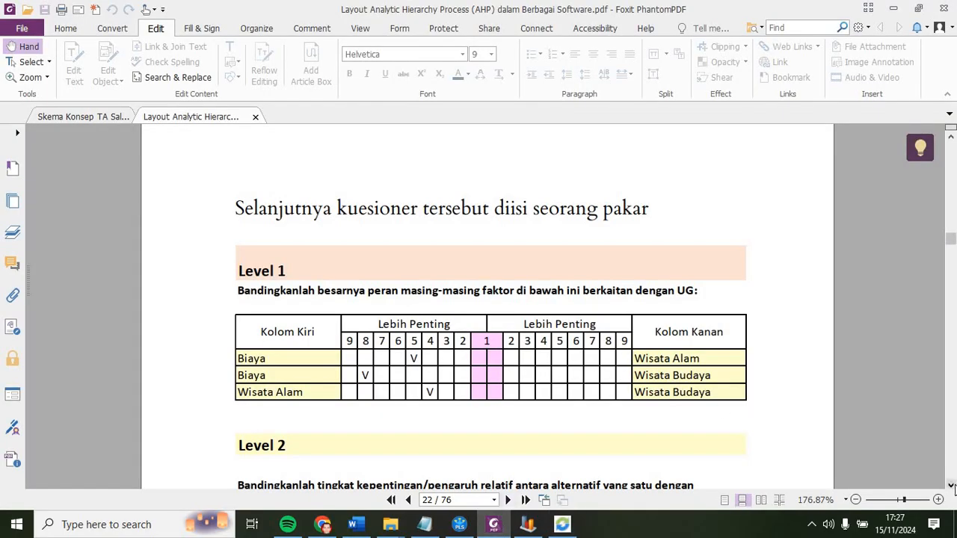
pyautogui.scroll(-5, 952, 486)
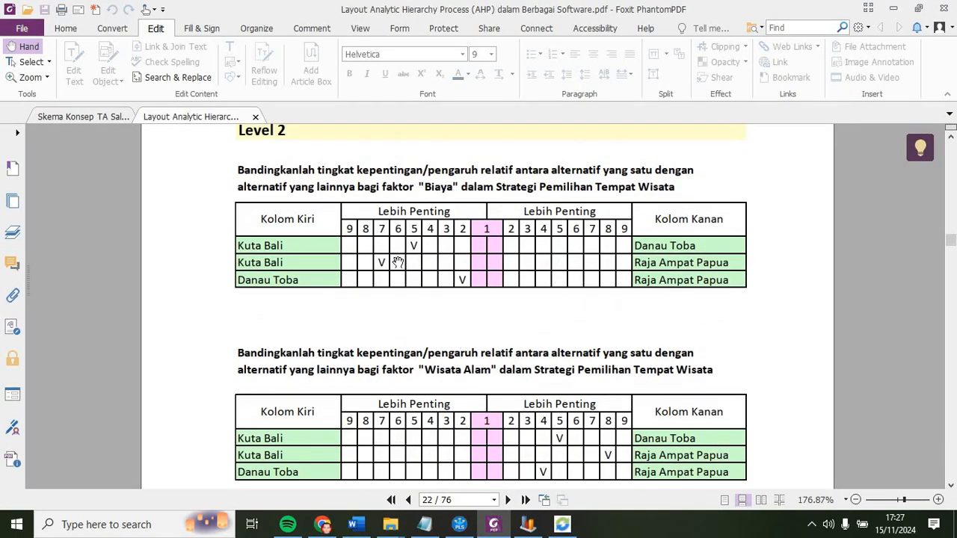
# Step: Rate Danau Toba 5 over Kuta, Danau Toba 7 over Raja Ampat, and Kuta 2 over Raja Ampat for Biaya
pyautogui.click(563, 523)
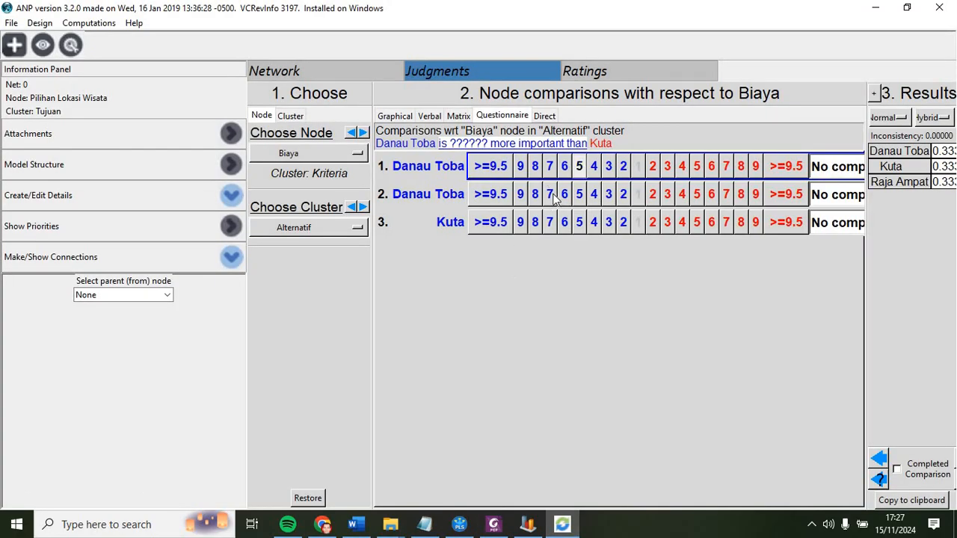
pyautogui.click(551, 199)
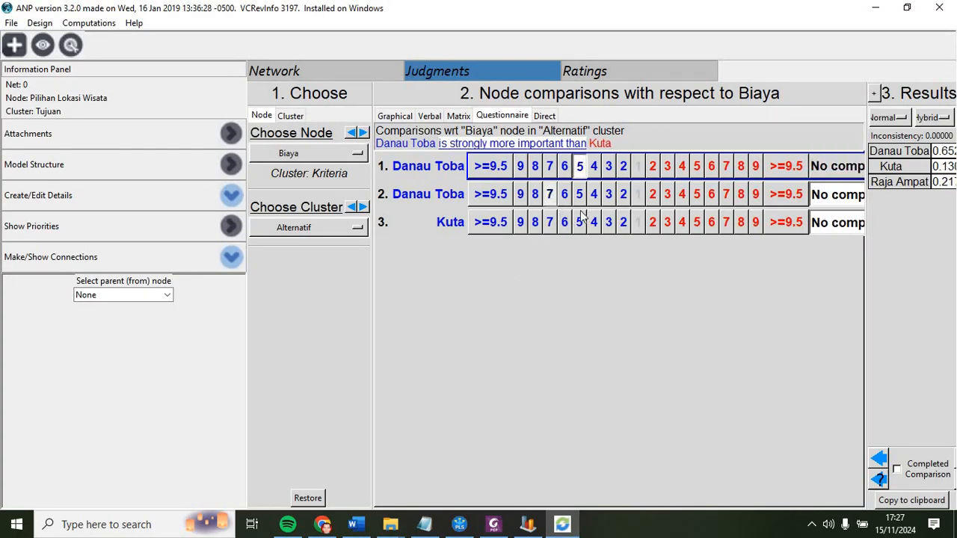
pyautogui.click(624, 223)
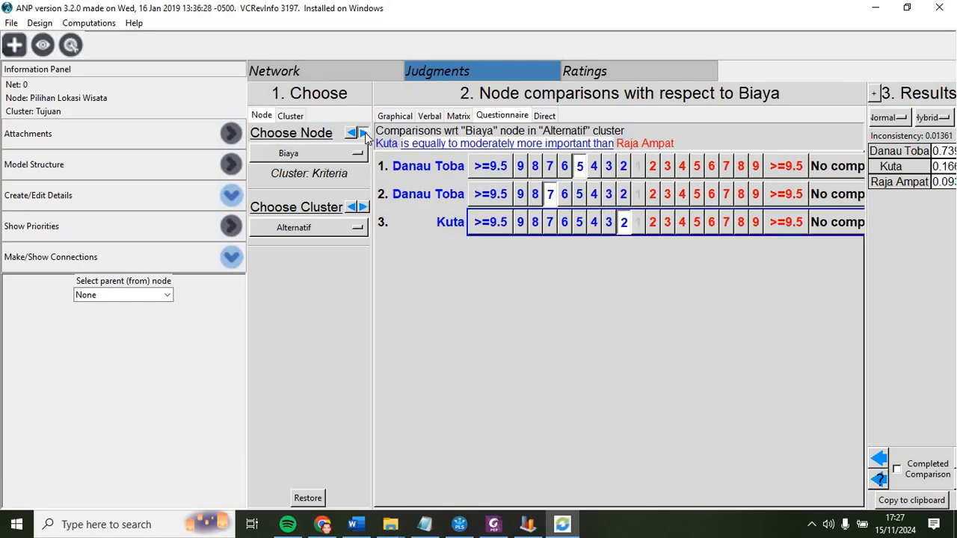
# Step: For Wisata Alam, rate Kuta 5 over Danau Toba and Raja Ampat 8 over Danau Toba, following the PDF table
pyautogui.click(493, 524)
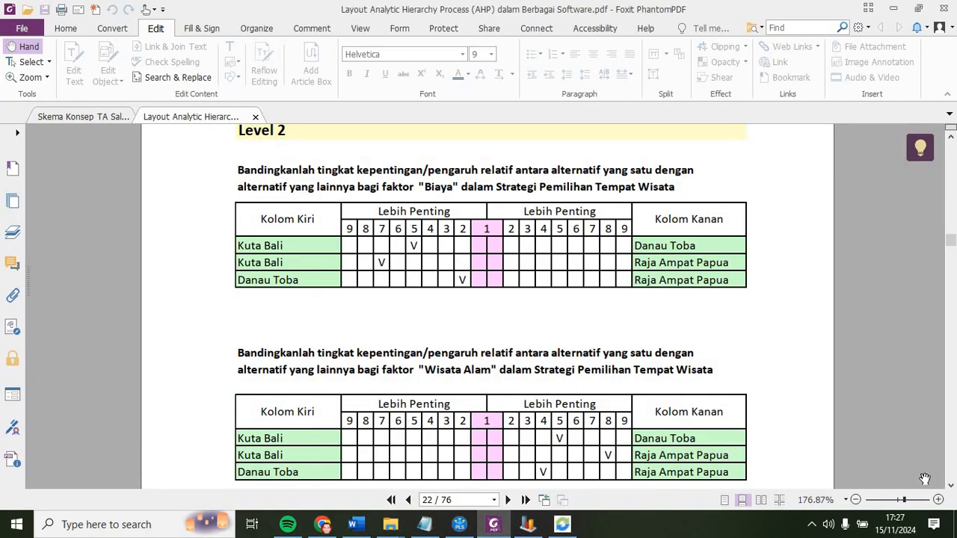
pyautogui.click(951, 484)
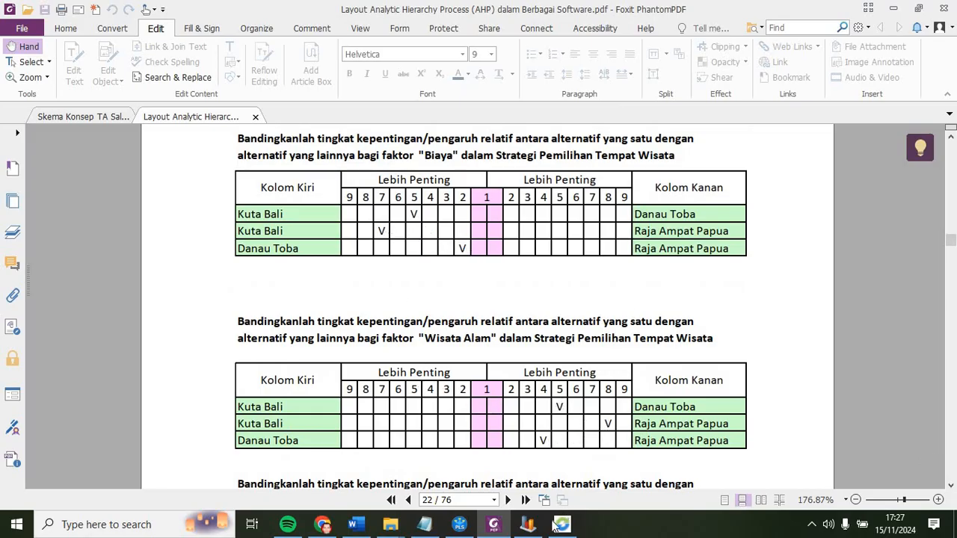
pyautogui.hotkey('alt', 'Tab')
pyautogui.click(698, 167)
pyautogui.click(742, 195)
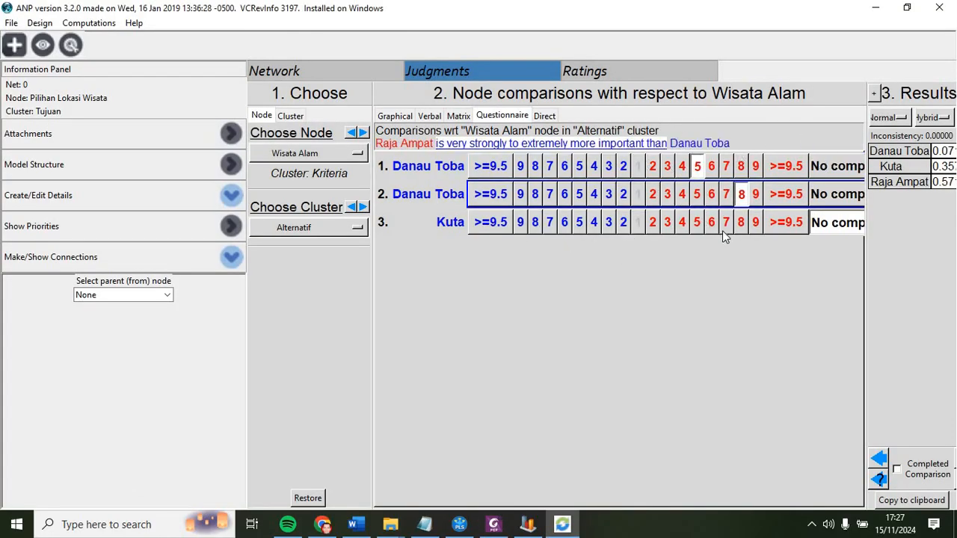
# Step: Rate Raja Ampat 4 over Kuta for Wisata Alam and move to the Wisata Budaya node's comparisons
pyautogui.click(493, 525)
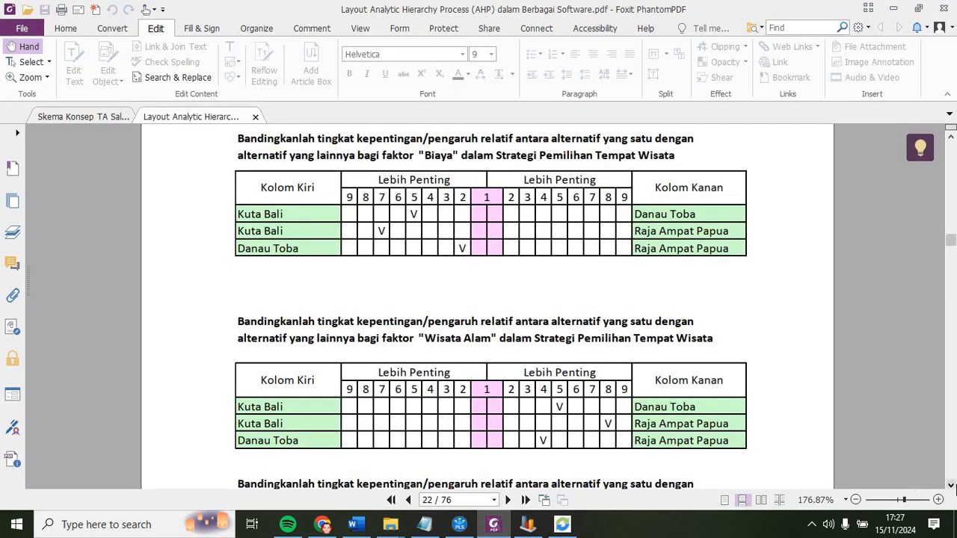
pyautogui.scroll(-5, 932, 456)
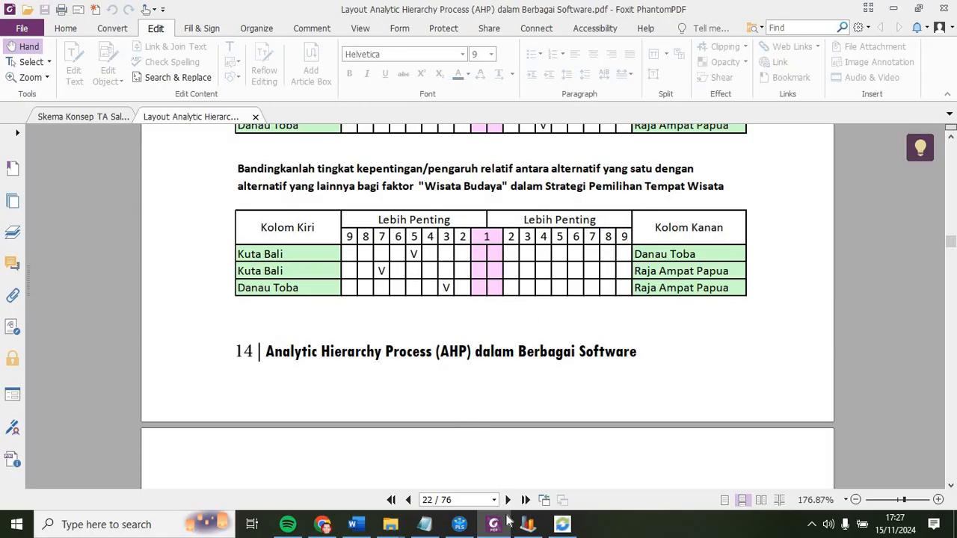
pyautogui.click(562, 525)
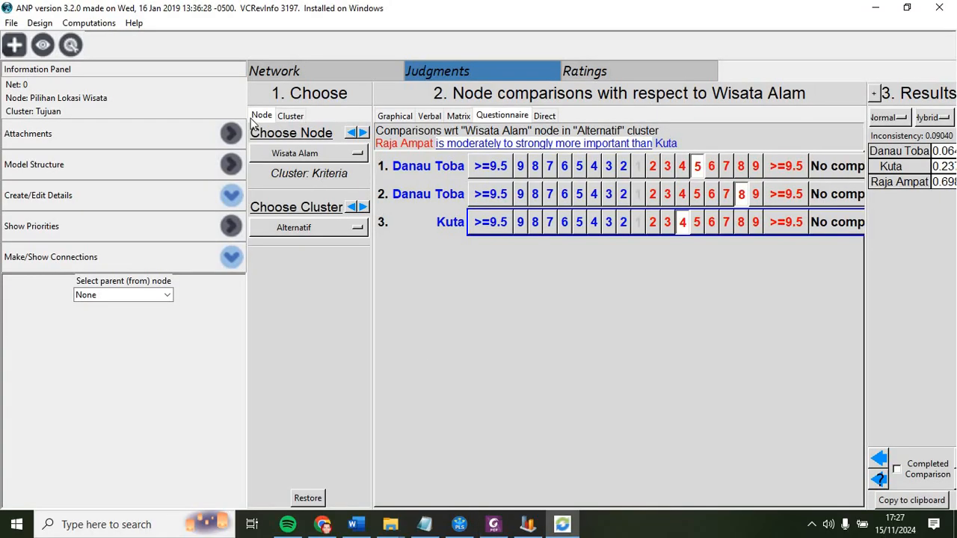
pyautogui.click(363, 133)
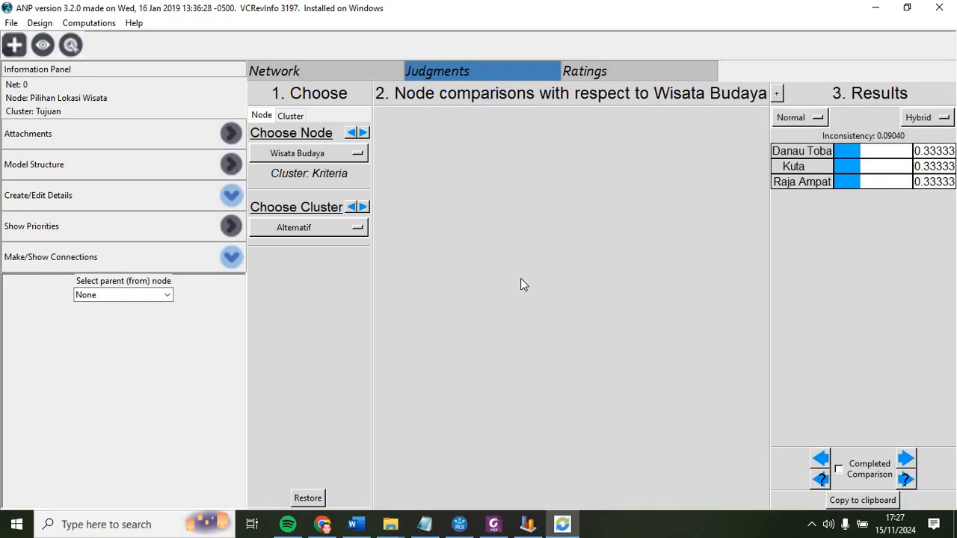
# Step: Rate Danau Toba 5 over Kuta, Danau Toba 7 over Raja Ampat, and Kuta 3 over Raja Ampat for Wisata Budaya
pyautogui.click(580, 166)
pyautogui.click(551, 196)
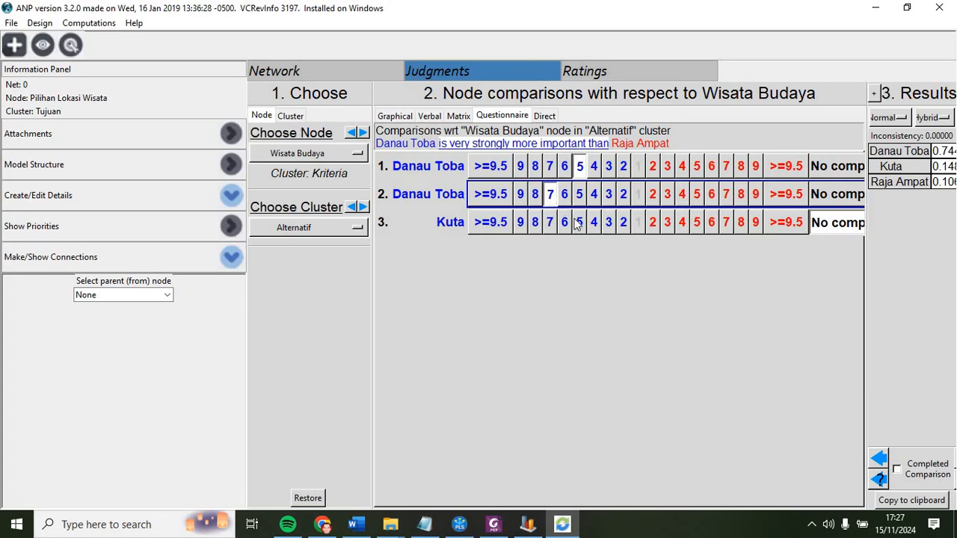
pyautogui.click(609, 222)
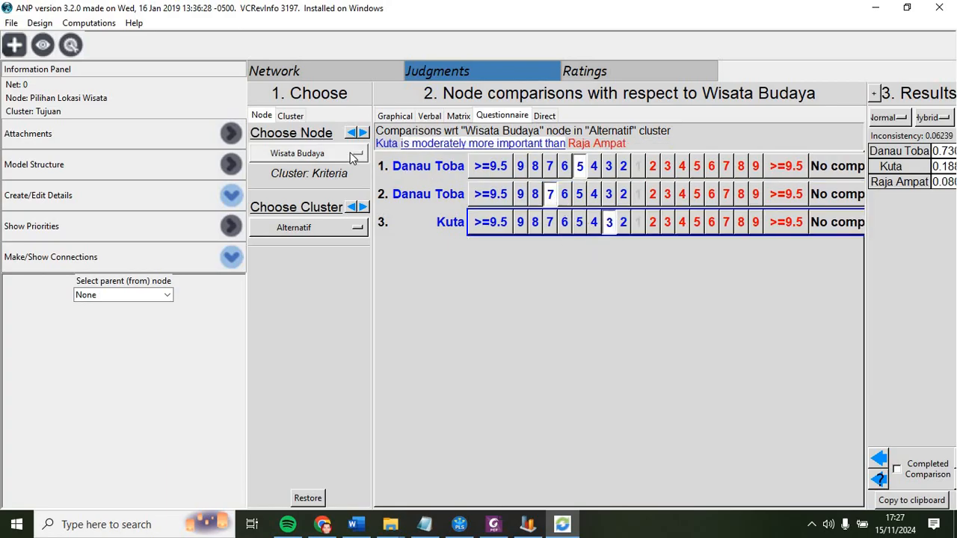
# Step: Check the PDF's Wisata Budaya table and change Kuta's rating over Raja Ampat to 5
pyautogui.click(499, 530)
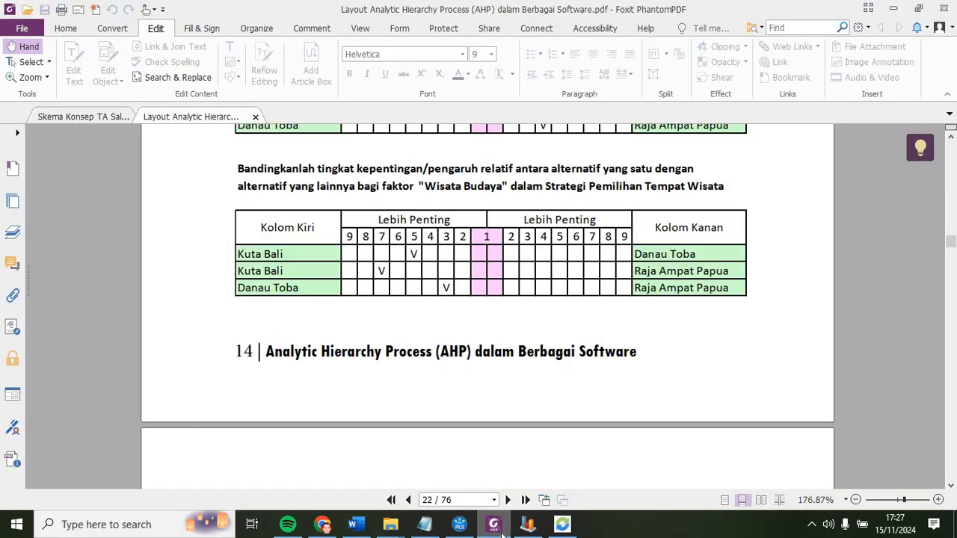
pyautogui.click(502, 532)
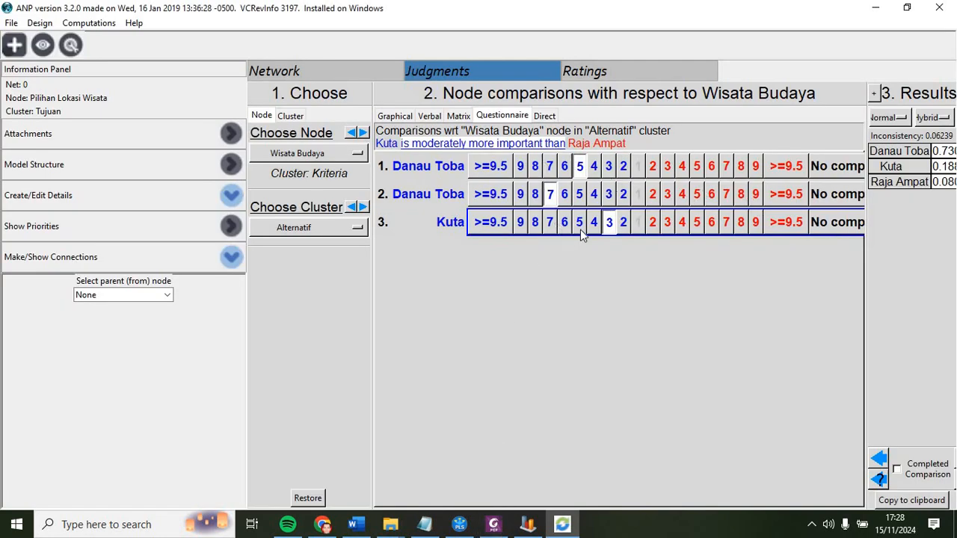
pyautogui.click(502, 532)
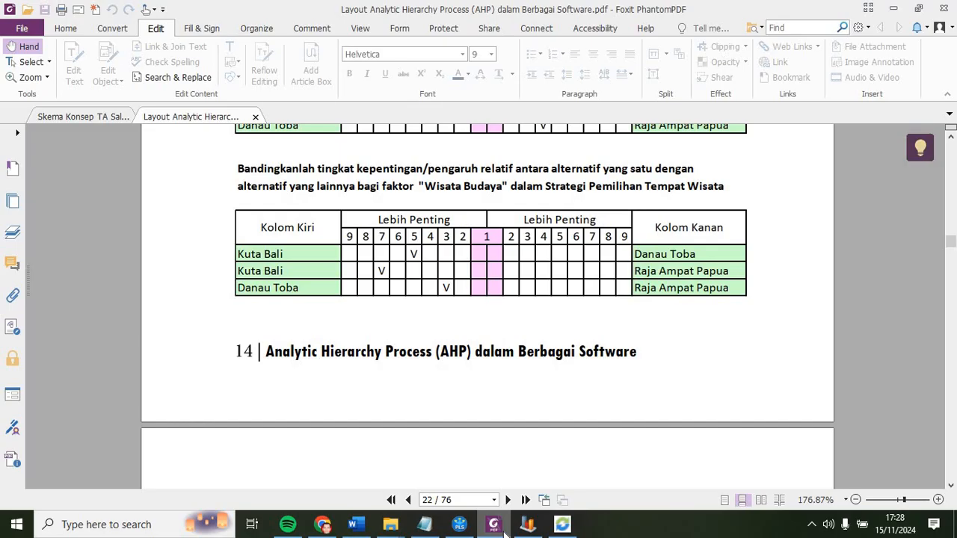
pyautogui.click(503, 531)
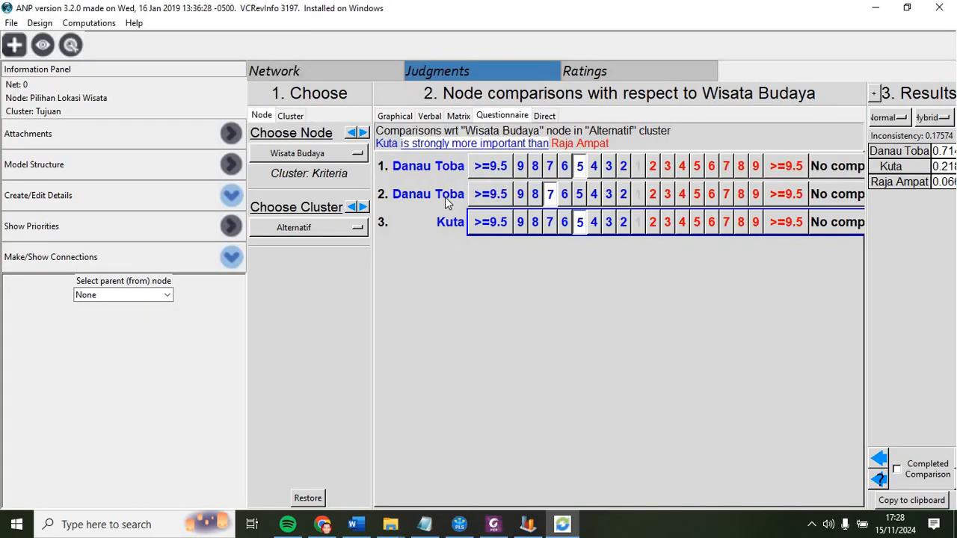
# Step: Revise the Wisata Budaya ratings to Kuta 5 over Danau Toba and Danau Toba 3 over Raja Ampat, checking the PDF
pyautogui.click(493, 527)
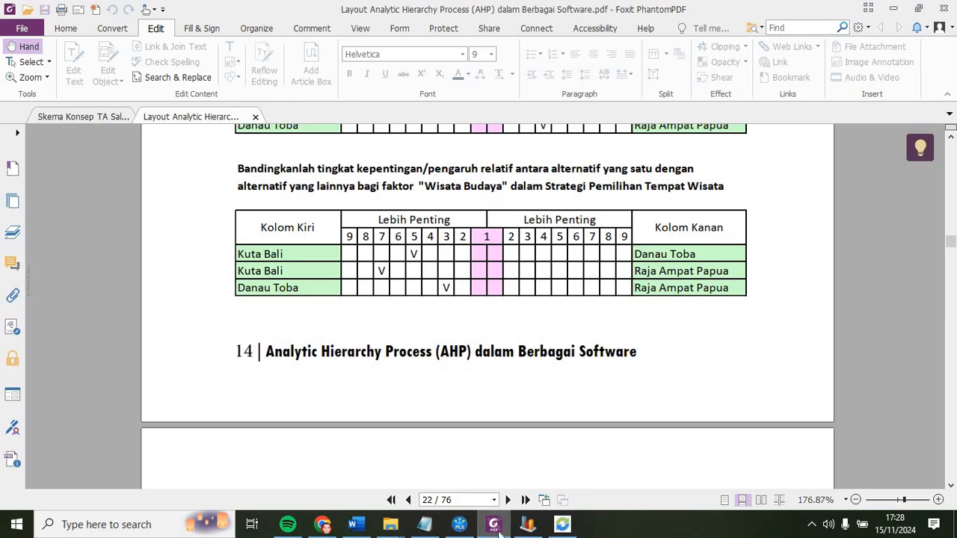
pyautogui.click(493, 533)
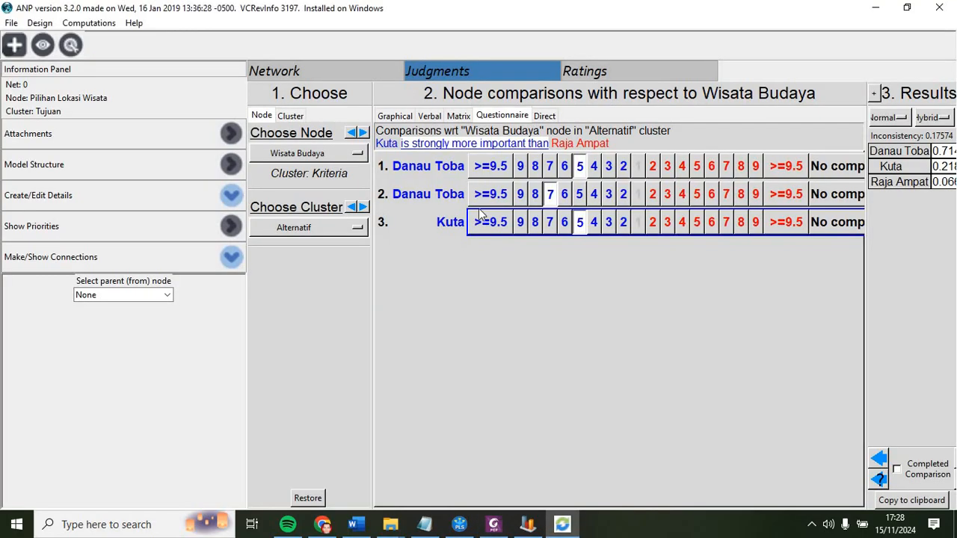
pyautogui.click(696, 166)
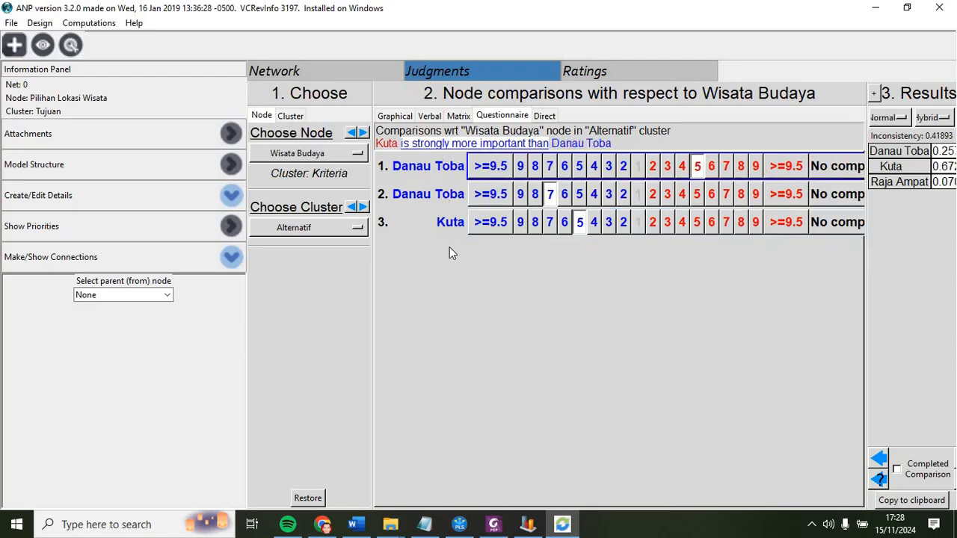
pyautogui.click(492, 527)
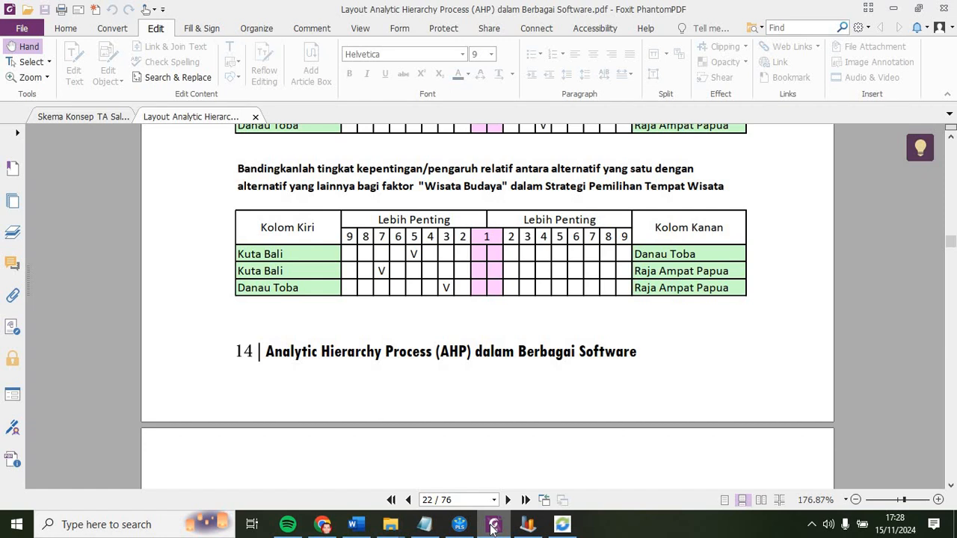
pyautogui.click(500, 529)
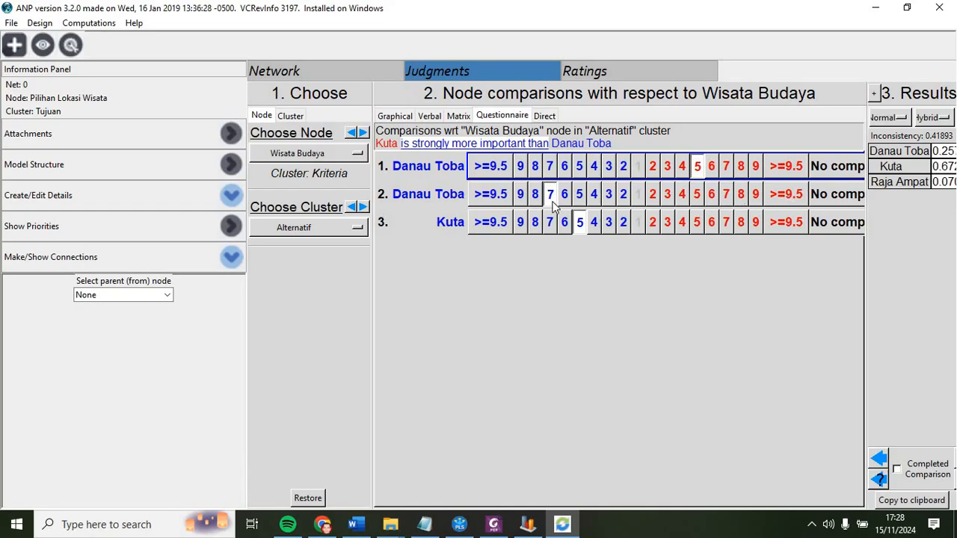
pyautogui.click(608, 194)
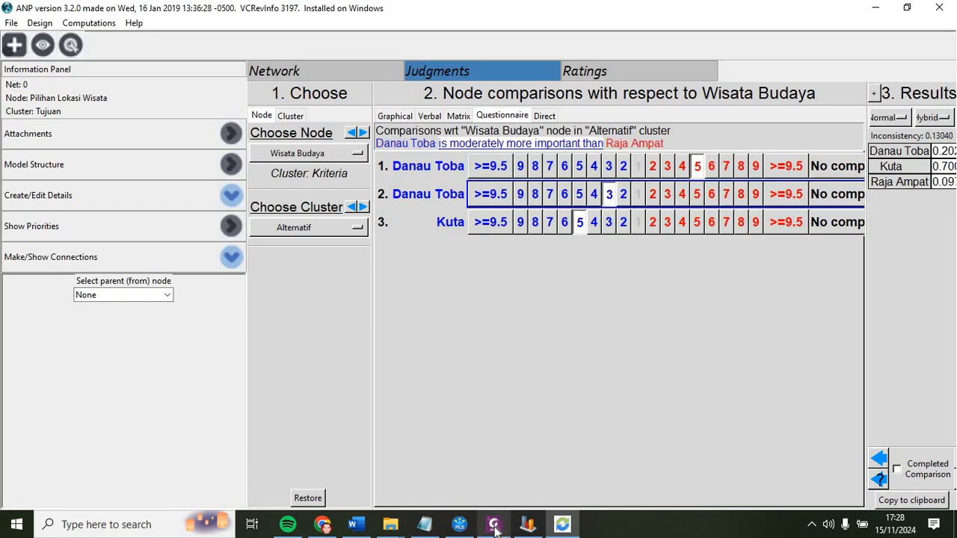
pyautogui.click(493, 527)
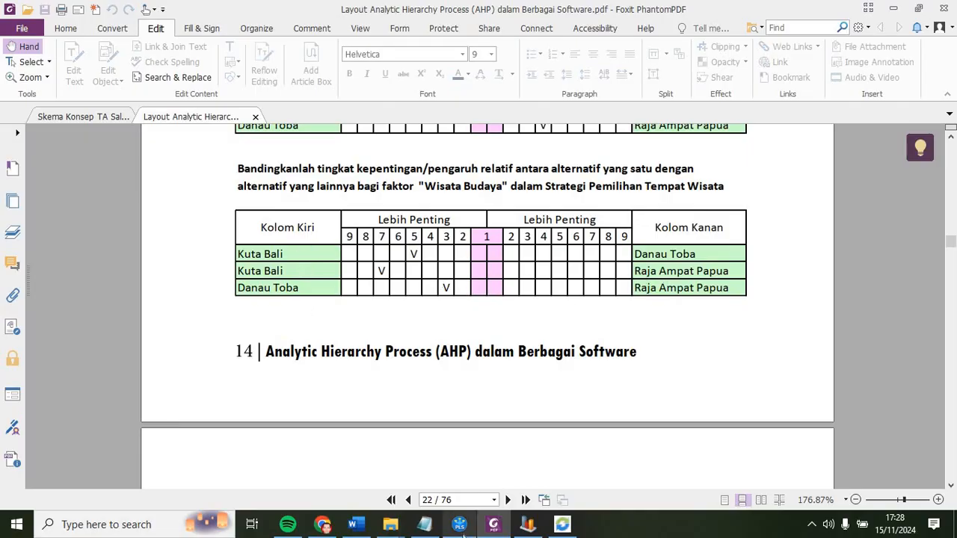
# Step: Rate Kuta 7 over Raja Ampat for Wisata Budaya and switch to the matrix view of the comparisons
pyautogui.click(494, 531)
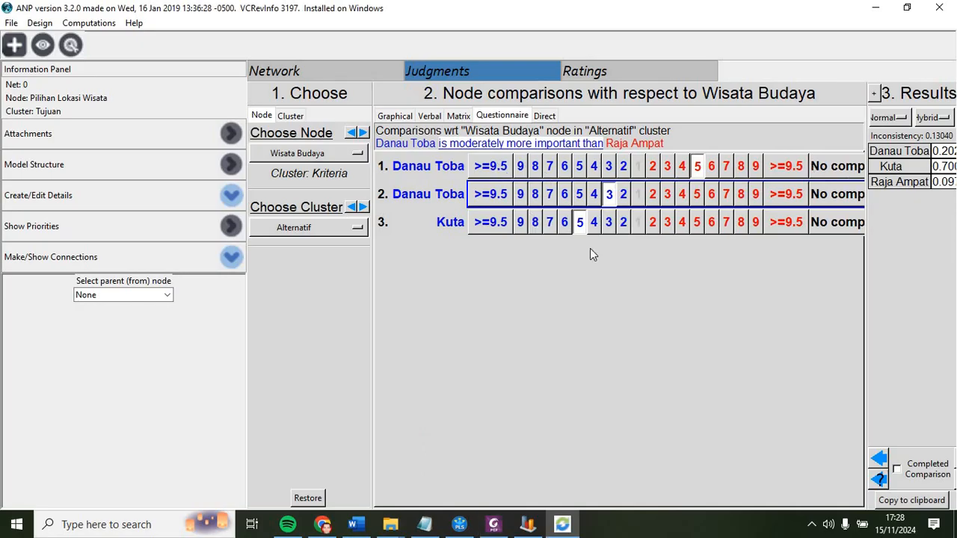
pyautogui.click(550, 223)
pyautogui.click(456, 117)
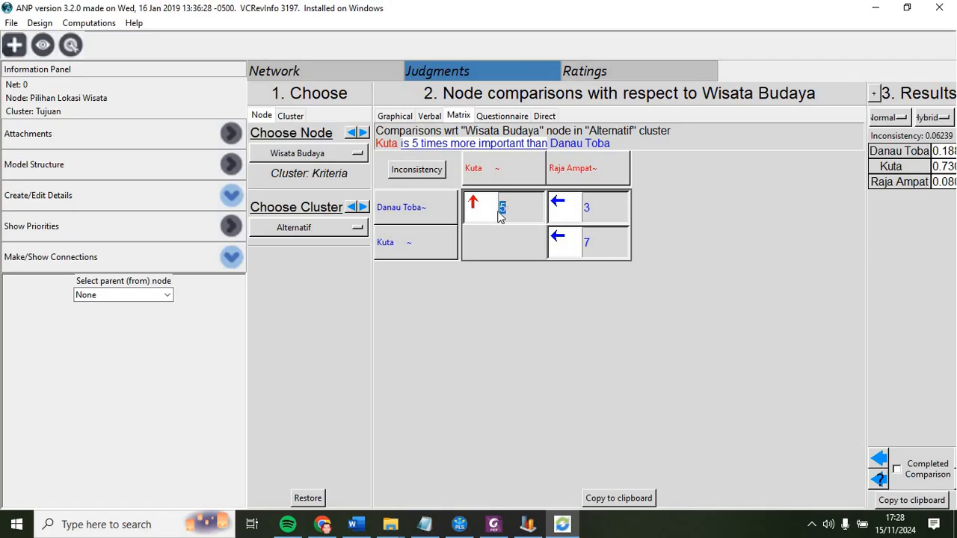
# Step: Compare the Wisata Budaya comparison matrix against the PDF questionnaire's Wisata Budaya table
pyautogui.click(501, 532)
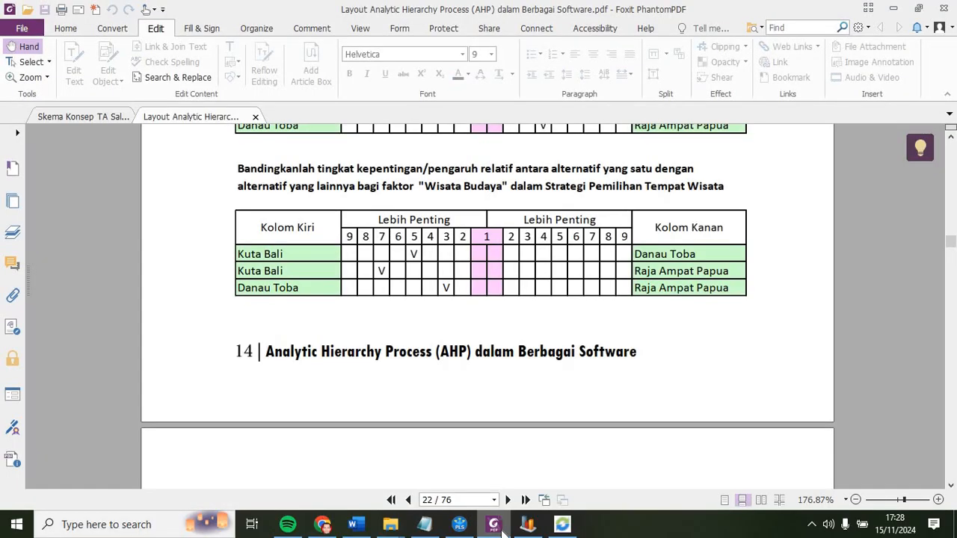
pyautogui.click(505, 531)
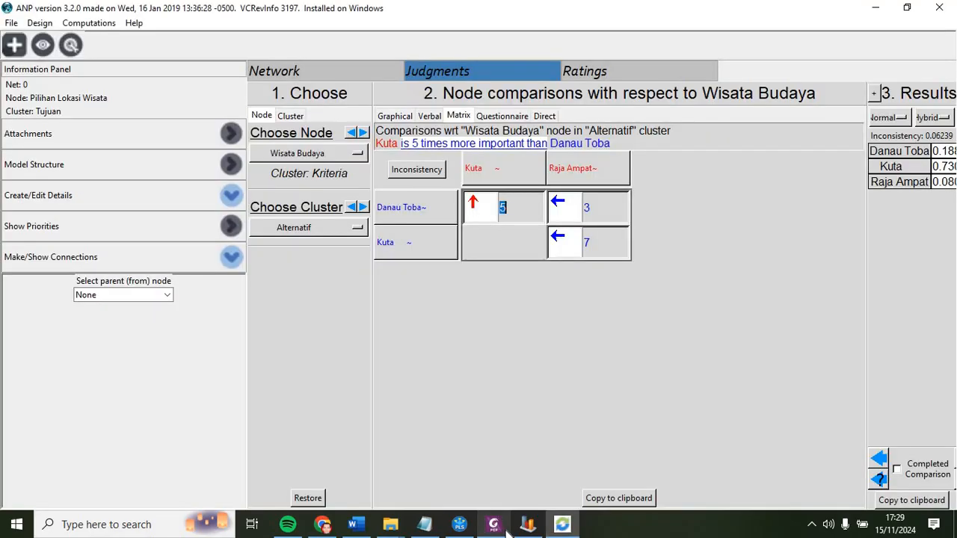
pyautogui.click(507, 532)
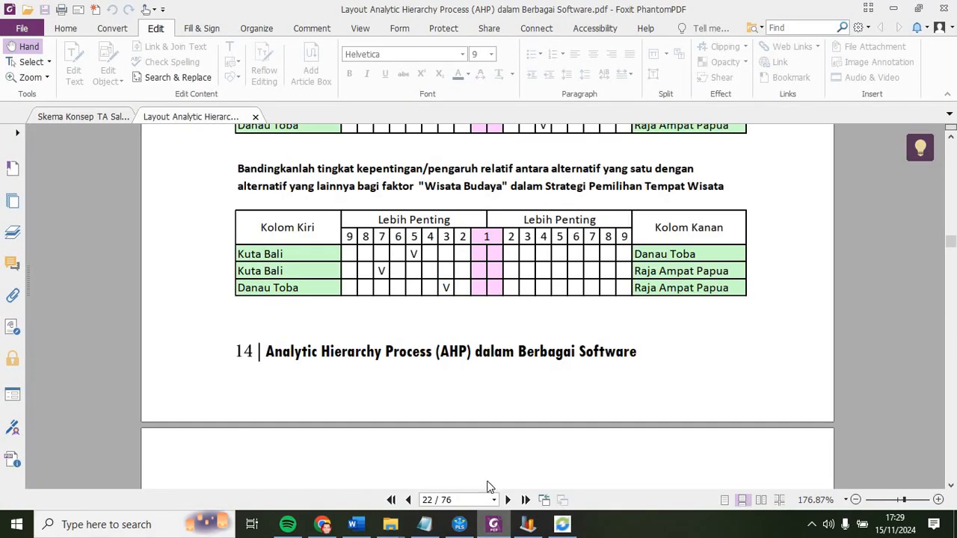
pyautogui.hotkey('alt', 'Tab')
pyautogui.click(502, 207)
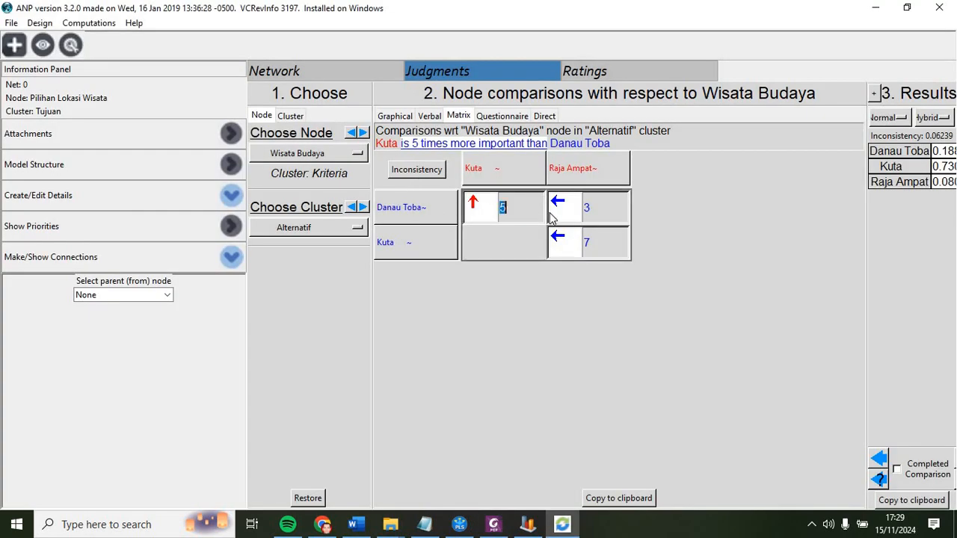
# Step: Switch to the Wisata Alam node's questionnaire and rate Danau Toba 5 over Kuta, following the PDF's Wisata Alam table
pyautogui.click(351, 133)
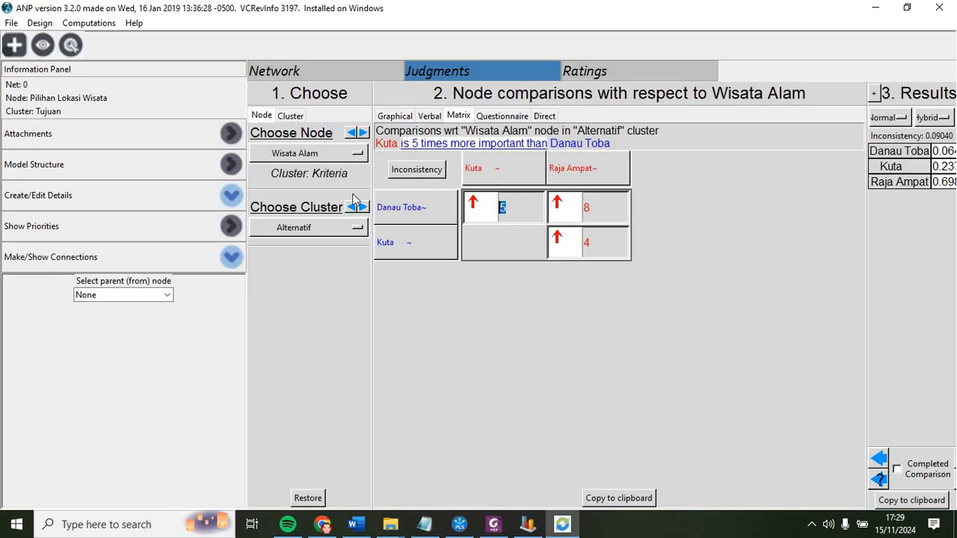
pyautogui.click(487, 116)
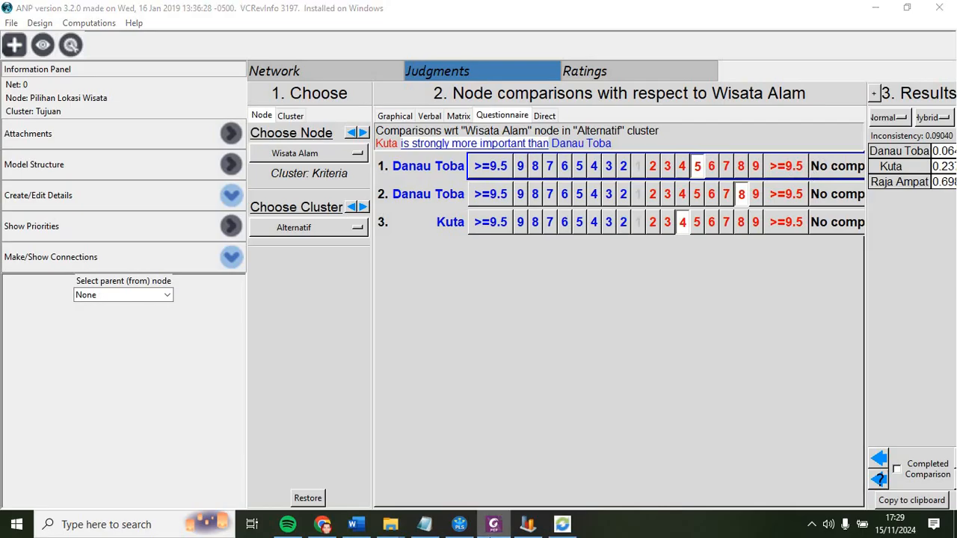
pyautogui.click(492, 526)
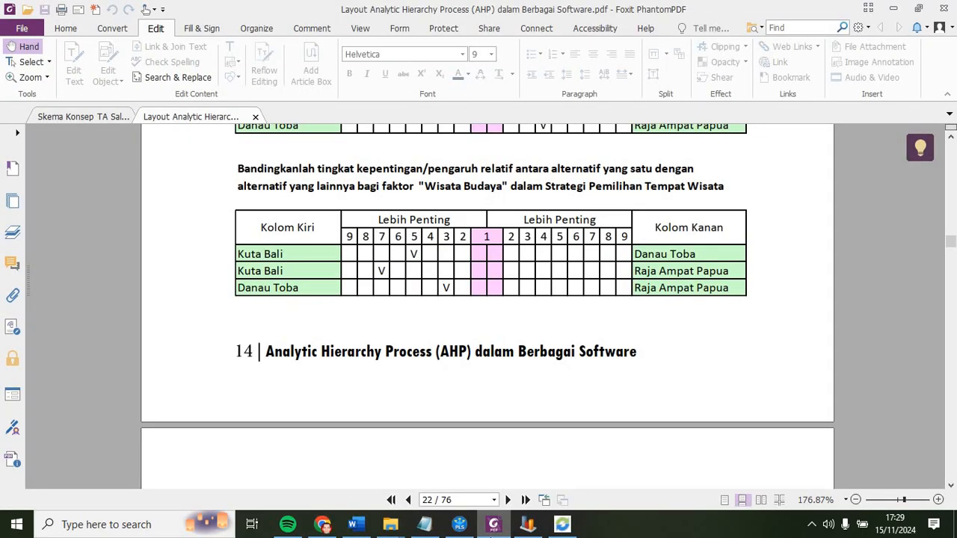
pyautogui.scroll(3, 935, 138)
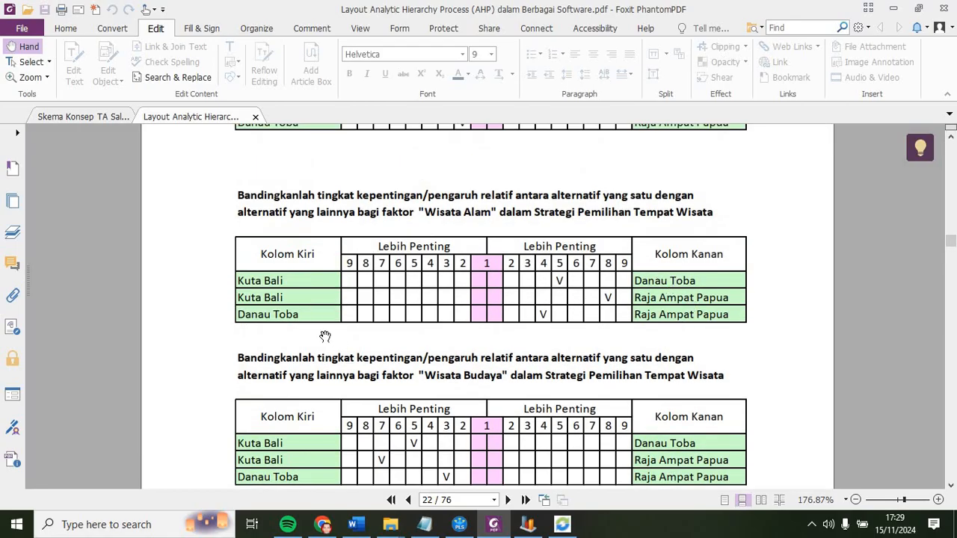
pyautogui.click(495, 527)
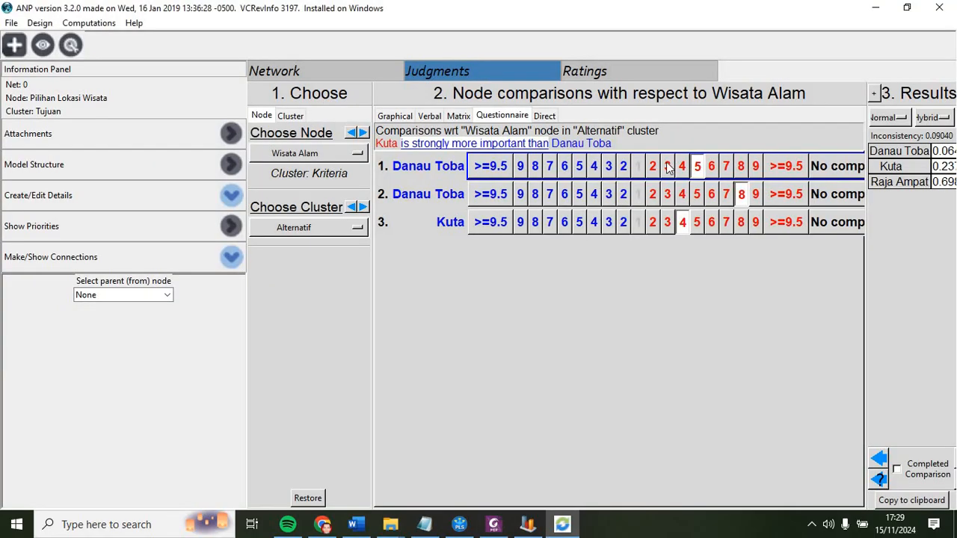
pyautogui.click(683, 167)
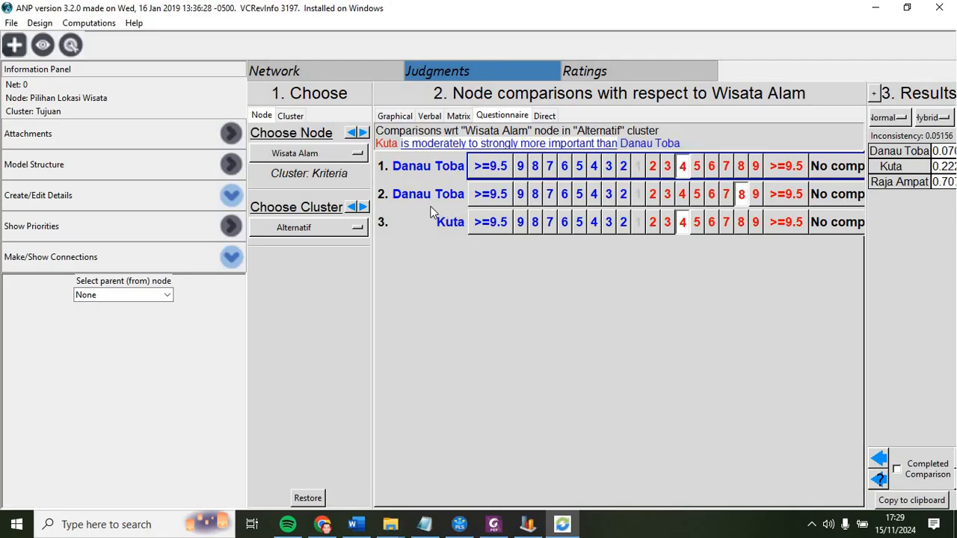
pyautogui.moveTo(493, 525)
pyautogui.click(478, 499)
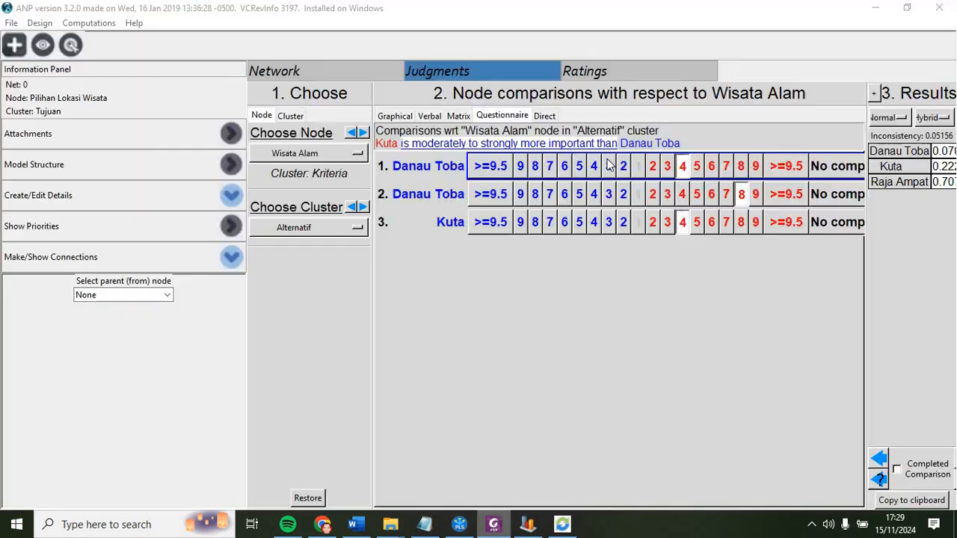
pyautogui.click(493, 525)
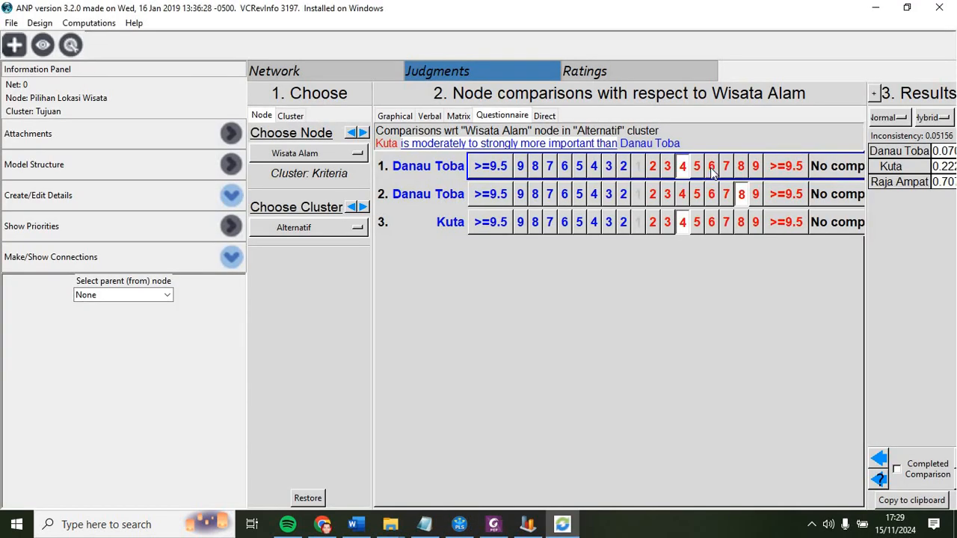
pyautogui.click(579, 166)
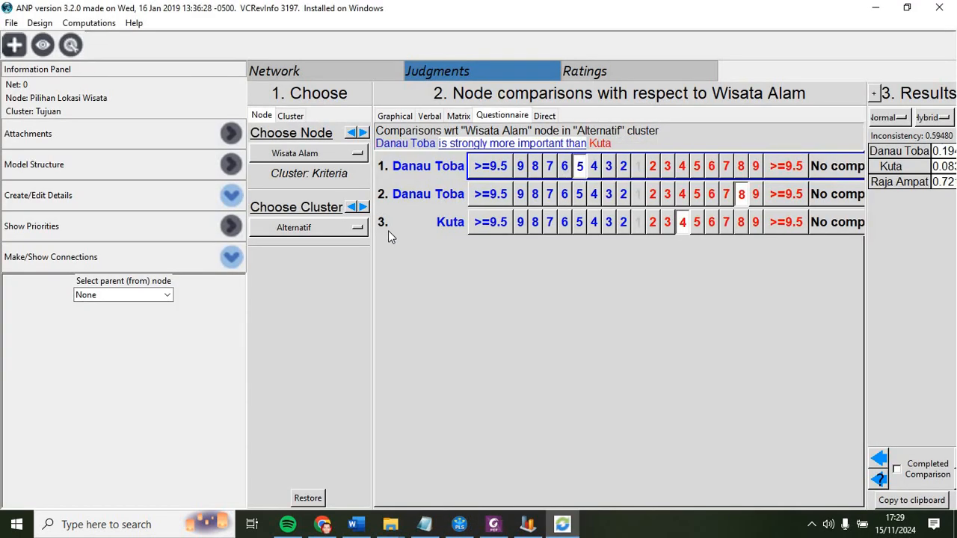
# Step: Rate Raja Ampat 4 over Danau Toba and Raja Ampat 8 over Kuta for Wisata Alam, then review the matrix
pyautogui.click(494, 524)
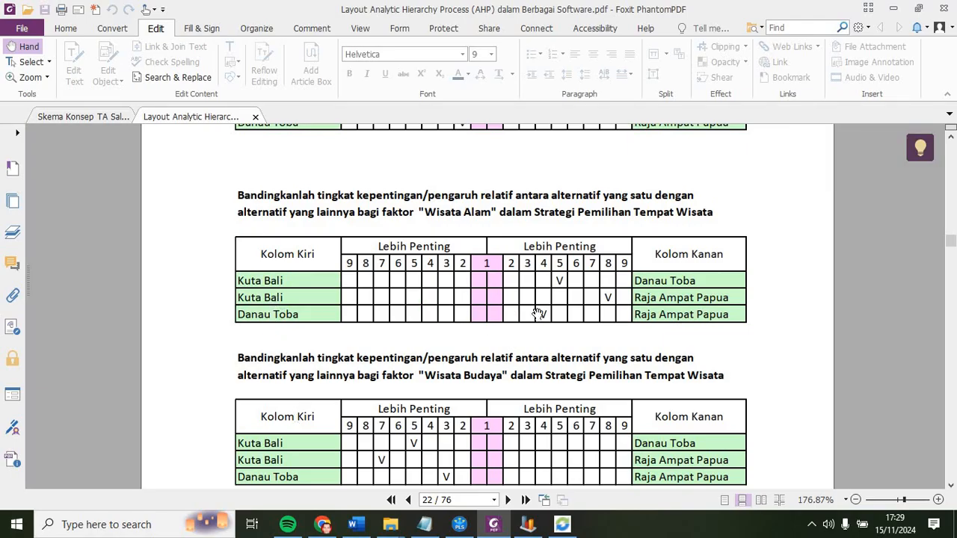
pyautogui.click(562, 525)
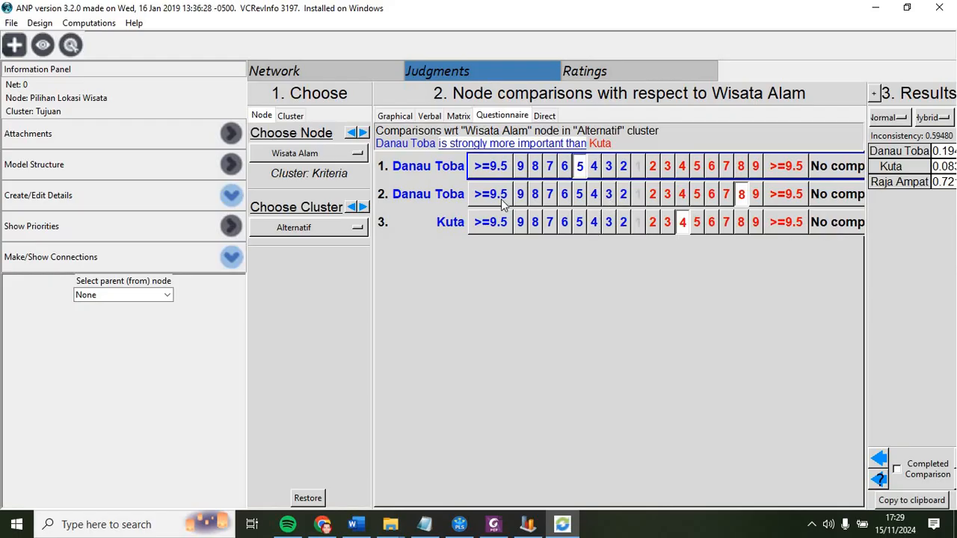
pyautogui.click(682, 195)
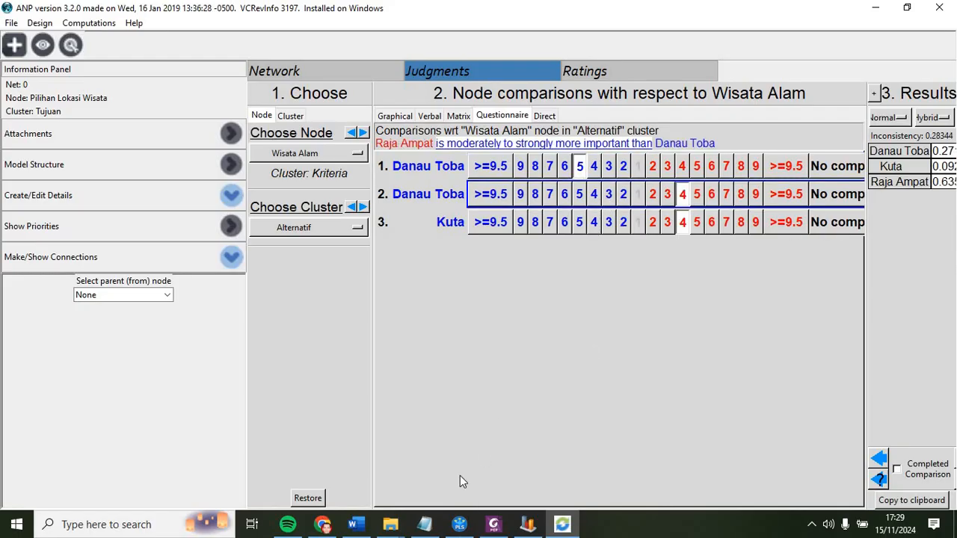
pyautogui.hotkey('alt', 'Tab')
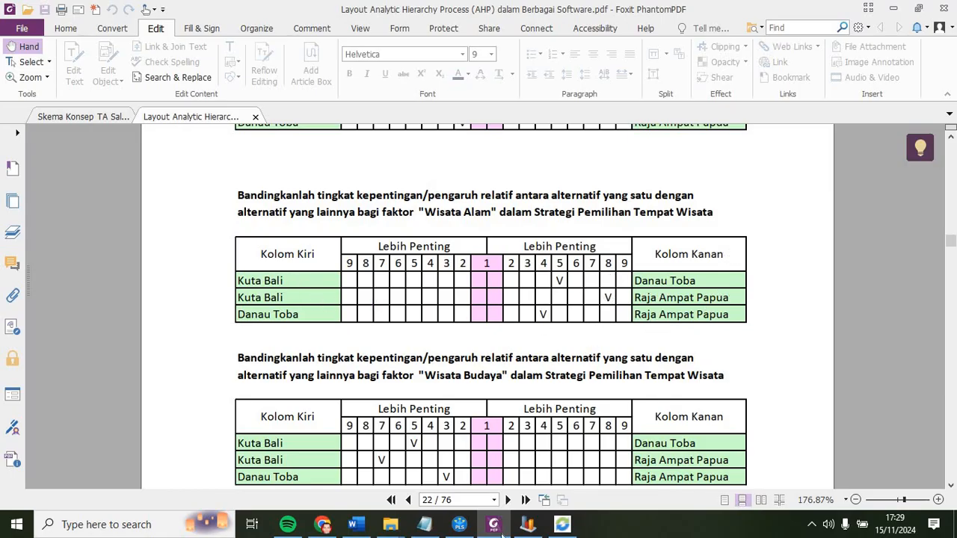
pyautogui.hotkey('alt', 'Tab')
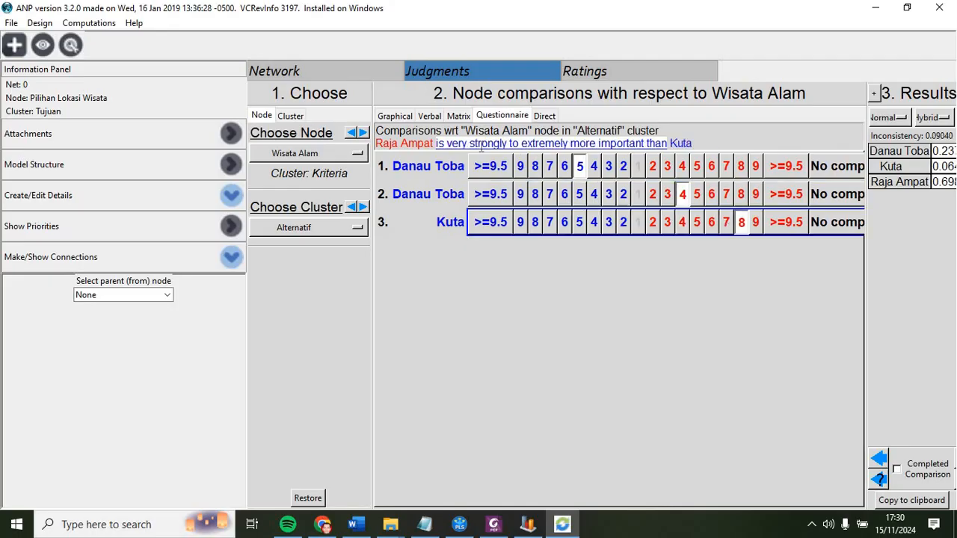
pyautogui.click(458, 116)
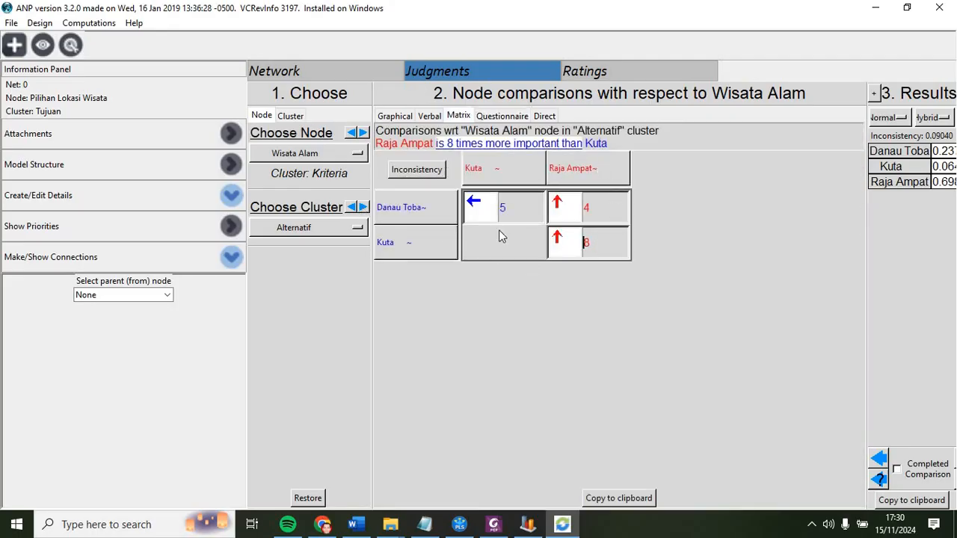
# Step: Move to the Biaya node's questionnaire and rate Kuta 5 over Danau Toba, following the PDF's Biaya table
pyautogui.click(350, 133)
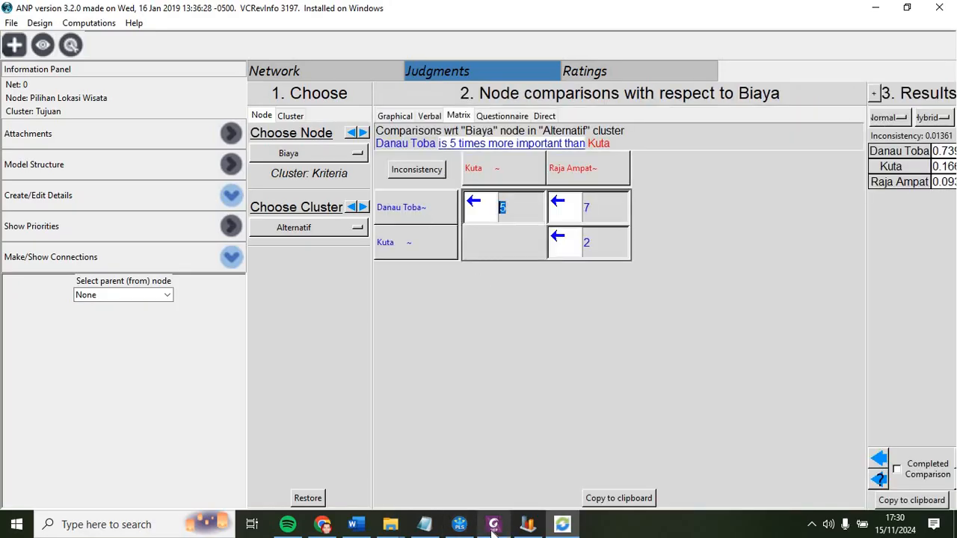
pyautogui.click(490, 117)
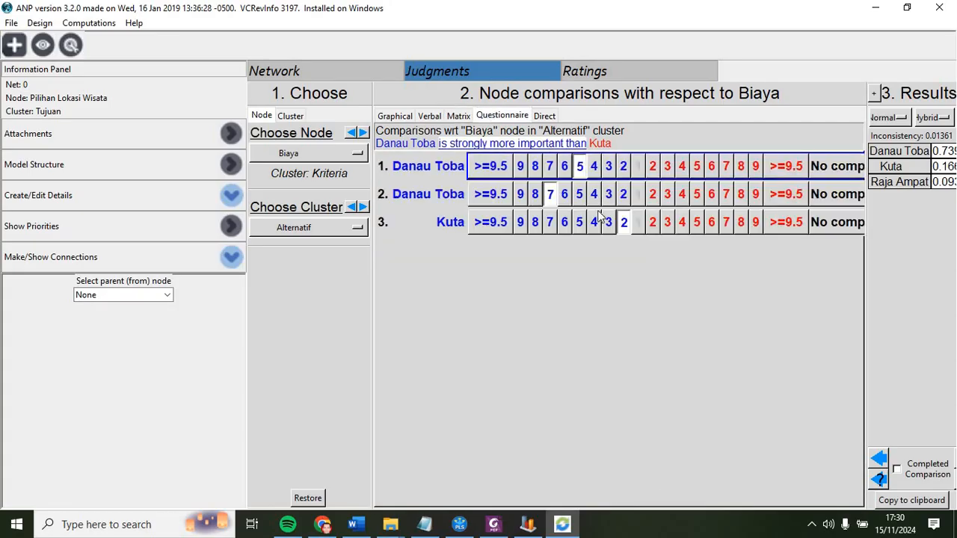
pyautogui.click(492, 524)
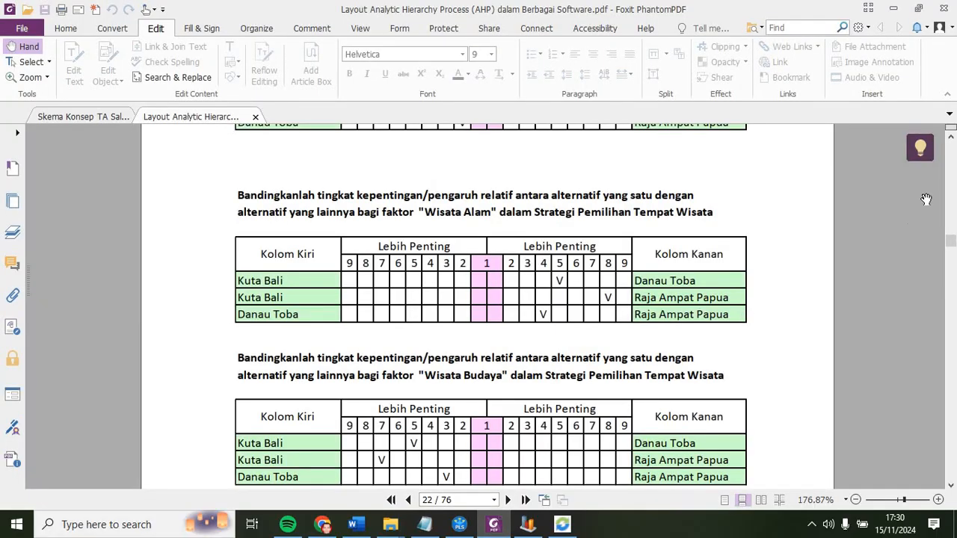
pyautogui.click(952, 140)
pyautogui.scroll(5, 803, 164)
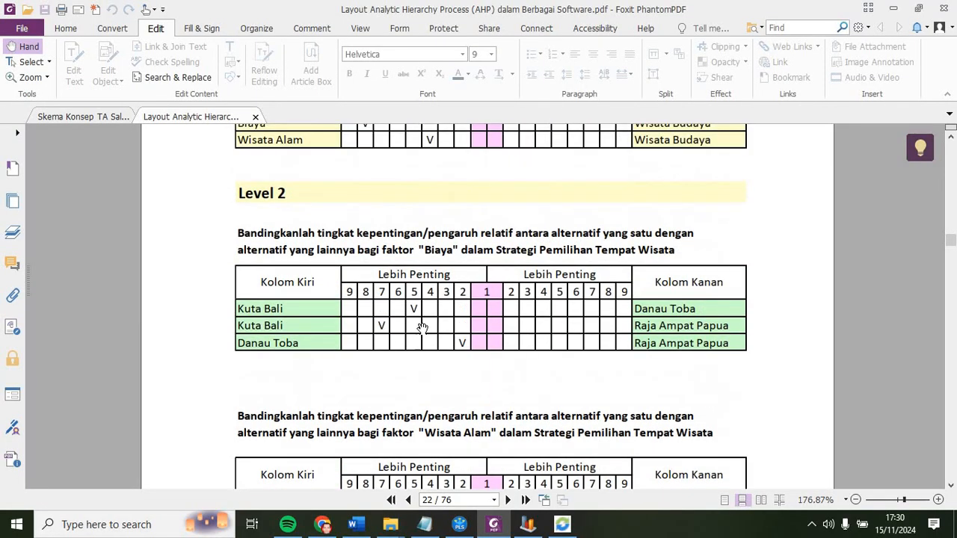
pyautogui.hotkey('alt', 'Tab')
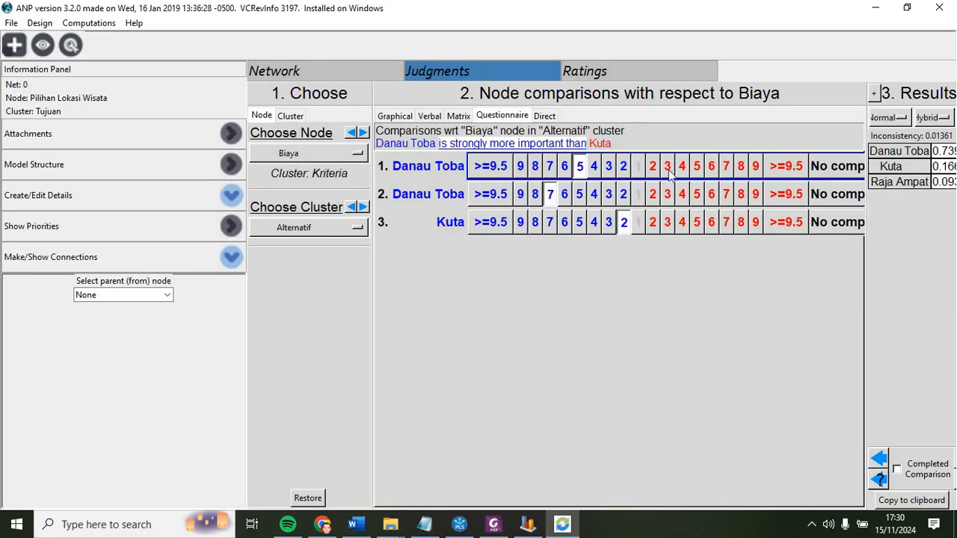
pyautogui.click(697, 166)
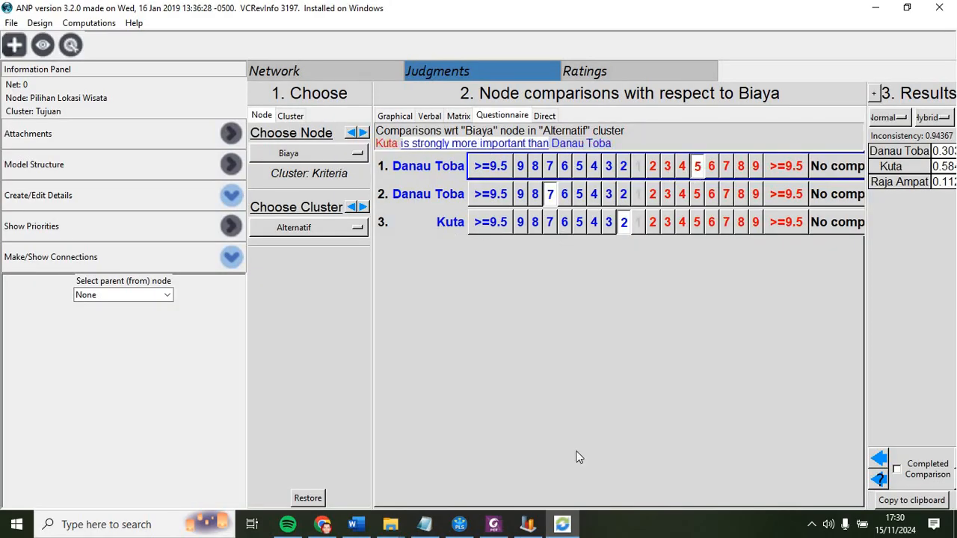
# Step: Rate Danau Toba 2 over Raja Ampat and Kuta 7 over Raja Ampat for Biaya, checking the PDF
pyautogui.hotkey('alt', 'Tab')
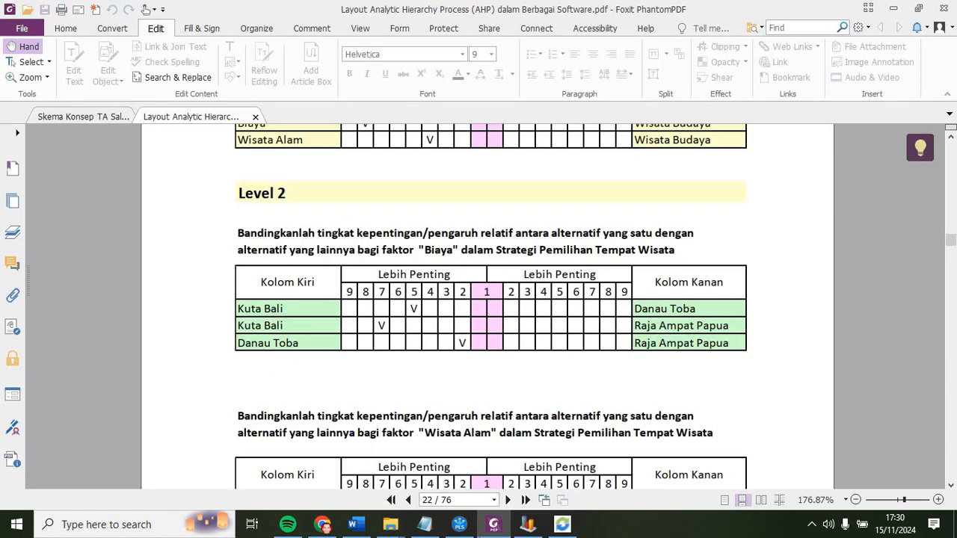
pyautogui.hotkey('alt', 'Tab')
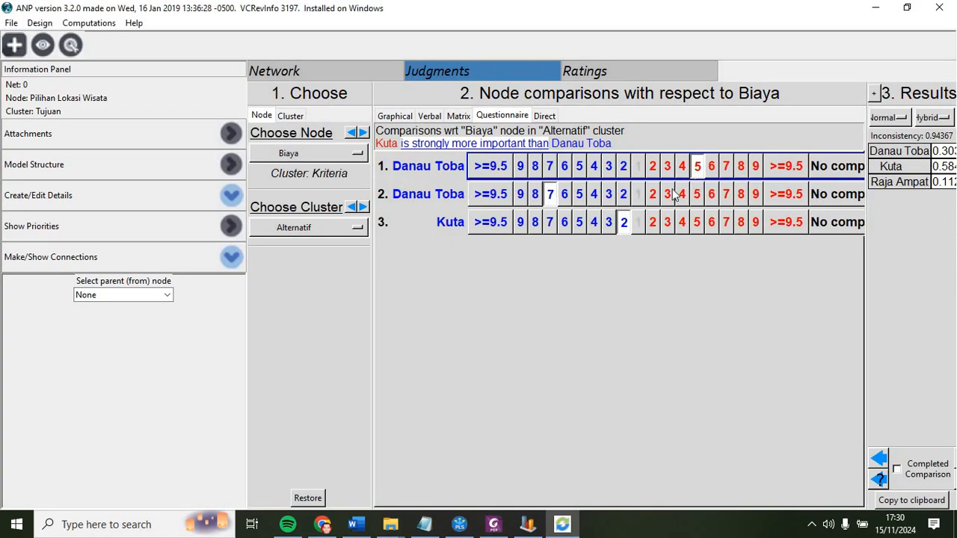
pyautogui.click(623, 193)
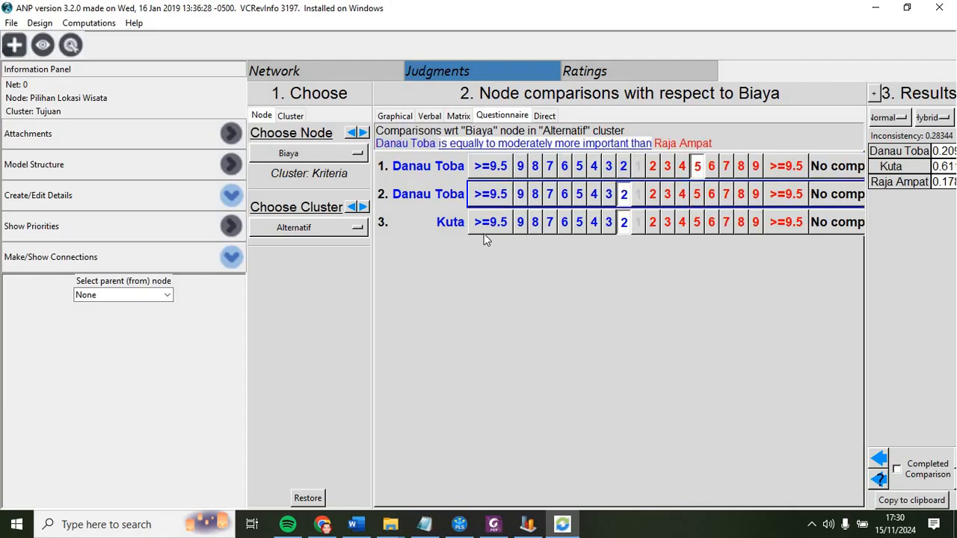
pyautogui.click(494, 525)
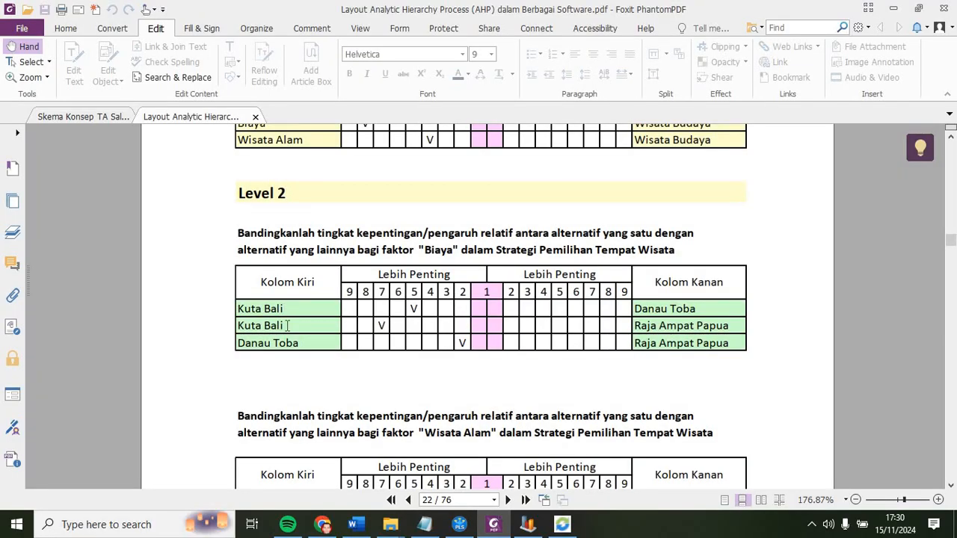
pyautogui.hotkey('alt', 'Tab')
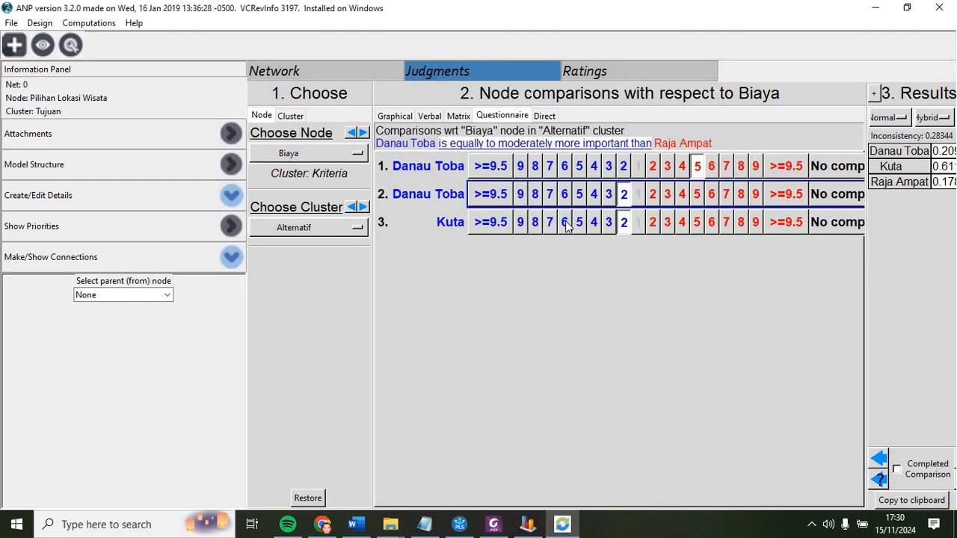
pyautogui.click(551, 224)
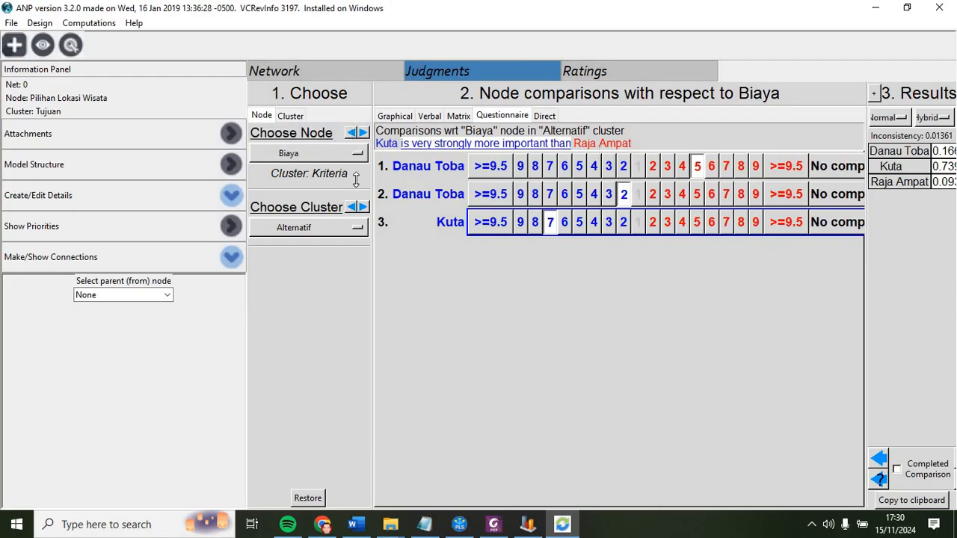
# Step: Return to the Pilihan Lokasi Wisata node's comparisons and scroll the PDF to the priorities results section
pyautogui.click(350, 133)
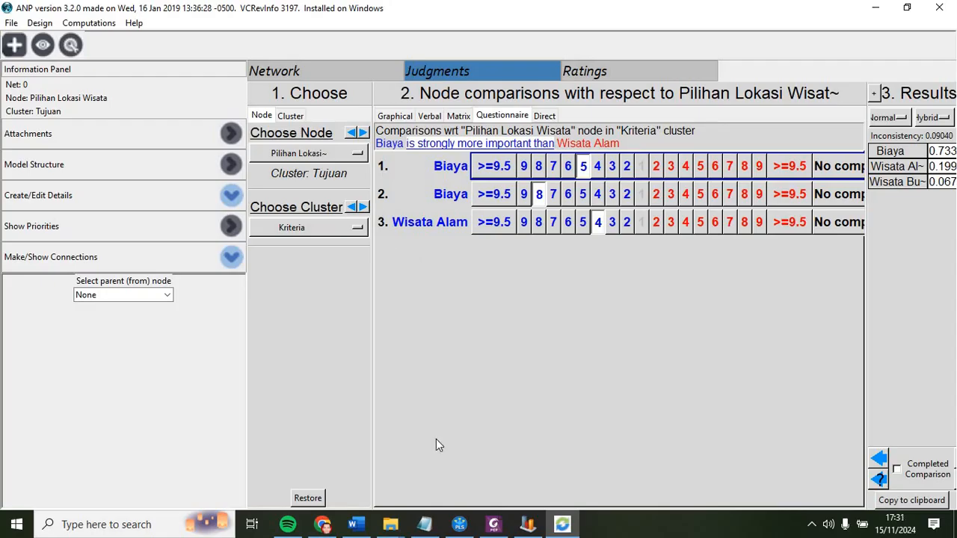
pyautogui.click(493, 524)
pyautogui.moveTo(951, 240); pyautogui.dragTo(952, 348)
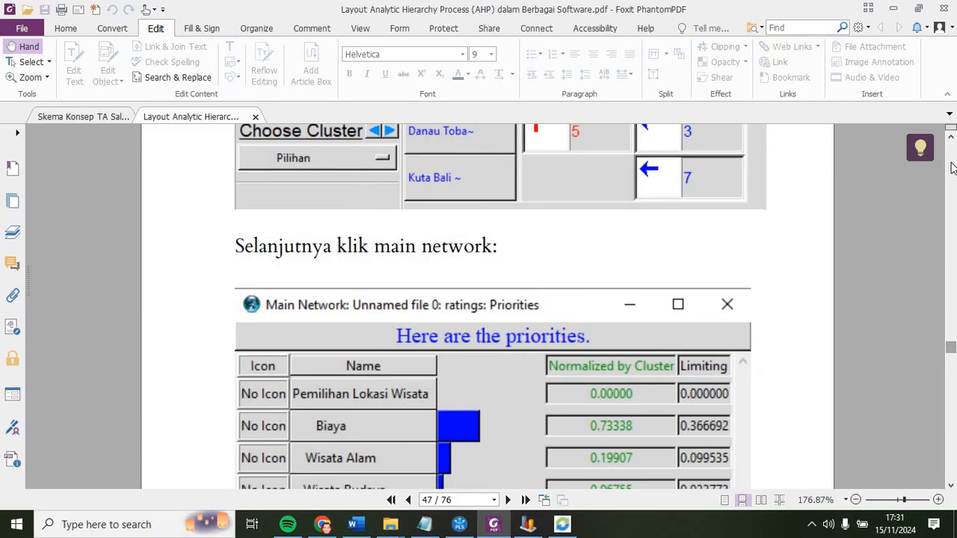
# Step: Switch back to the SuperDecisions model and open its network view
pyautogui.scroll(3, 942, 146)
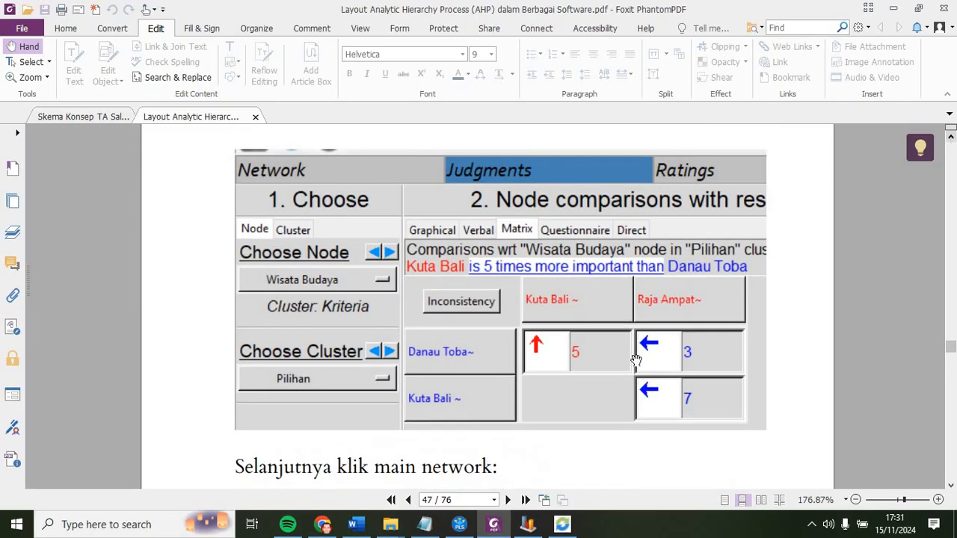
pyautogui.click(562, 524)
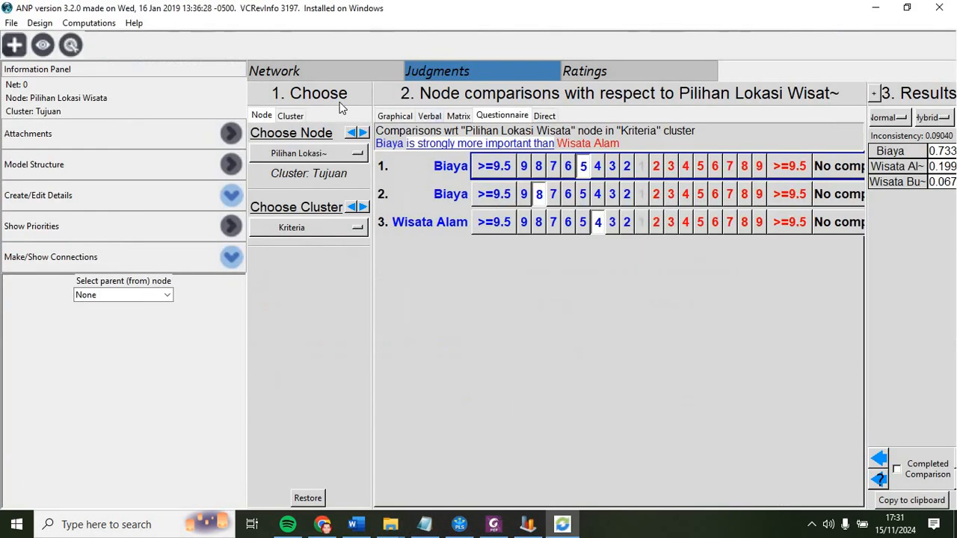
pyautogui.click(328, 75)
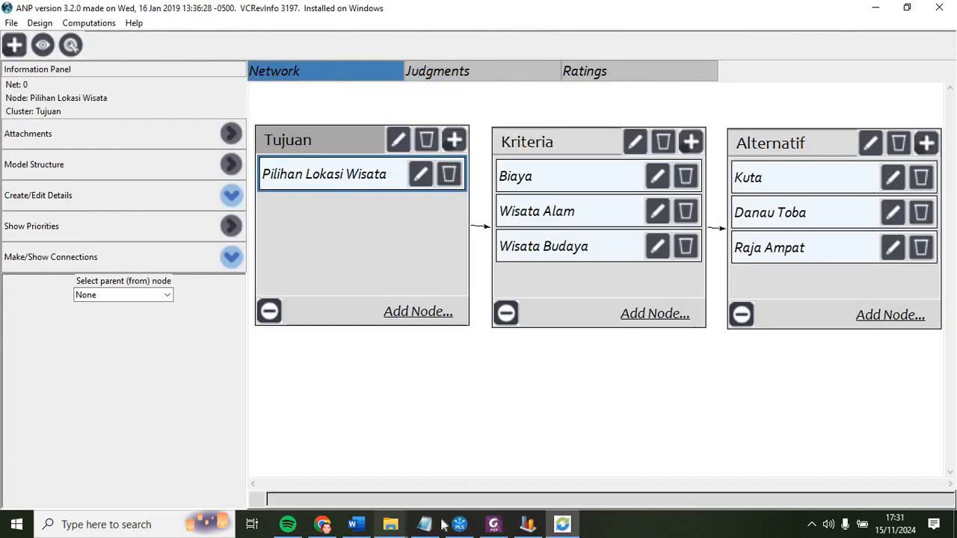
# Step: Scroll through the PDF's priorities table for the criteria and alternatives, then return to the model
pyautogui.click(492, 524)
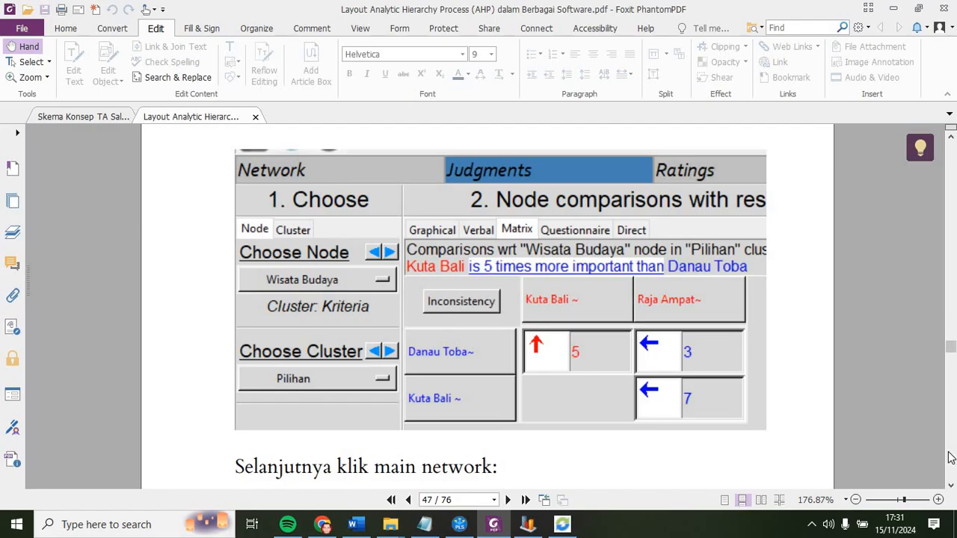
pyautogui.click(952, 485)
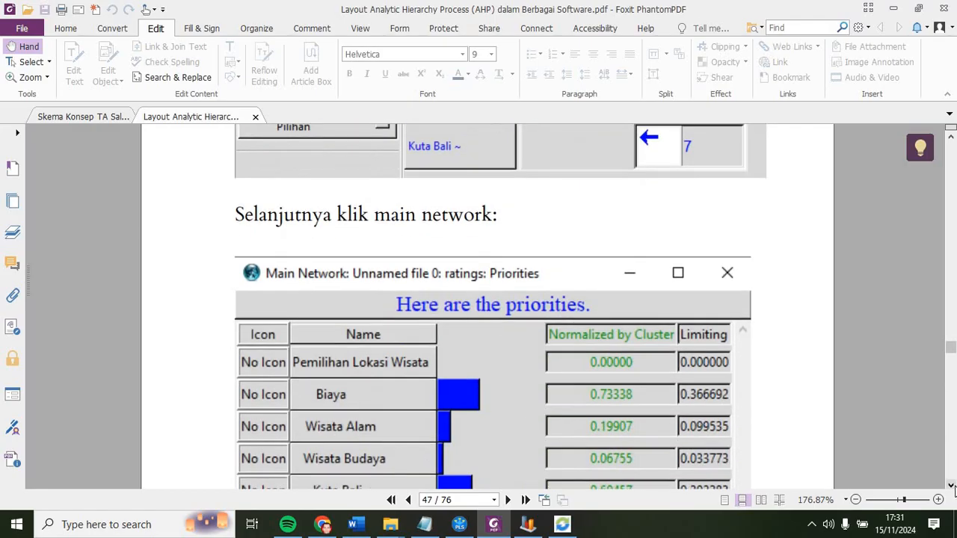
pyautogui.click(952, 485)
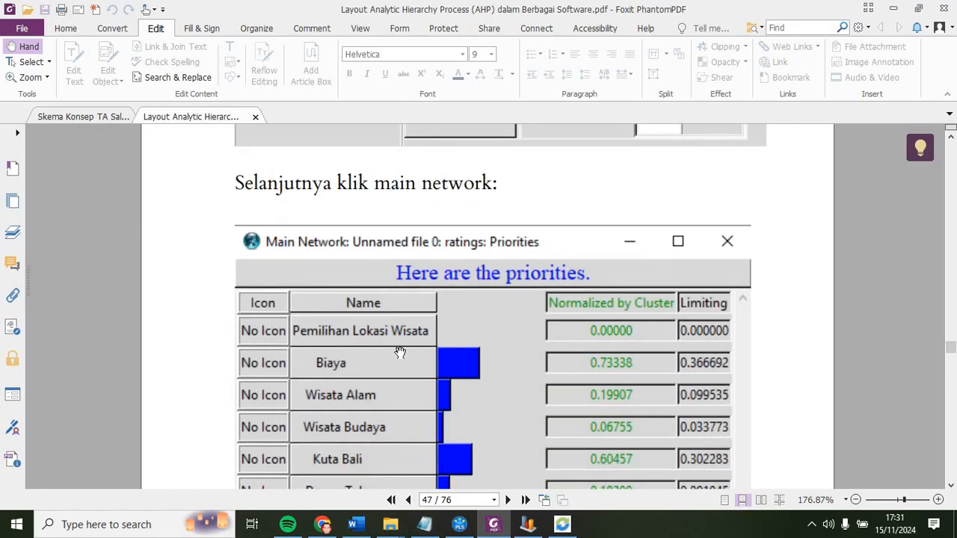
pyautogui.hotkey('alt', 'Tab')
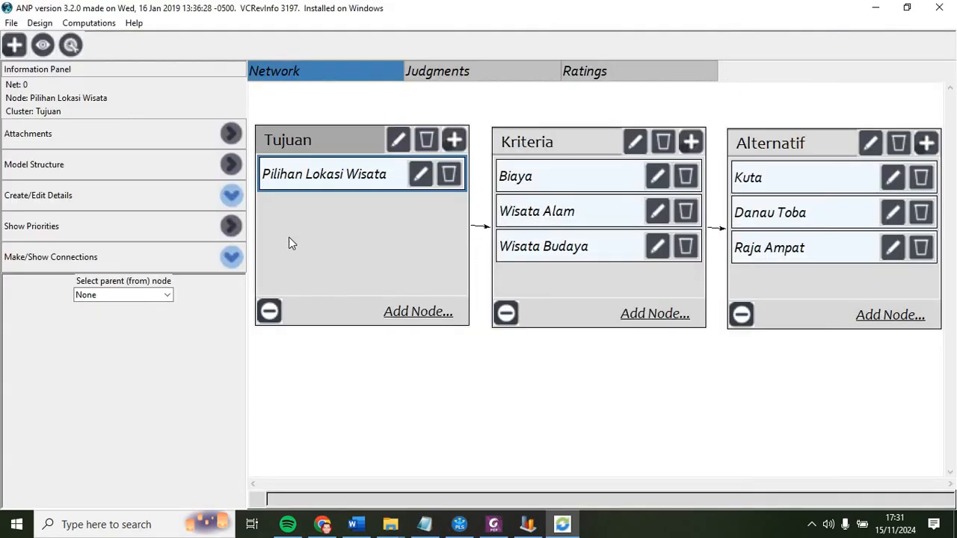
# Step: Open the Ratings view of the model and return to the network view
pyautogui.click(85, 24)
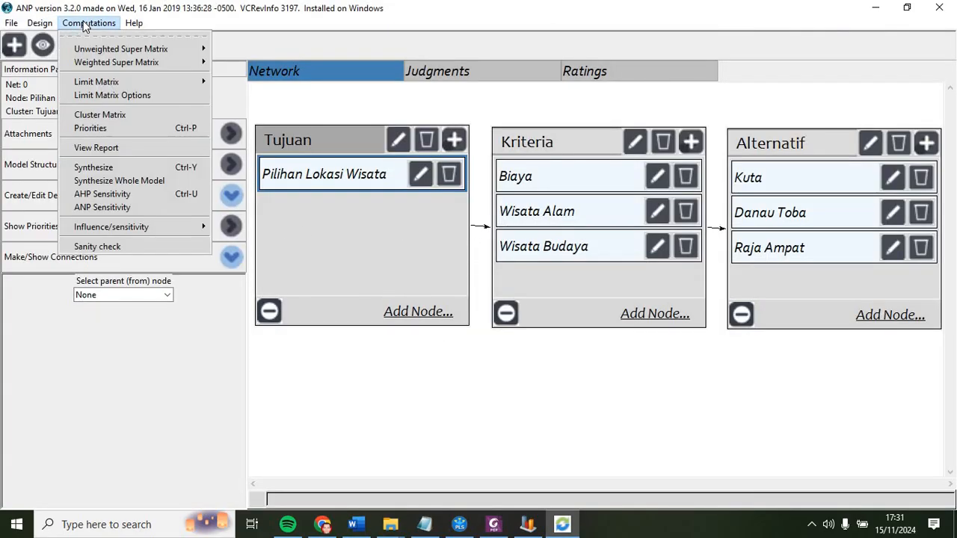
pyautogui.click(588, 69)
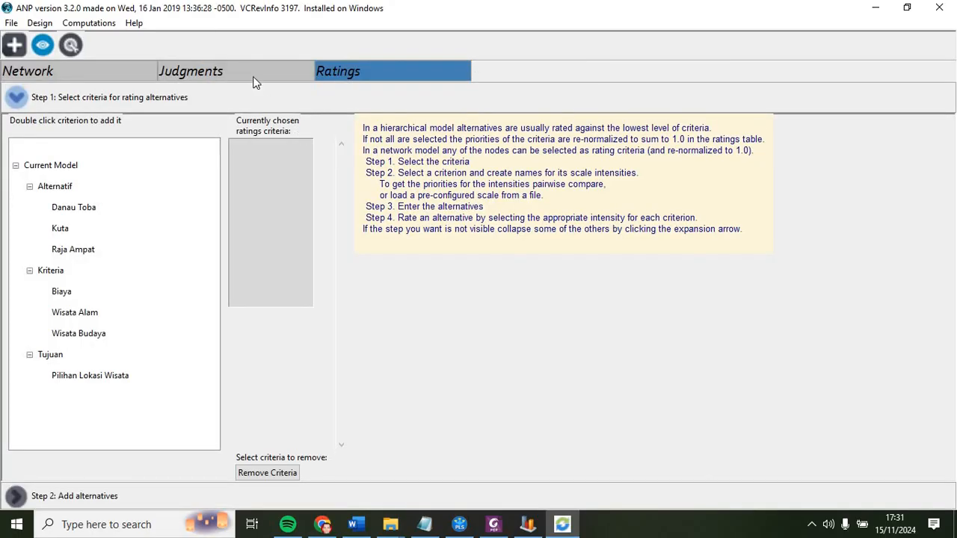
pyautogui.click(43, 72)
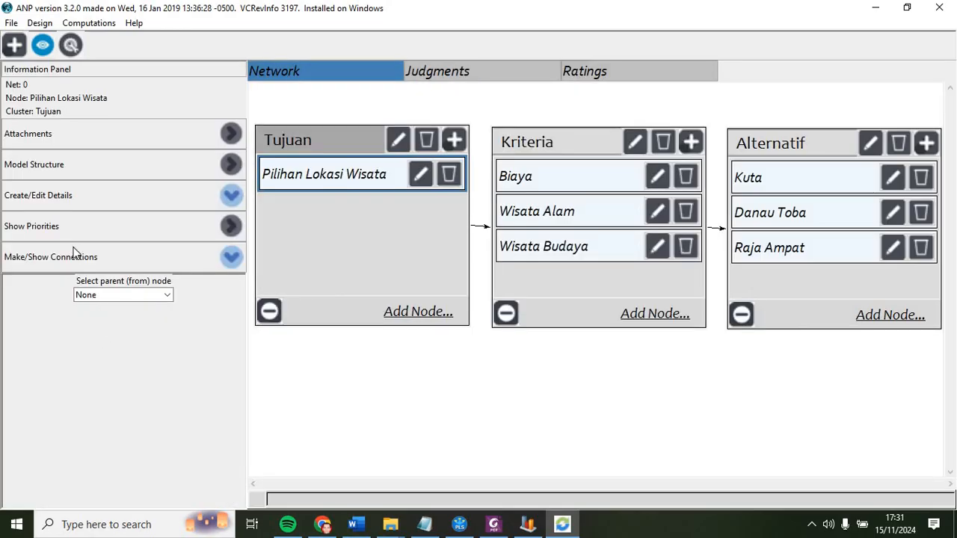
# Step: Review the PDF's priorities results table again and switch back to the model
pyautogui.click(494, 526)
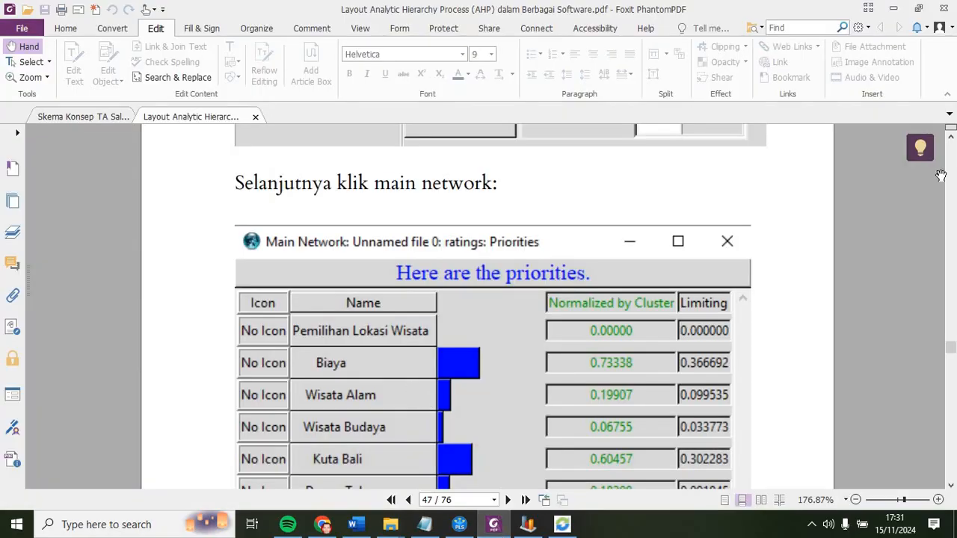
pyautogui.click(951, 136)
pyautogui.click(951, 136)
pyautogui.scroll(5, 951, 136)
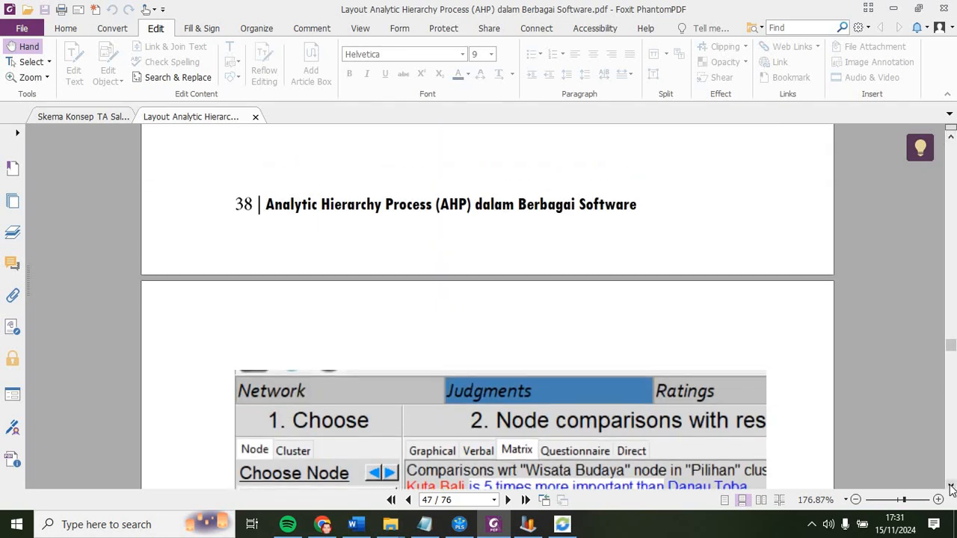
pyautogui.scroll(-6, 951, 486)
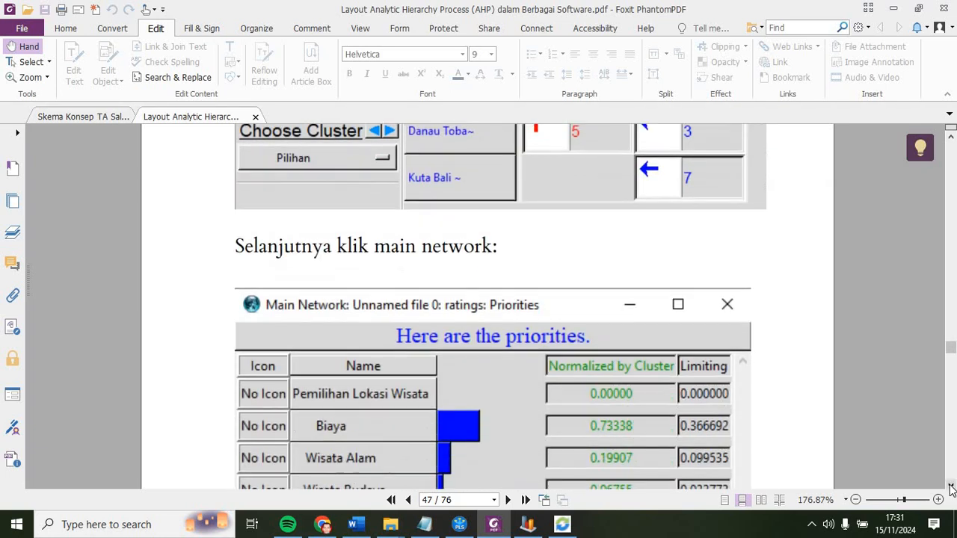
pyautogui.click(951, 485)
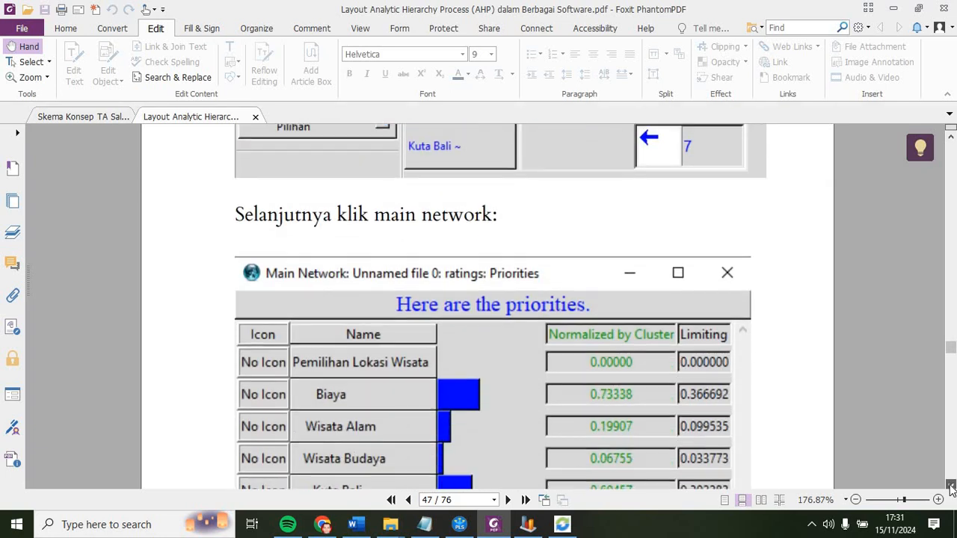
pyautogui.click(951, 485)
pyautogui.click(951, 486)
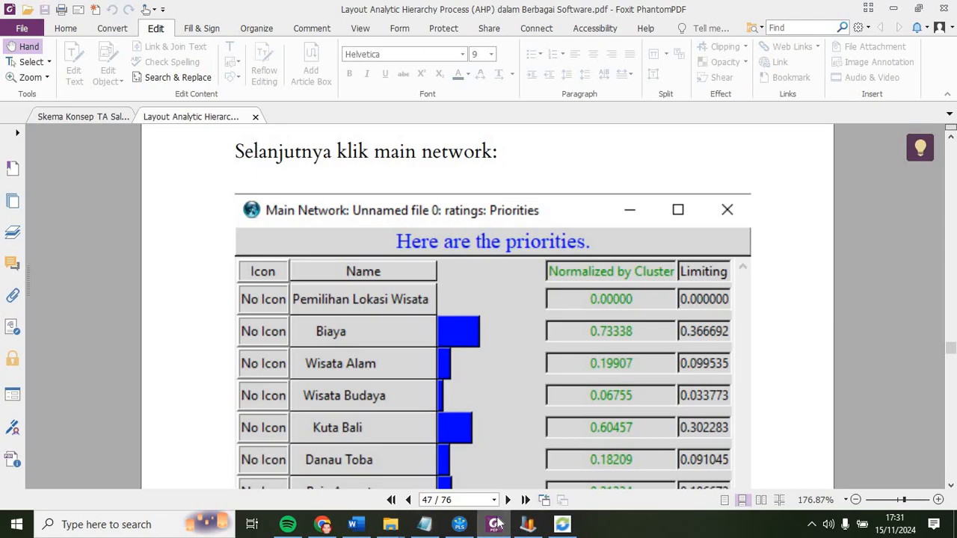
pyautogui.click(528, 523)
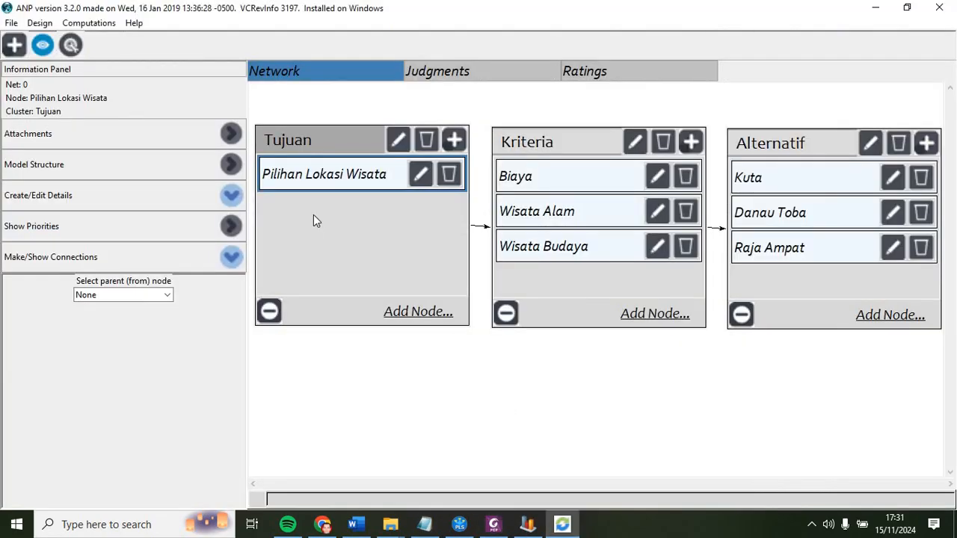
# Step: Try to synthesize the model's results and dismiss the resulting warning
pyautogui.click(91, 24)
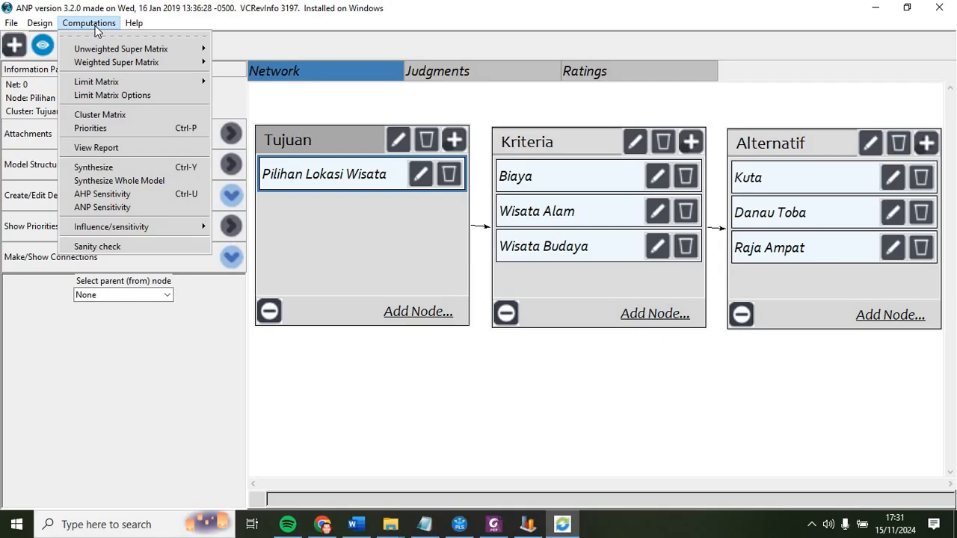
pyautogui.click(121, 173)
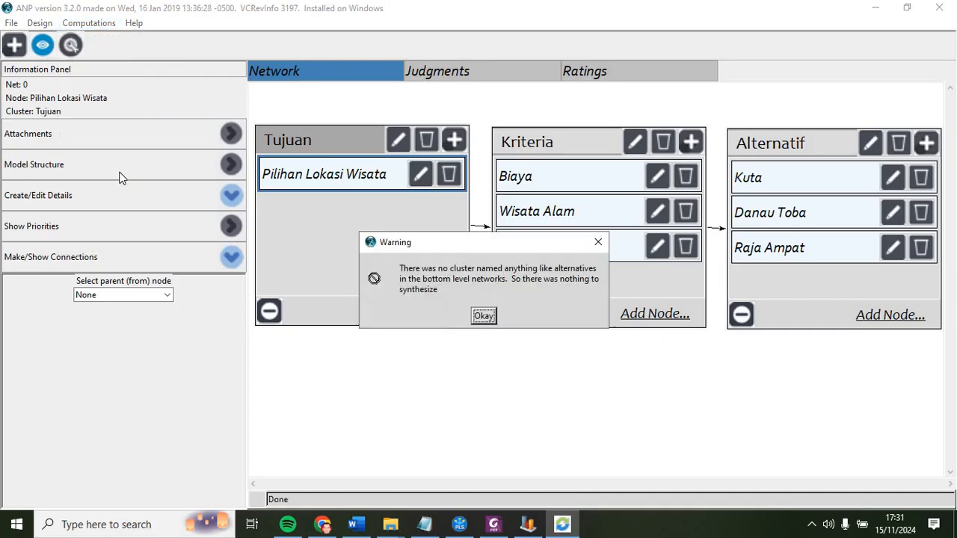
pyautogui.click(482, 317)
pyautogui.click(112, 294)
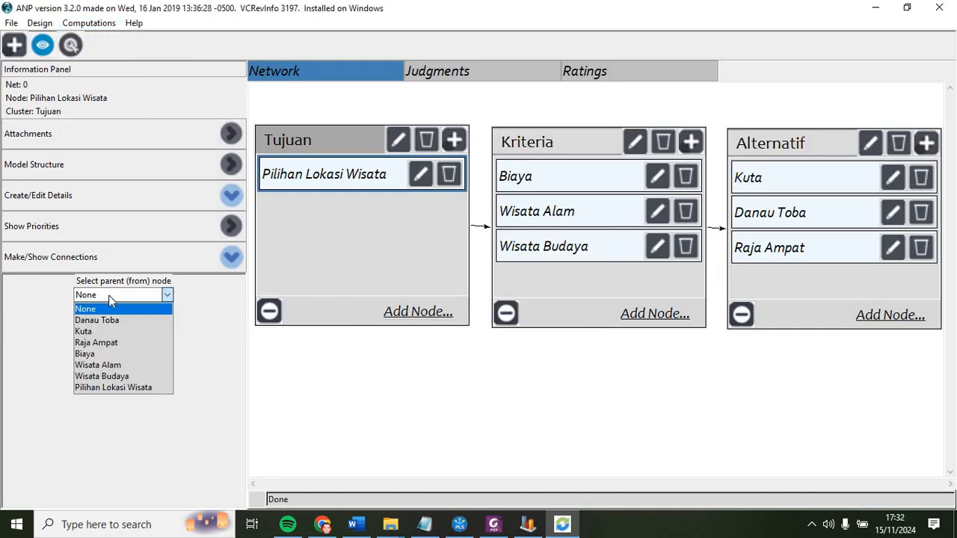
pyautogui.click(99, 281)
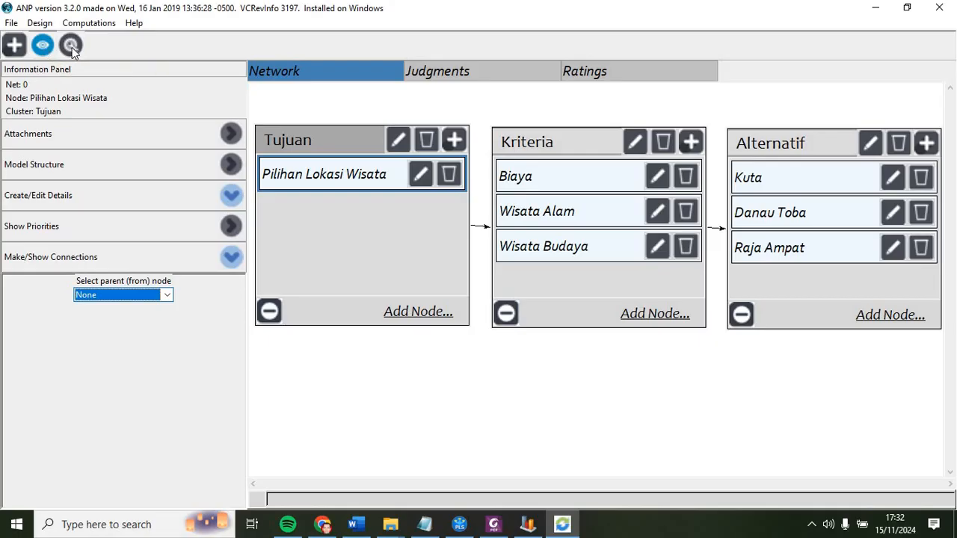
# Step: Try to open the model's report as a print preview and dismiss the error
pyautogui.click(103, 26)
pyautogui.moveTo(112, 49)
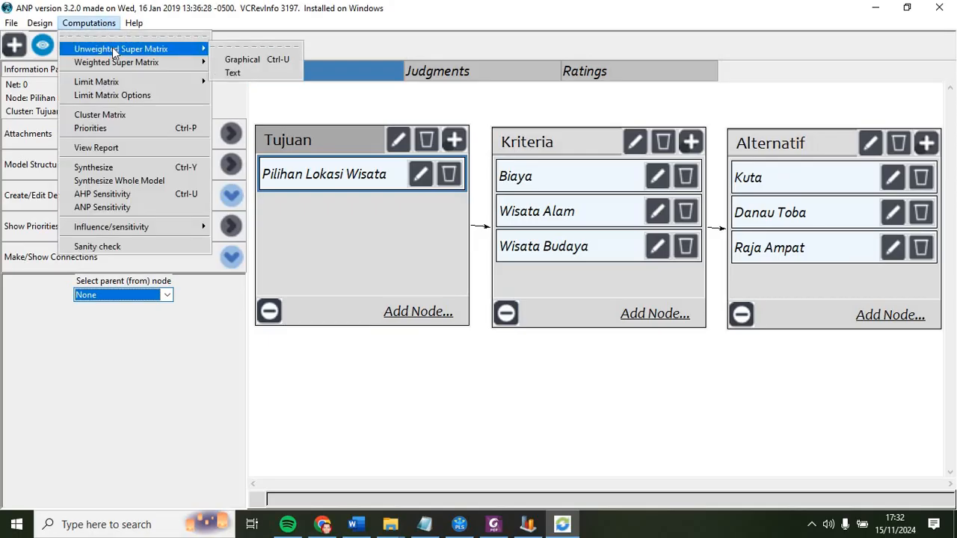
pyautogui.click(125, 147)
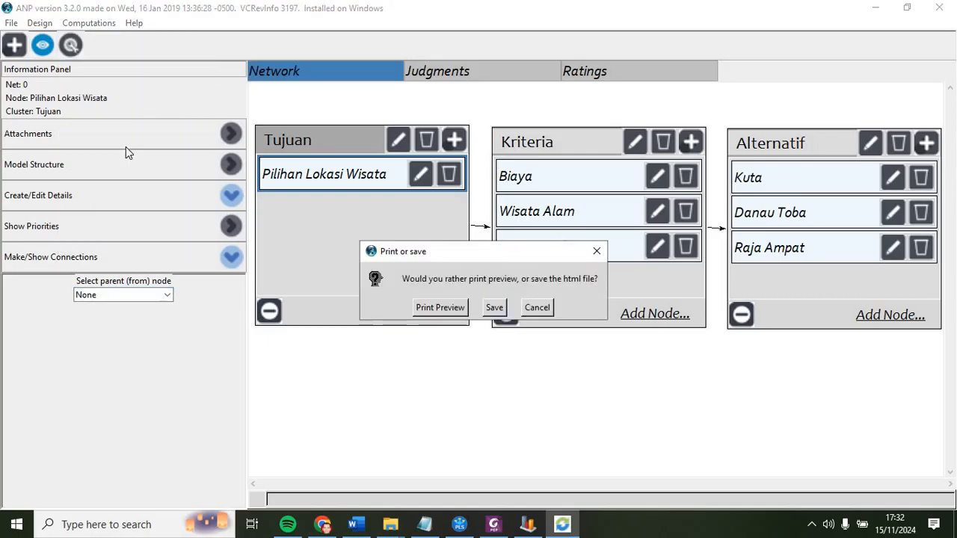
pyautogui.click(439, 307)
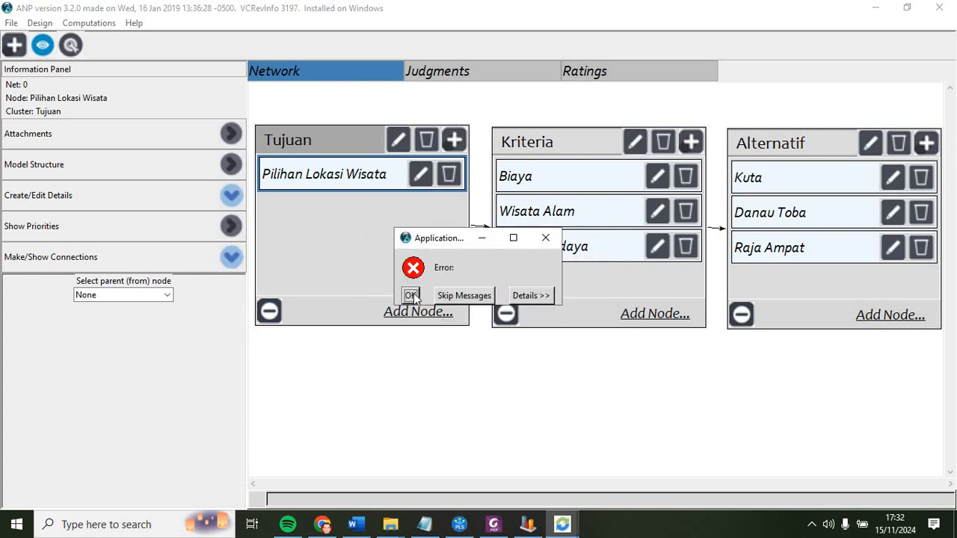
pyautogui.click(410, 296)
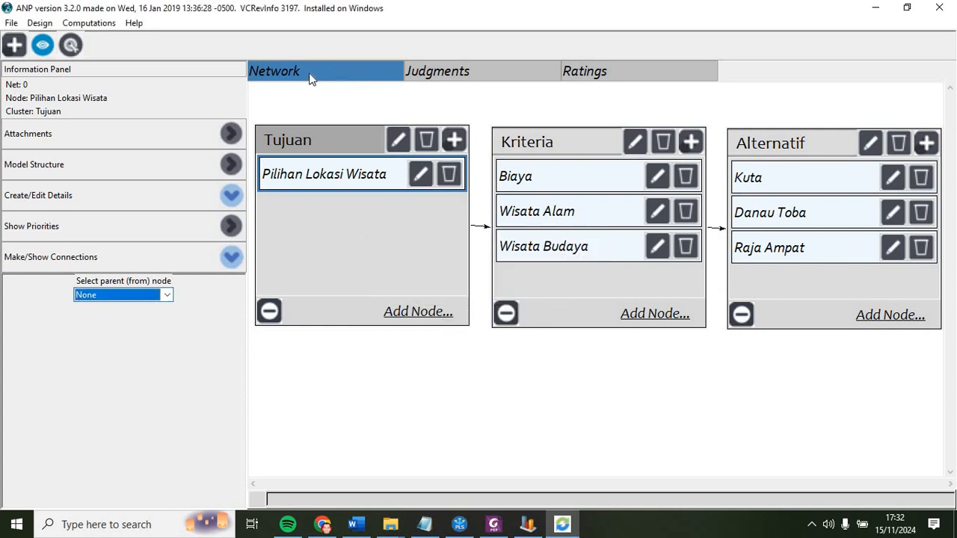
# Step: Try to run the AHP Sensitivity analysis and dismiss the error
pyautogui.click(40, 23)
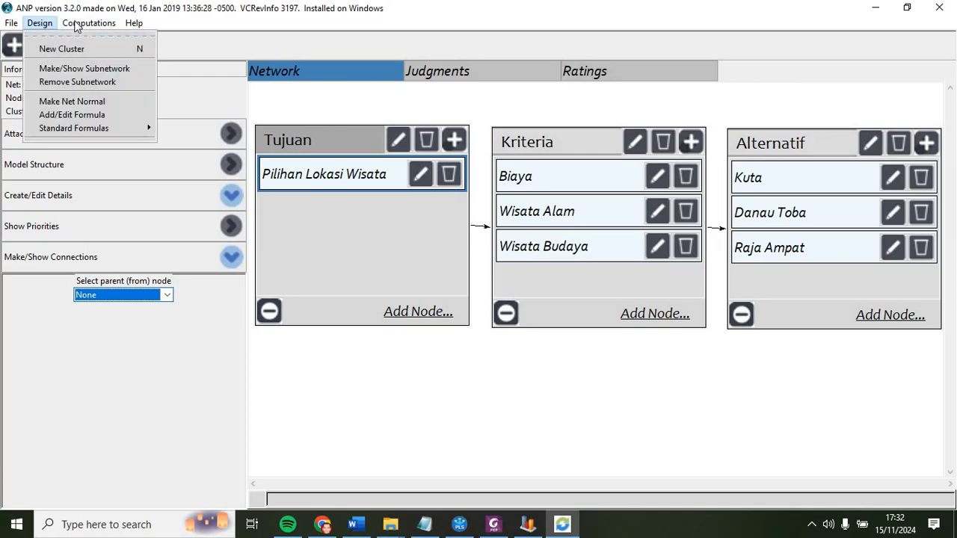
pyautogui.moveTo(79, 29)
pyautogui.moveTo(78, 54)
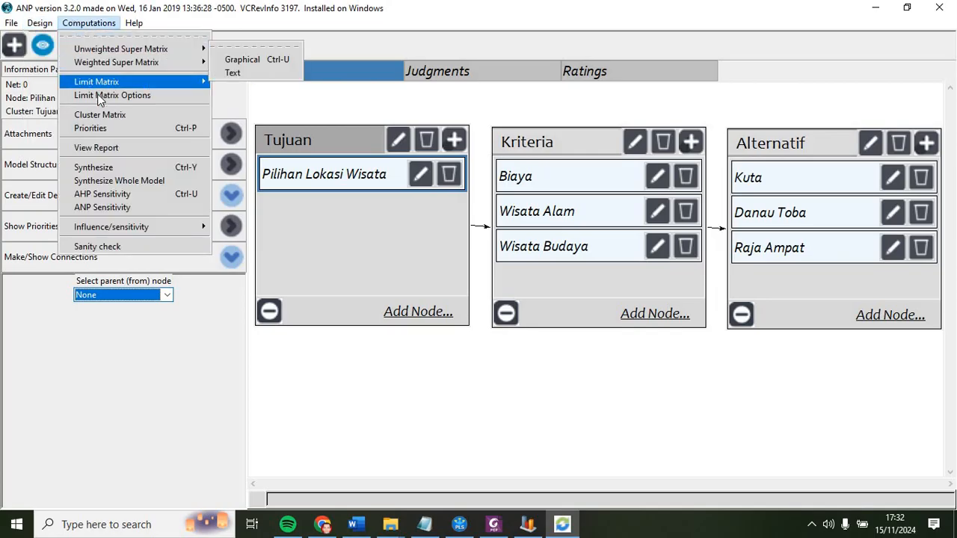
pyautogui.click(111, 195)
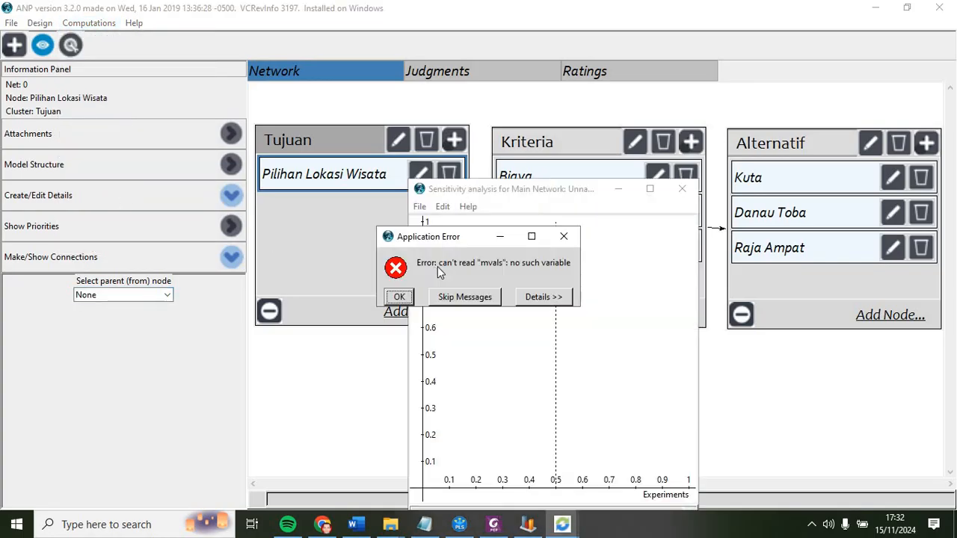
pyautogui.click(398, 297)
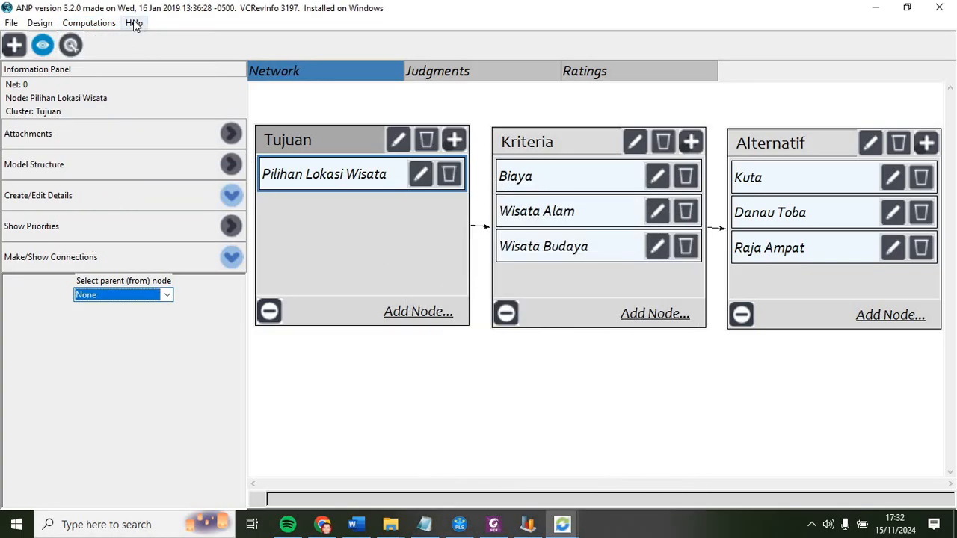
# Step: Run a sanity check on the model and close its results window
pyautogui.click(104, 24)
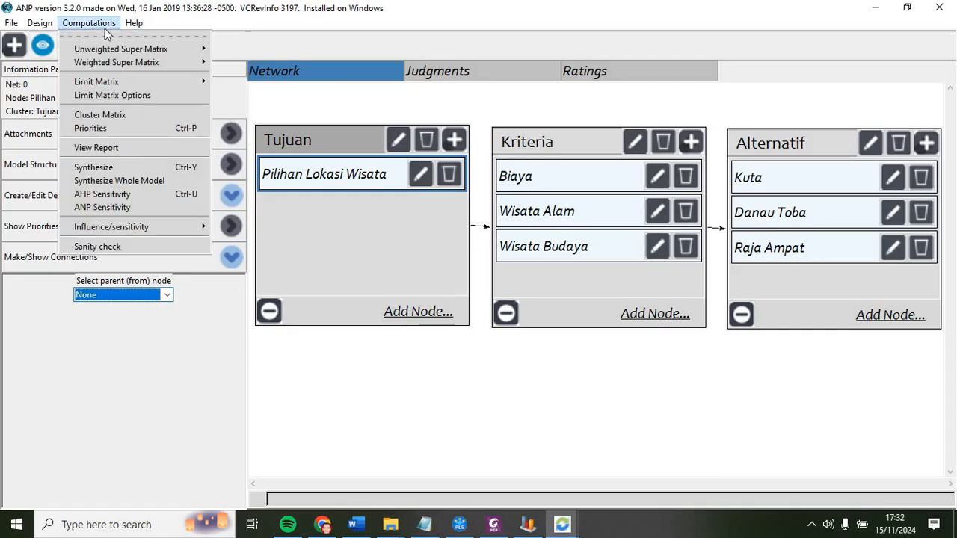
pyautogui.click(135, 246)
pyautogui.click(471, 217)
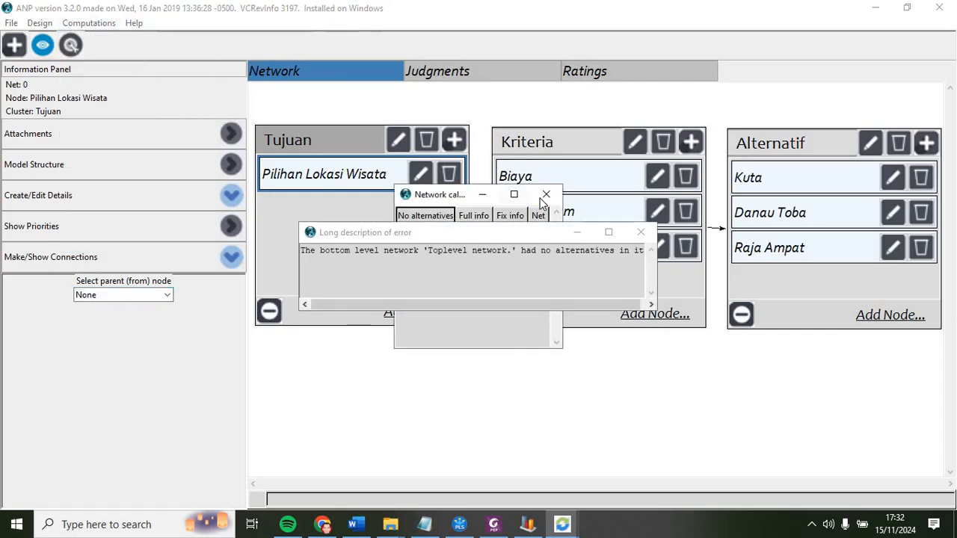
pyautogui.click(546, 195)
# Step: Try again to open the report as a print preview and skip the error messages
pyautogui.click(101, 21)
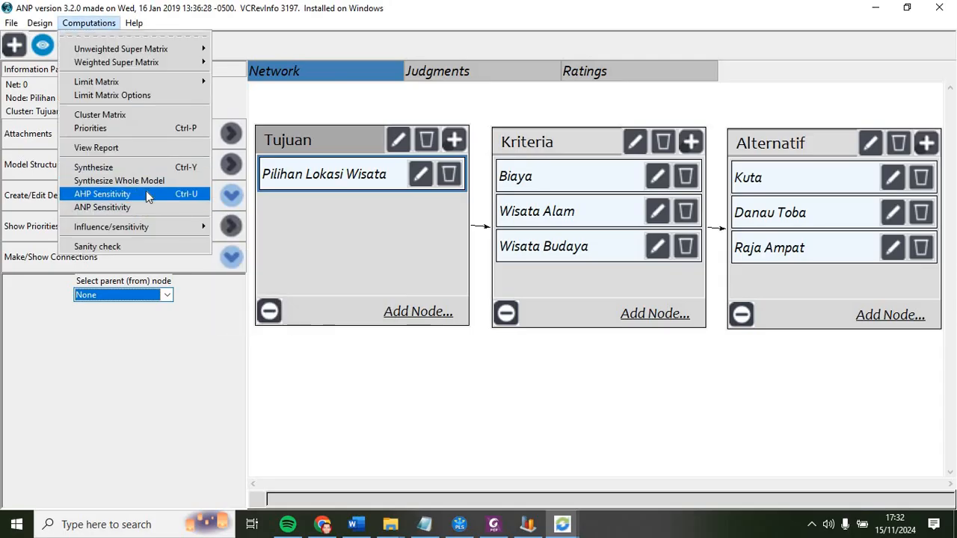
pyautogui.moveTo(149, 228)
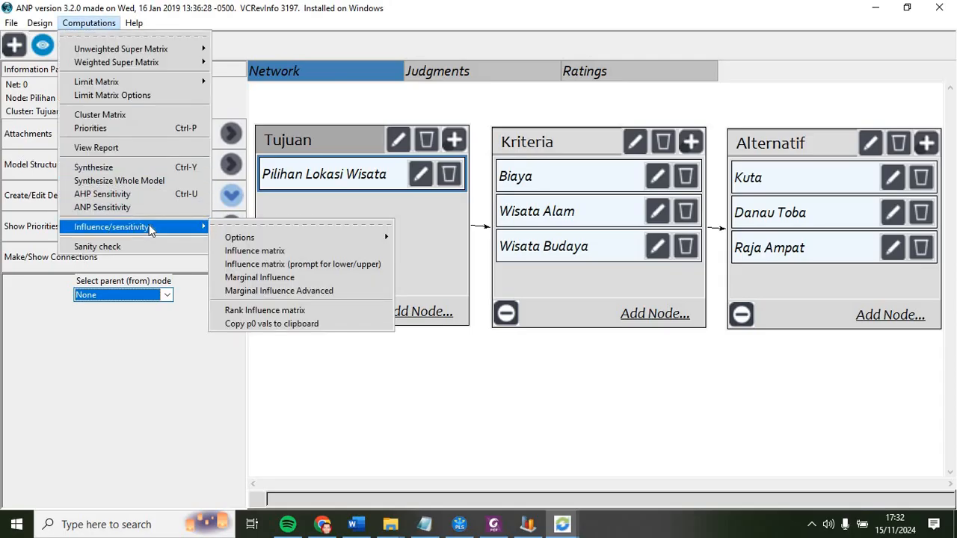
pyautogui.click(96, 147)
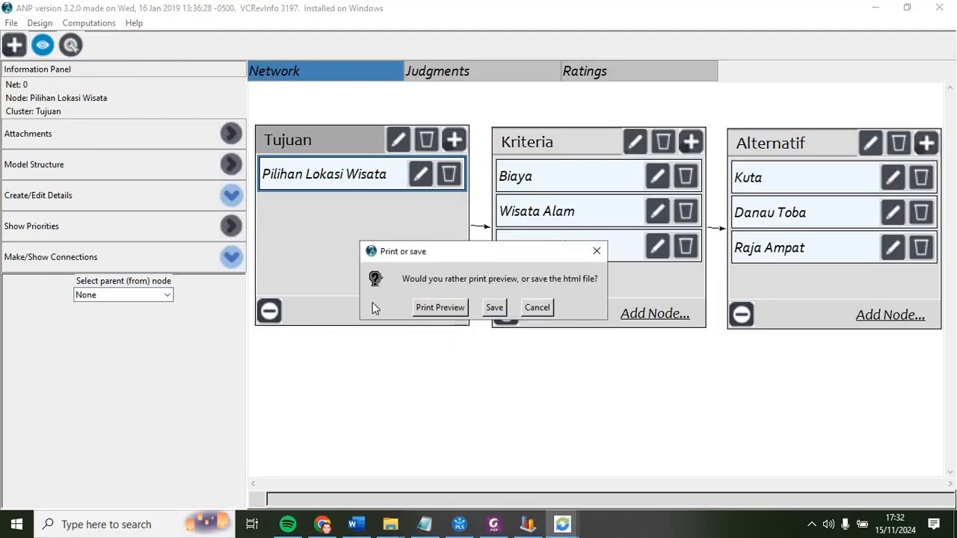
pyautogui.click(439, 307)
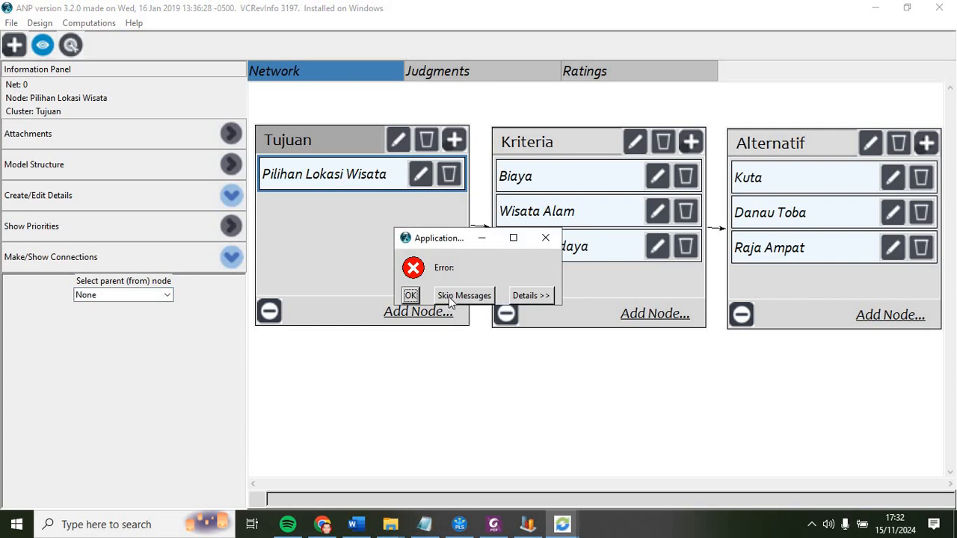
pyautogui.click(449, 296)
# Step: Collapse the Make/Show Connections panel and deselect the goal node
pyautogui.click(231, 258)
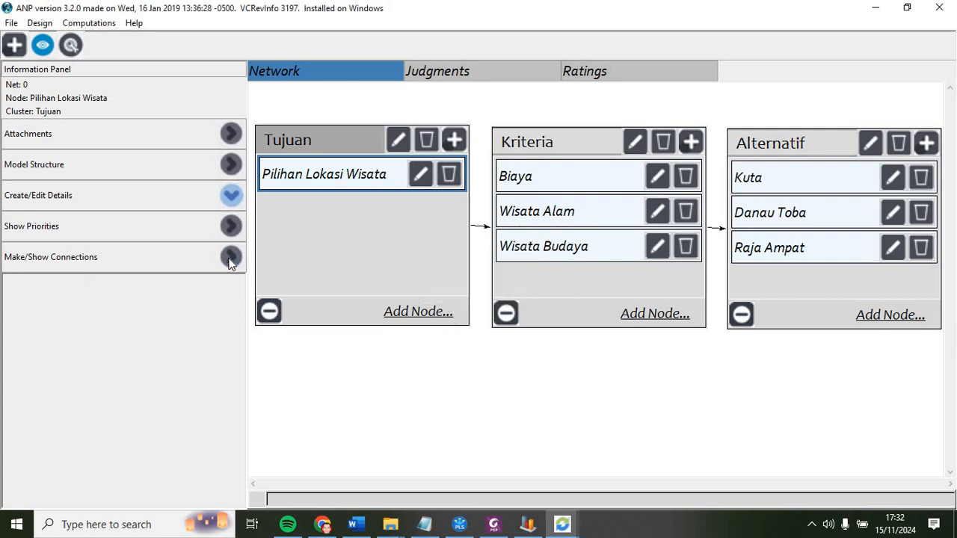
pyautogui.click(381, 249)
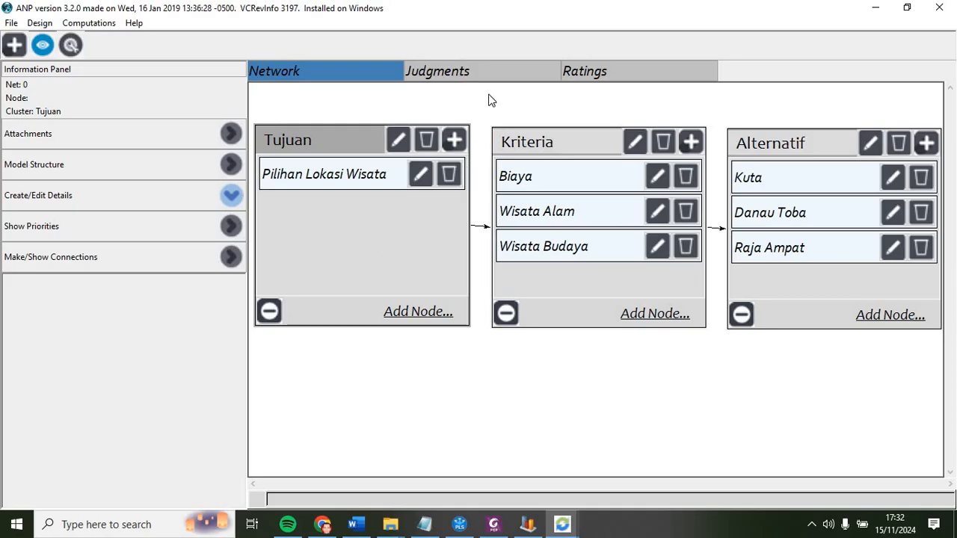
# Step: Browse the Ratings and Judgments tabs and return to the network view
pyautogui.click(604, 73)
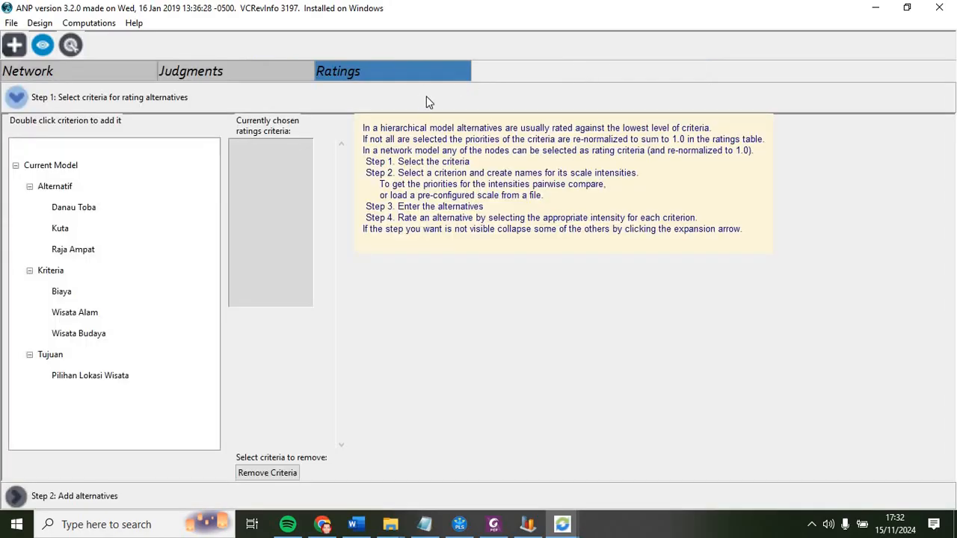
pyautogui.click(260, 76)
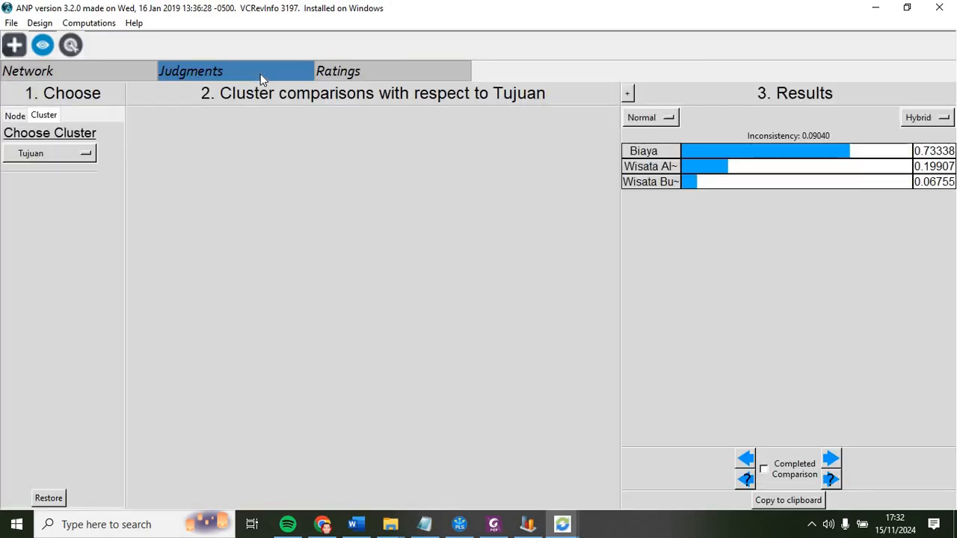
pyautogui.click(109, 64)
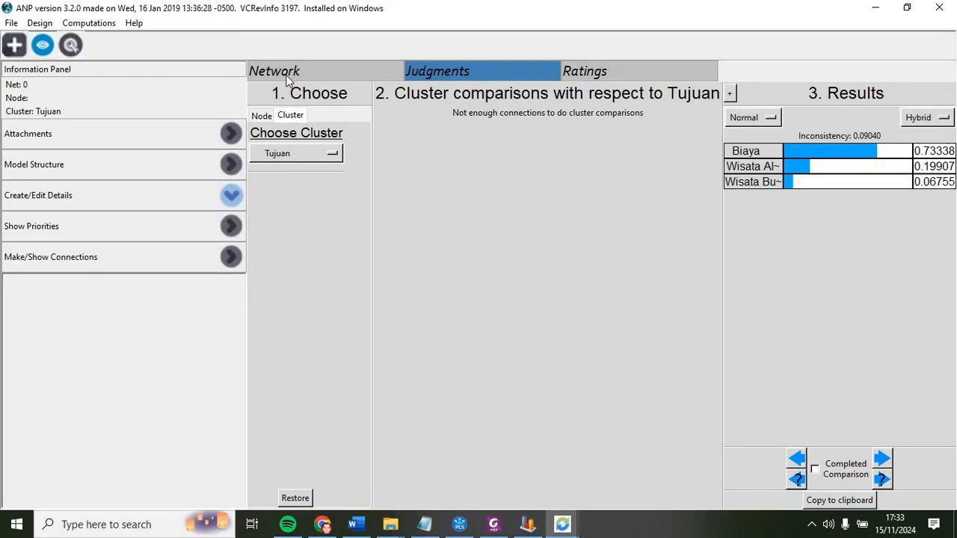
pyautogui.click(288, 77)
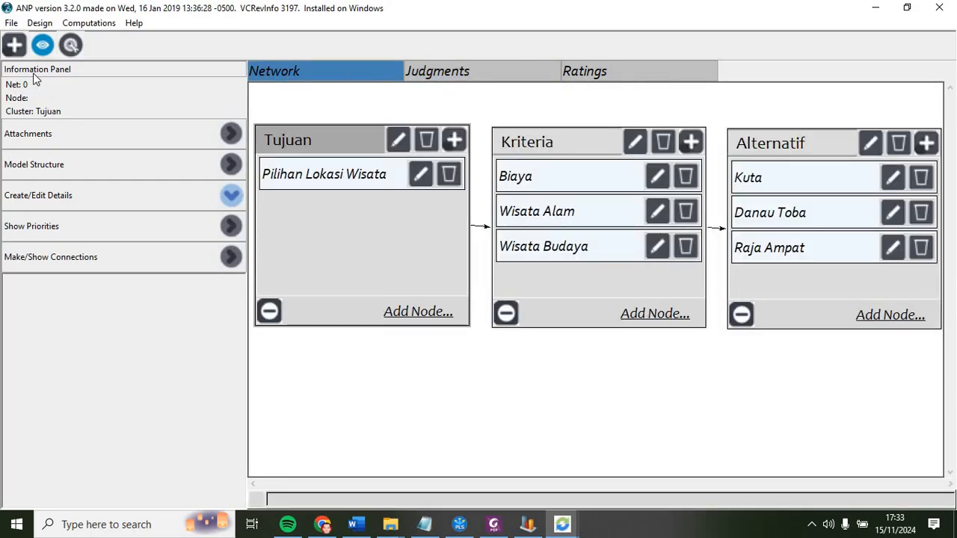
pyautogui.click(310, 182)
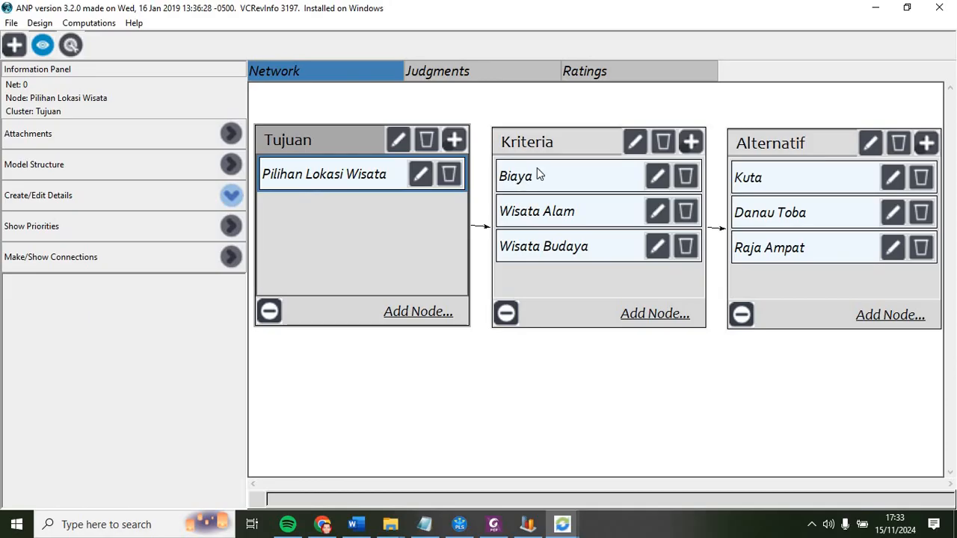
pyautogui.click(526, 183)
pyautogui.rightClick(340, 139)
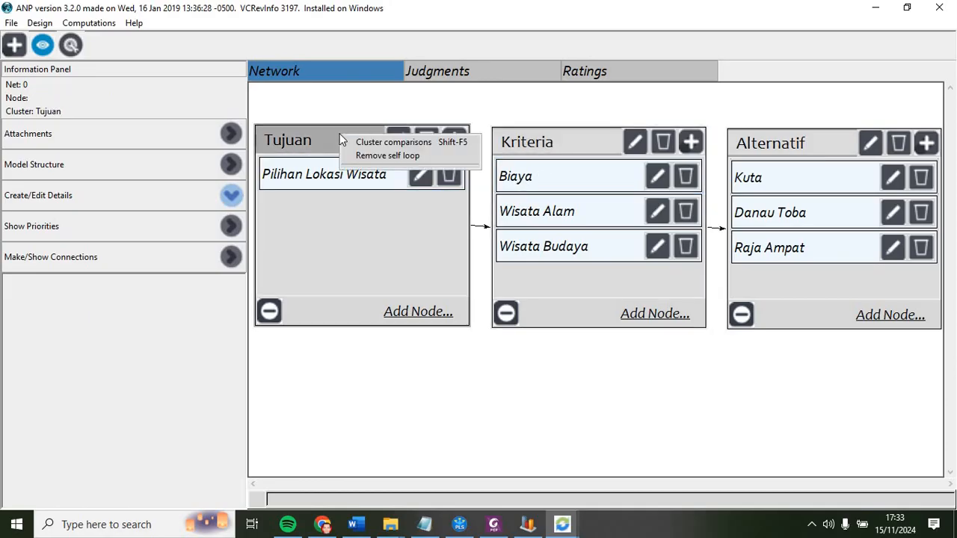
pyautogui.click(338, 174)
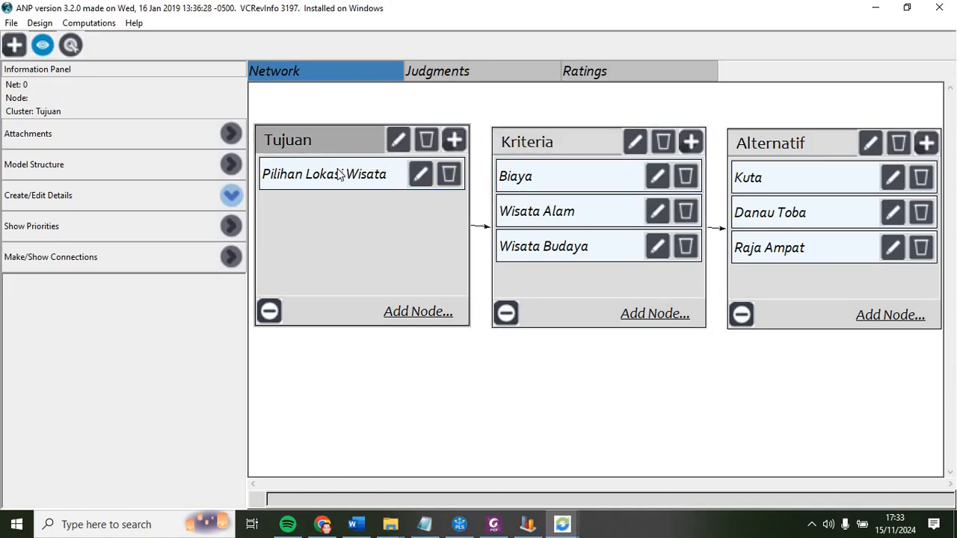
# Step: Switch to the PDF guide, scroll back to review the node comparison screenshots, and return to SuperDecisions
pyautogui.click(494, 524)
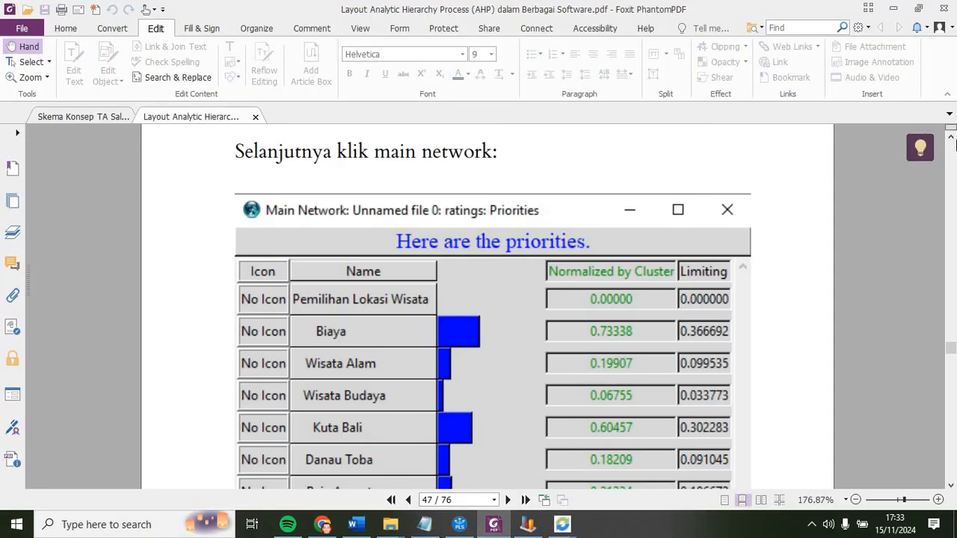
pyautogui.click(951, 136)
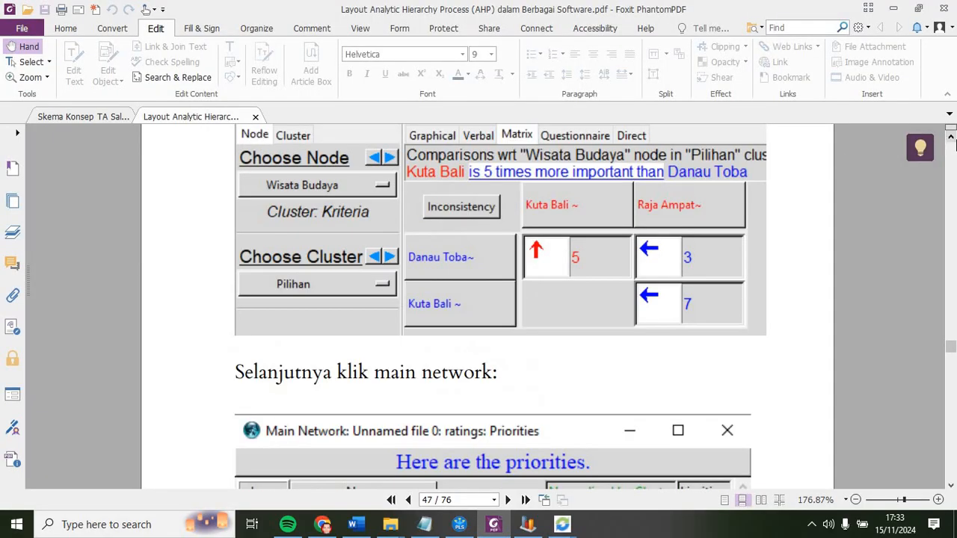
pyautogui.click(955, 139)
pyautogui.click(955, 140)
pyautogui.click(954, 140)
pyautogui.click(955, 140)
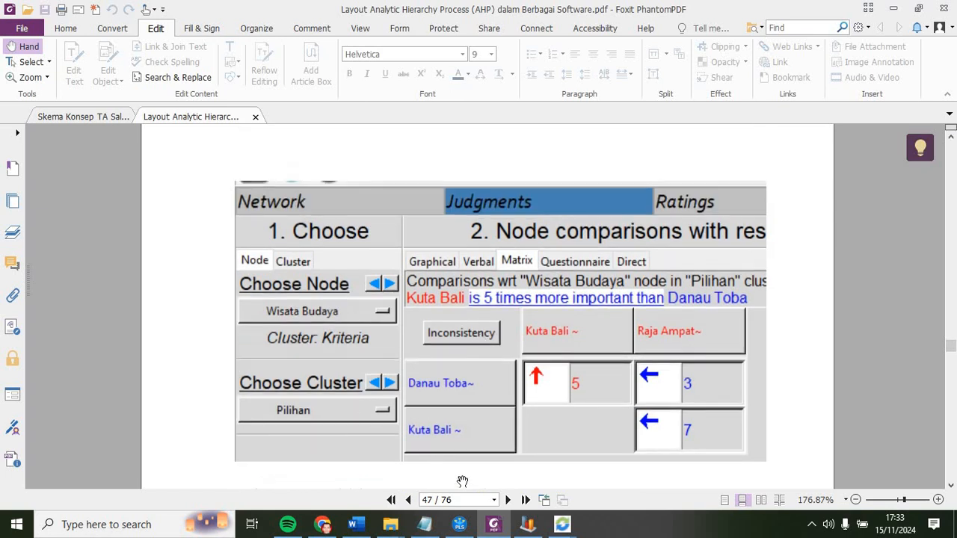
pyautogui.click(459, 524)
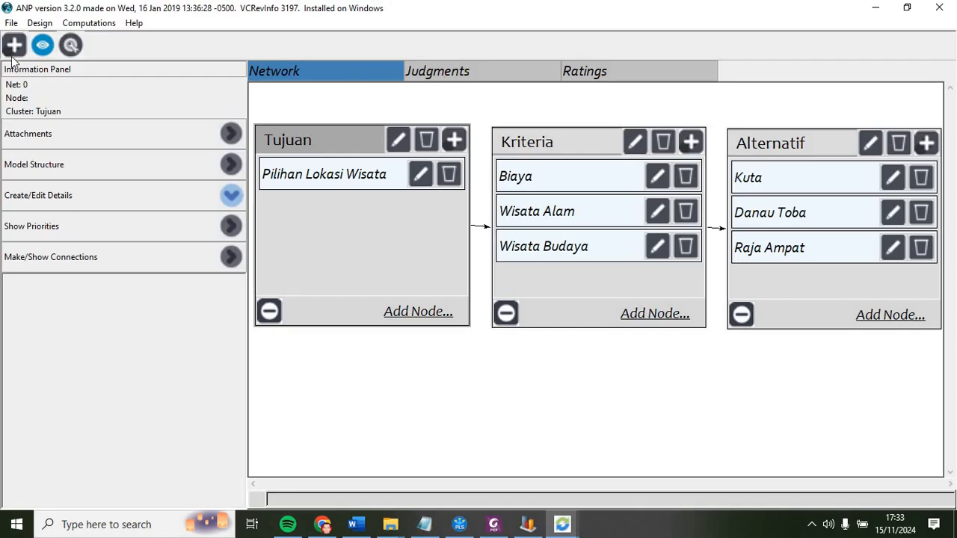
# Step: Open the Unweighted Super Matrix from the computations and close it after reviewing
pyautogui.click(12, 24)
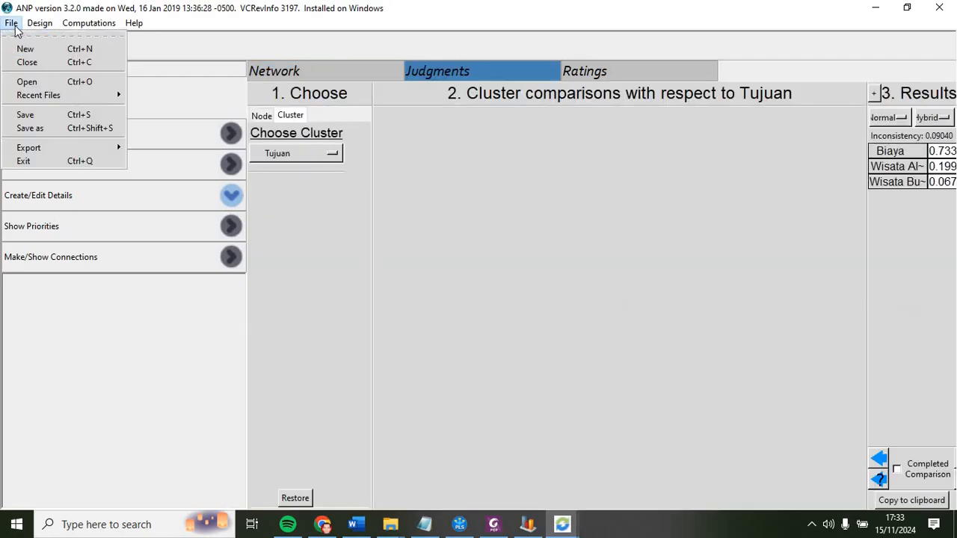
pyautogui.moveTo(34, 30)
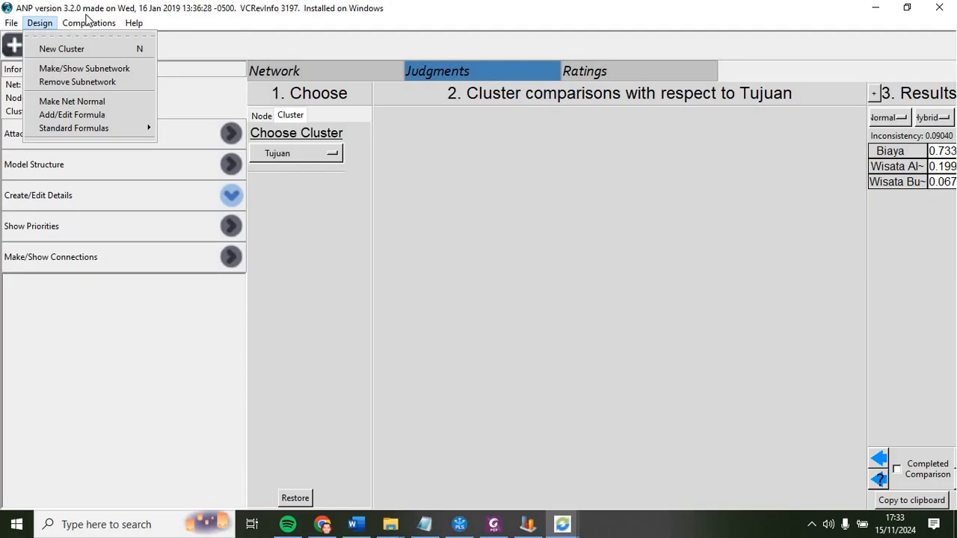
pyautogui.moveTo(89, 23)
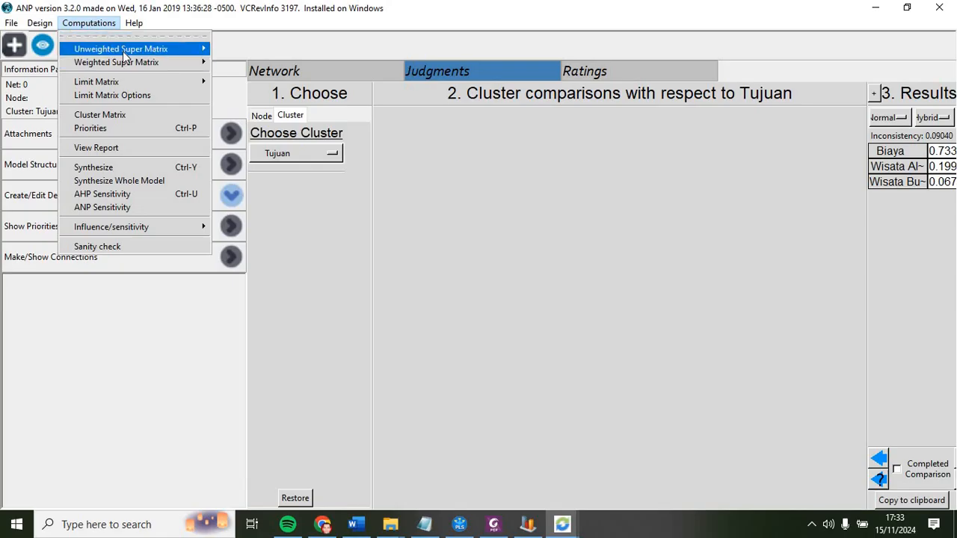
pyautogui.moveTo(123, 50)
pyautogui.click(245, 55)
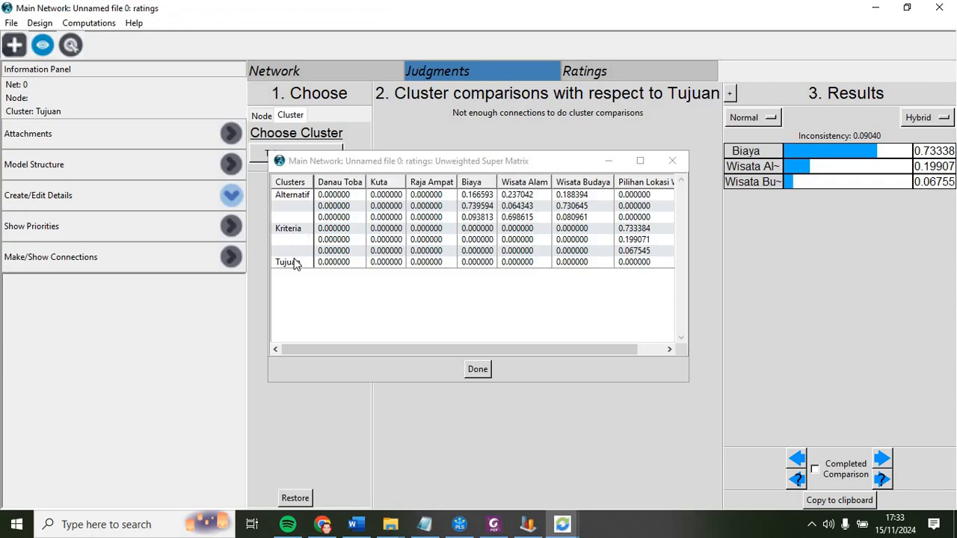
pyautogui.click(484, 367)
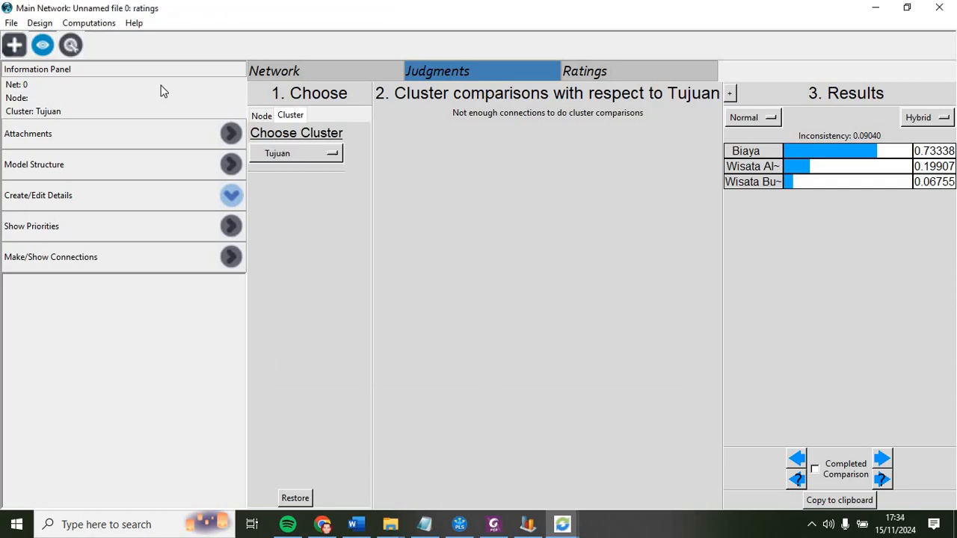
# Step: Show priorities with Pilihan Lokasi Wisata as parent node and Alternatif as children cluster, then collapse the priorities panel
pyautogui.click(312, 72)
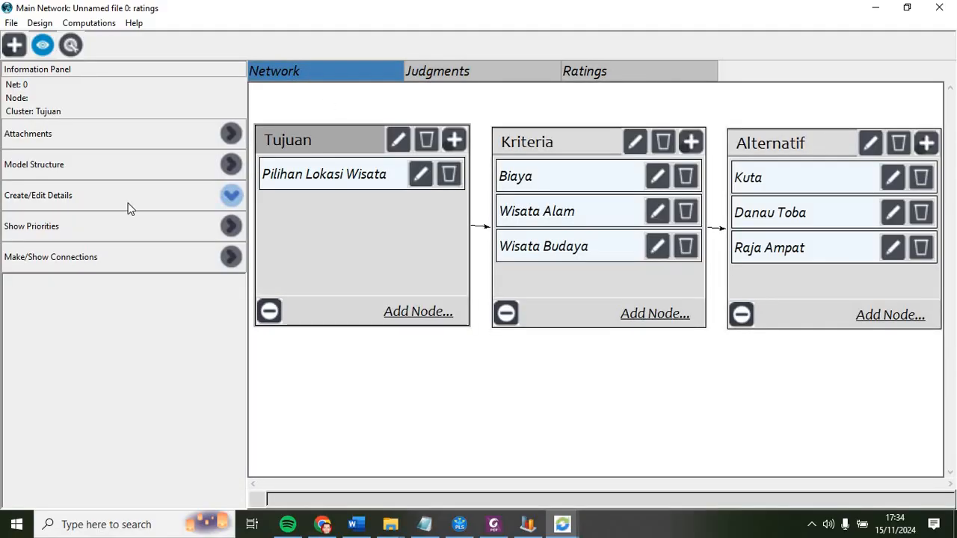
pyautogui.click(39, 234)
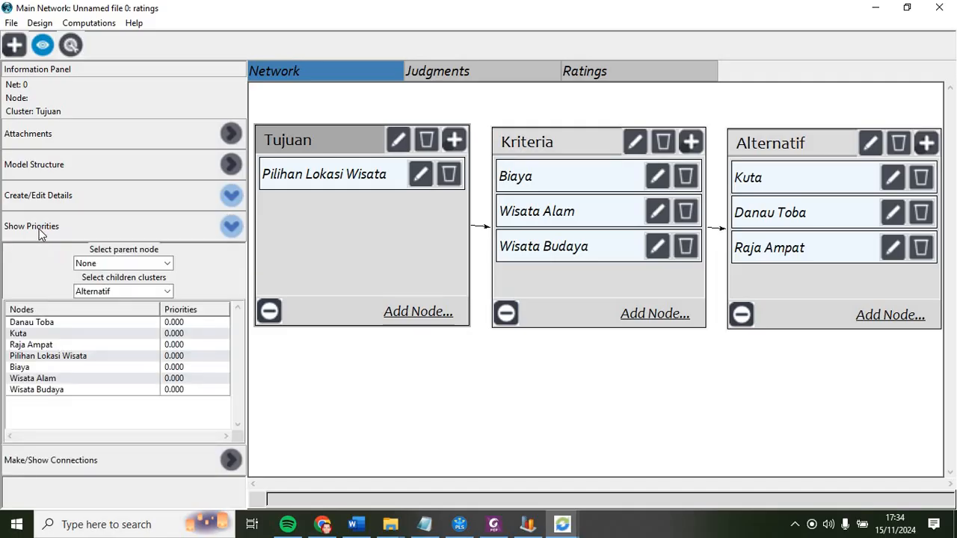
pyautogui.click(167, 263)
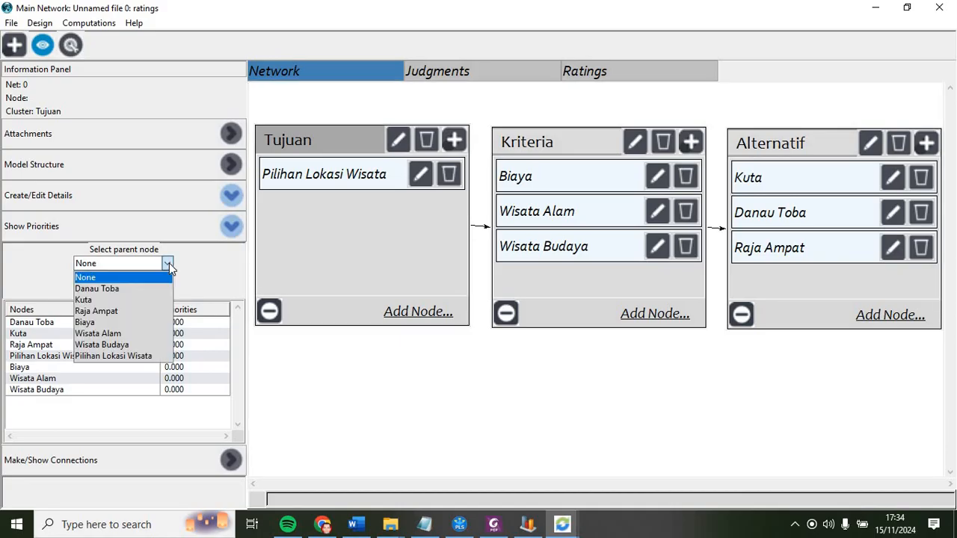
pyautogui.click(134, 357)
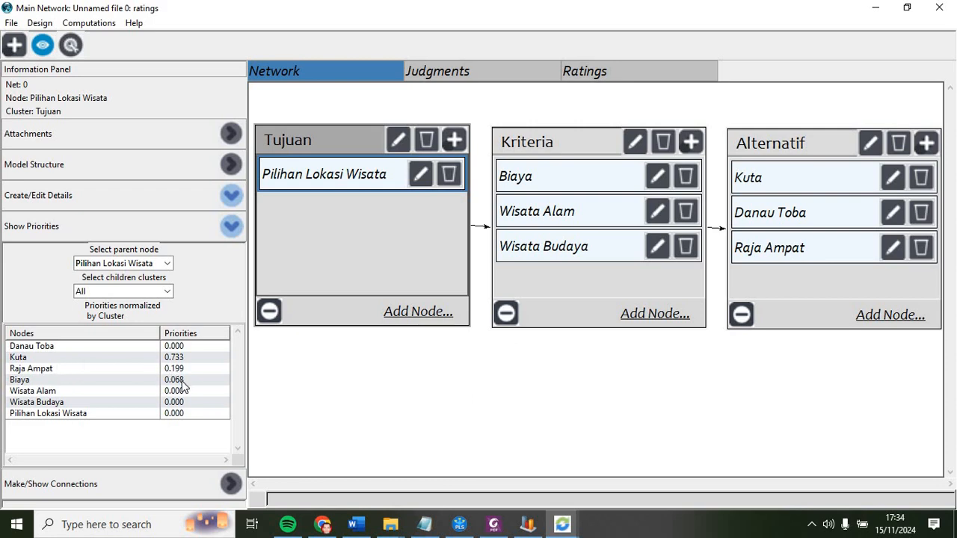
pyautogui.click(166, 263)
pyautogui.click(166, 264)
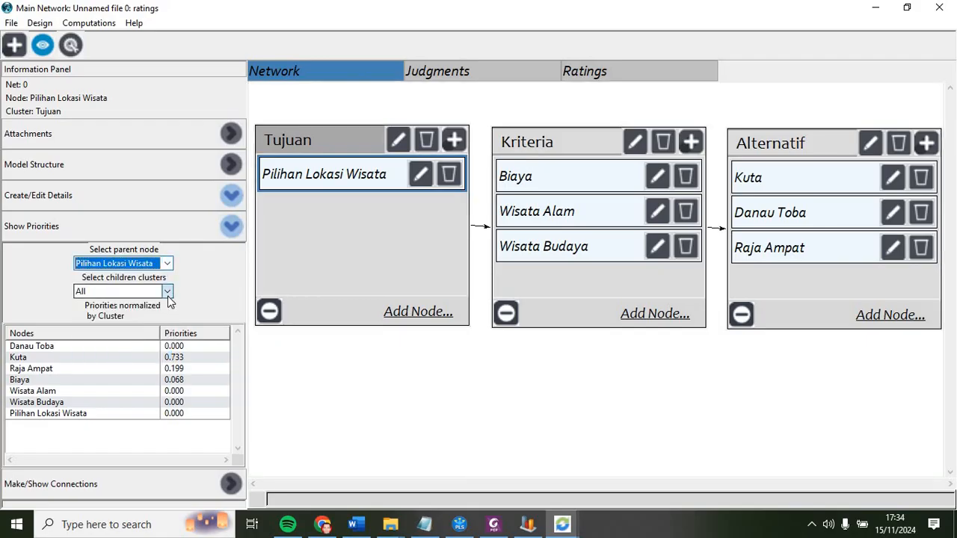
pyautogui.click(167, 292)
pyautogui.click(162, 316)
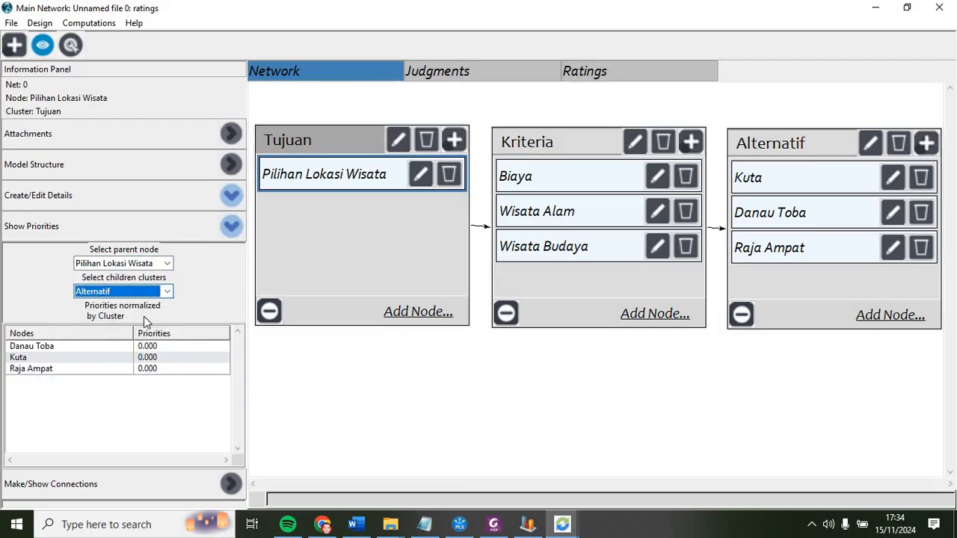
pyautogui.click(167, 291)
pyautogui.click(83, 228)
pyautogui.click(231, 166)
pyautogui.click(229, 134)
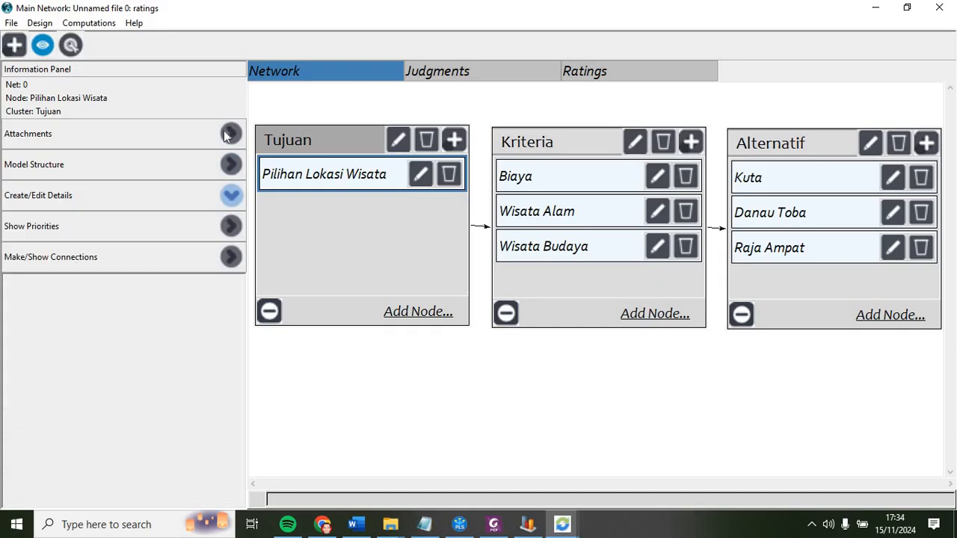
pyautogui.click(229, 134)
pyautogui.click(226, 258)
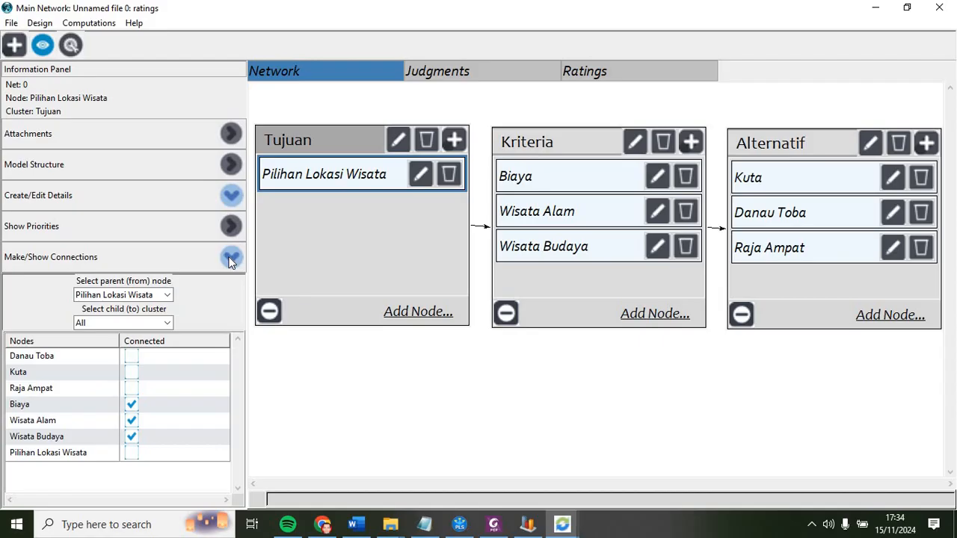
pyautogui.click(230, 258)
# Step: View the Cluster Matrix and close it
pyautogui.click(88, 23)
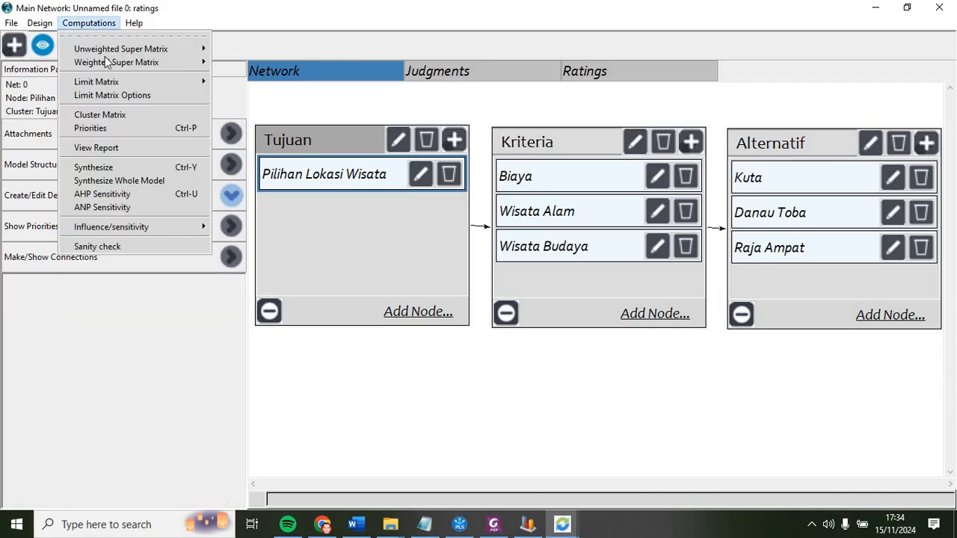
pyautogui.click(122, 113)
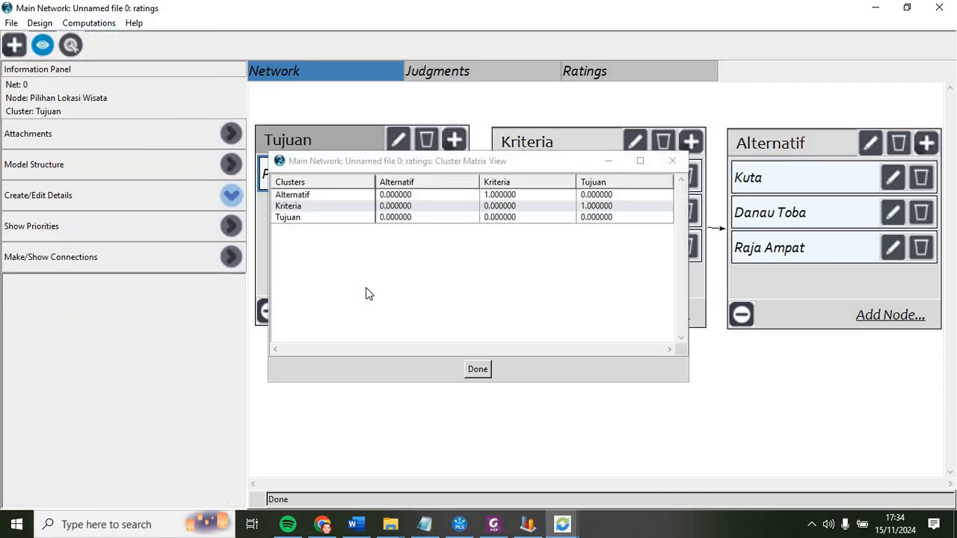
pyautogui.click(473, 374)
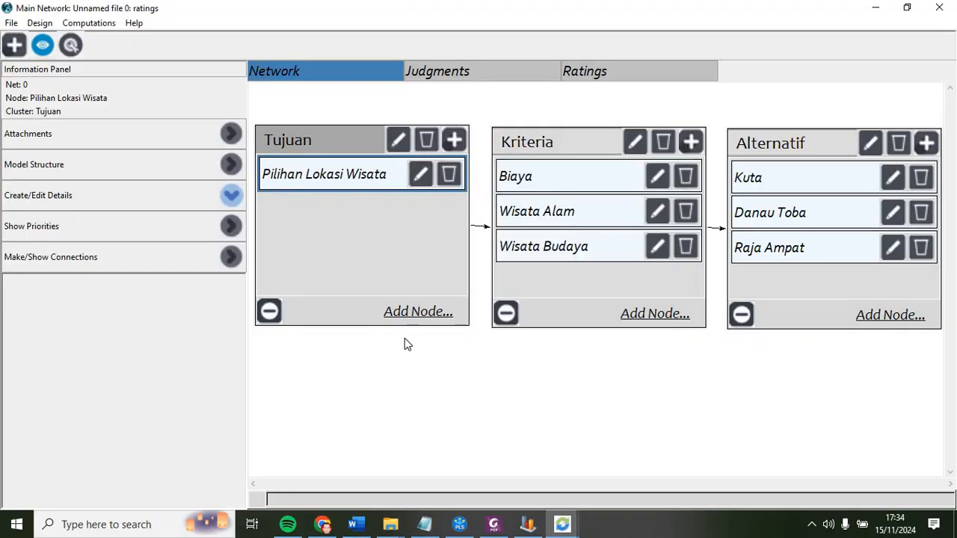
pyautogui.click(231, 257)
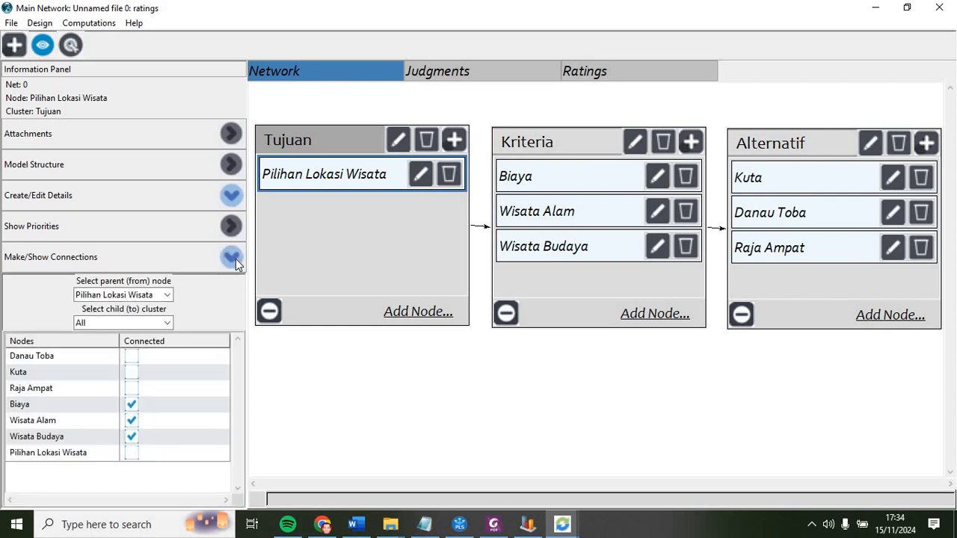
pyautogui.click(231, 258)
pyautogui.click(84, 22)
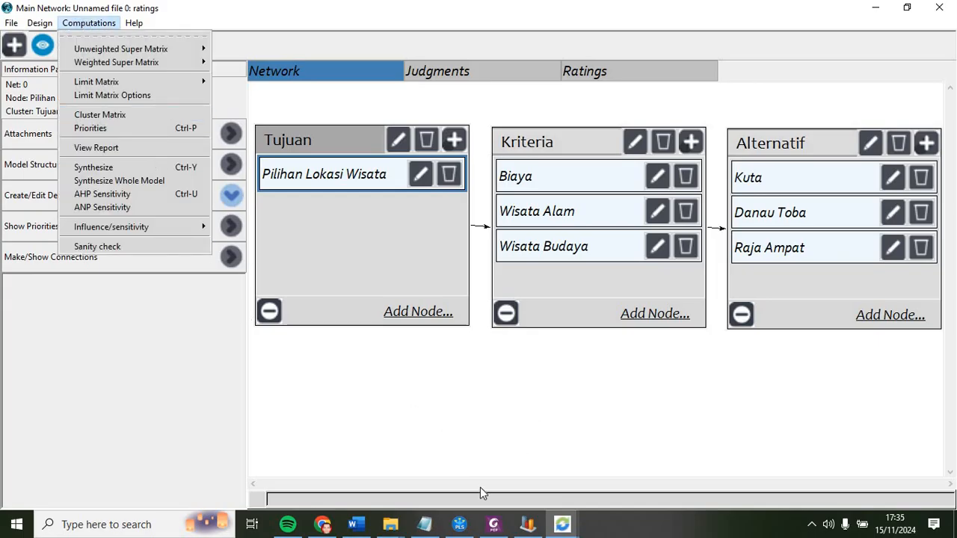
pyautogui.click(417, 455)
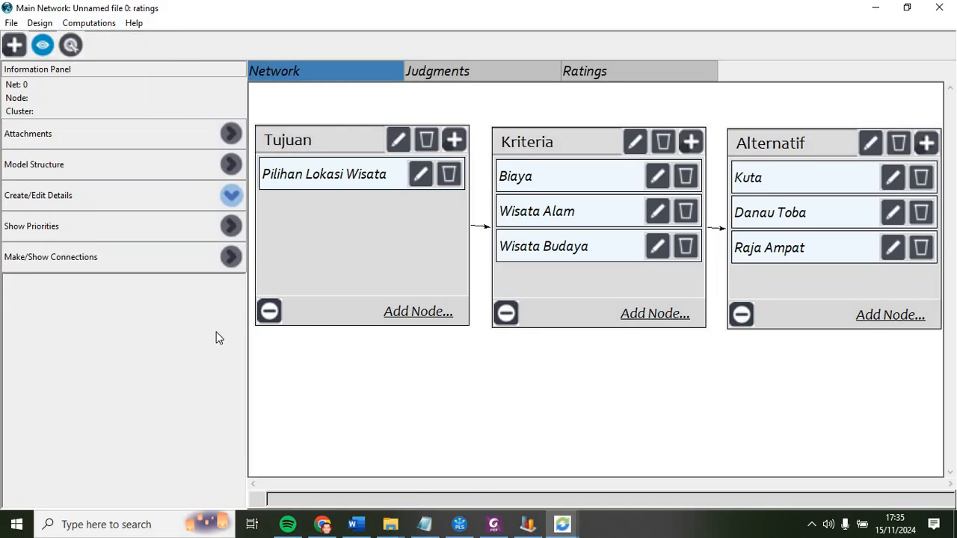
# Step: Show priorities for parent node Pilihan Lokasi Wisata with the Kriteria children cluster, then open the connections panel
pyautogui.click(231, 226)
pyautogui.click(169, 265)
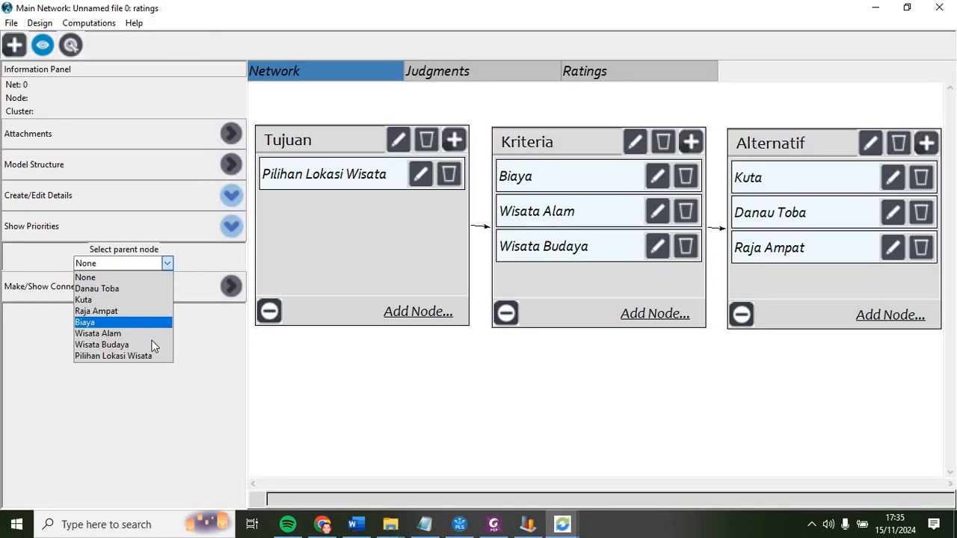
pyautogui.click(144, 356)
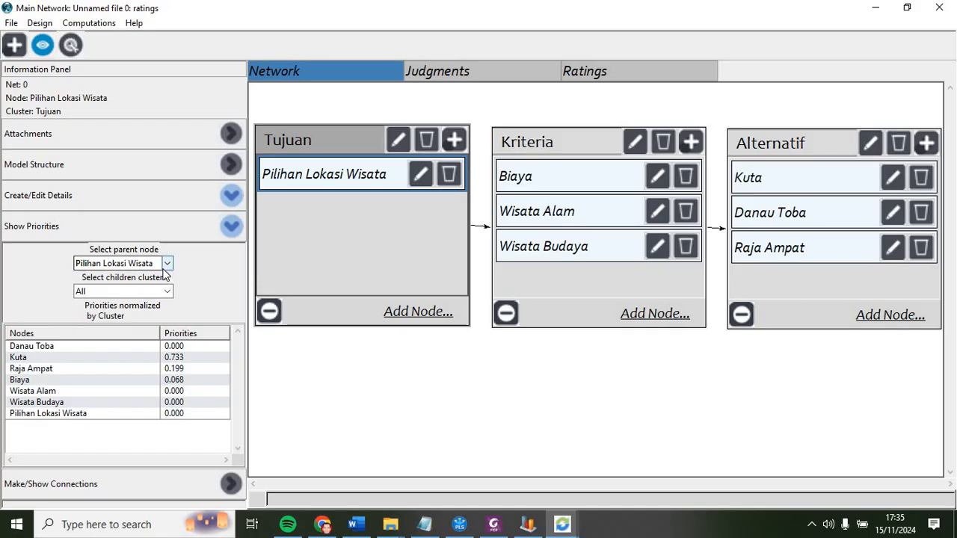
pyautogui.click(168, 293)
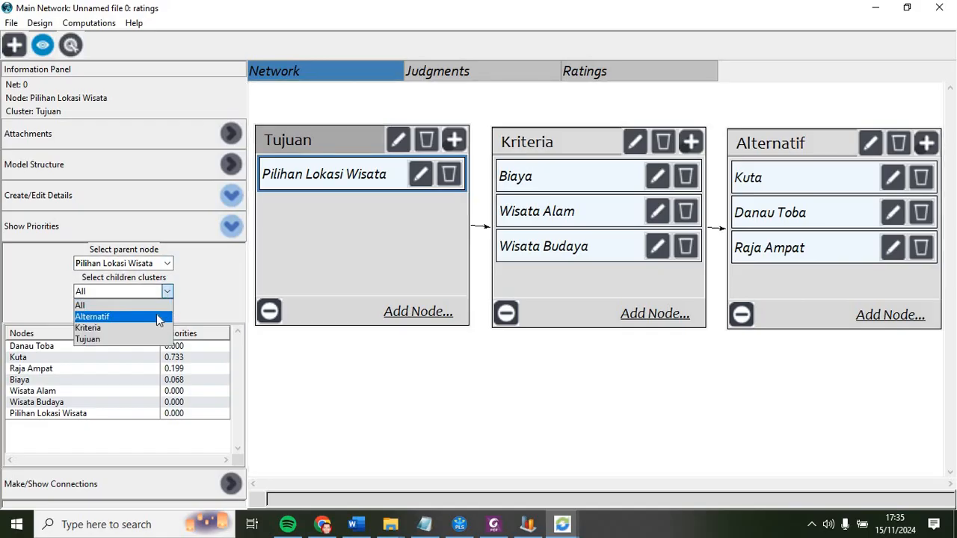
pyautogui.click(159, 317)
pyautogui.click(169, 292)
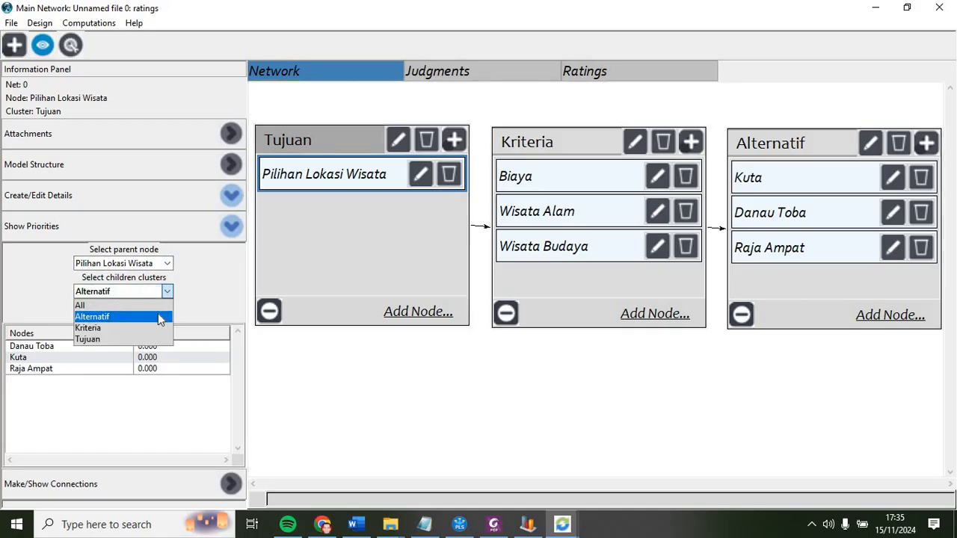
pyautogui.click(165, 323)
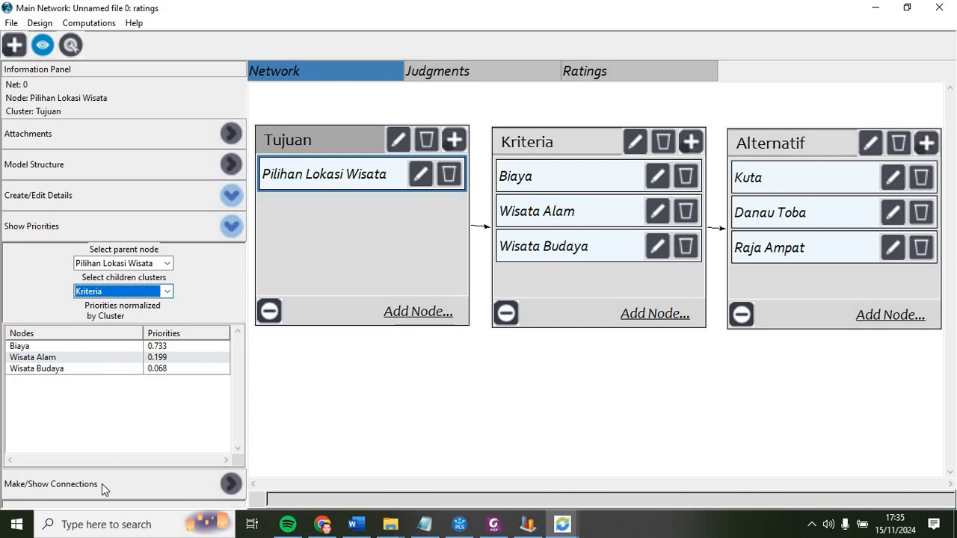
pyautogui.click(61, 487)
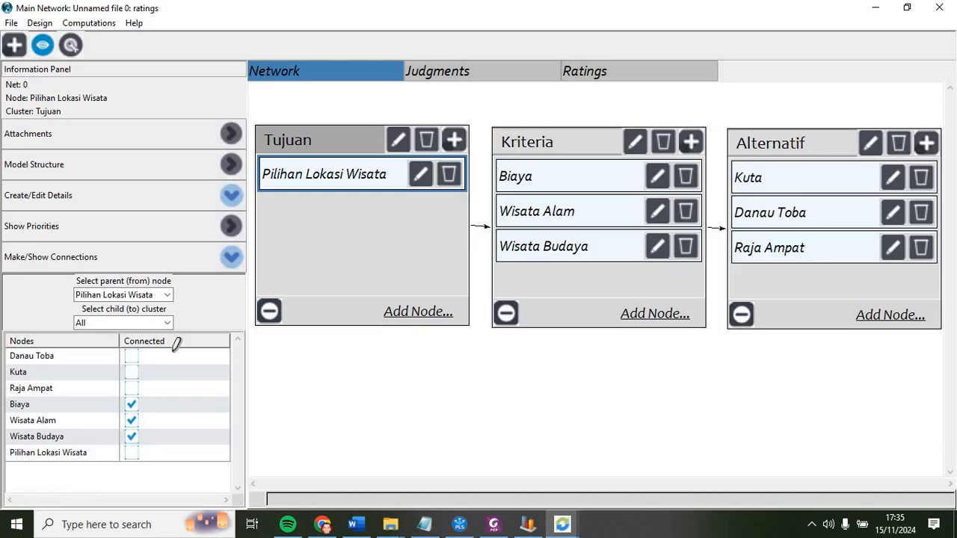